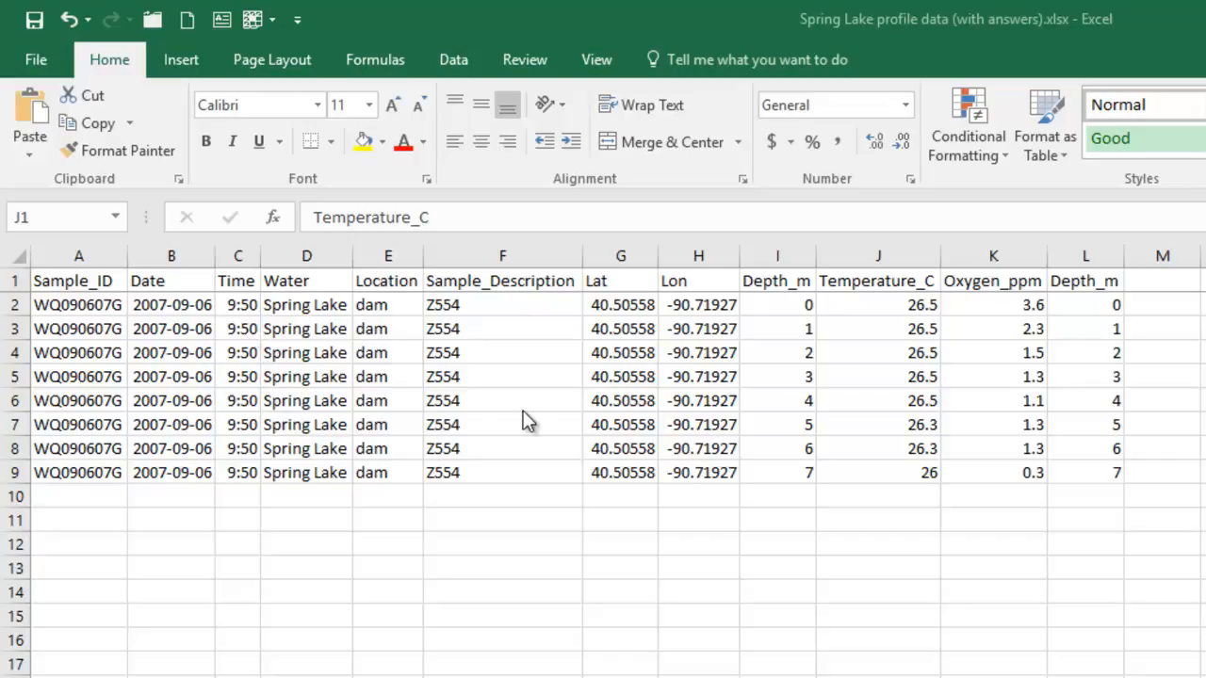
# Step: Delete the duplicate Depth_m column L beside the Oxygen_ppm column
pyautogui.click(798, 249)
pyautogui.click(775, 257)
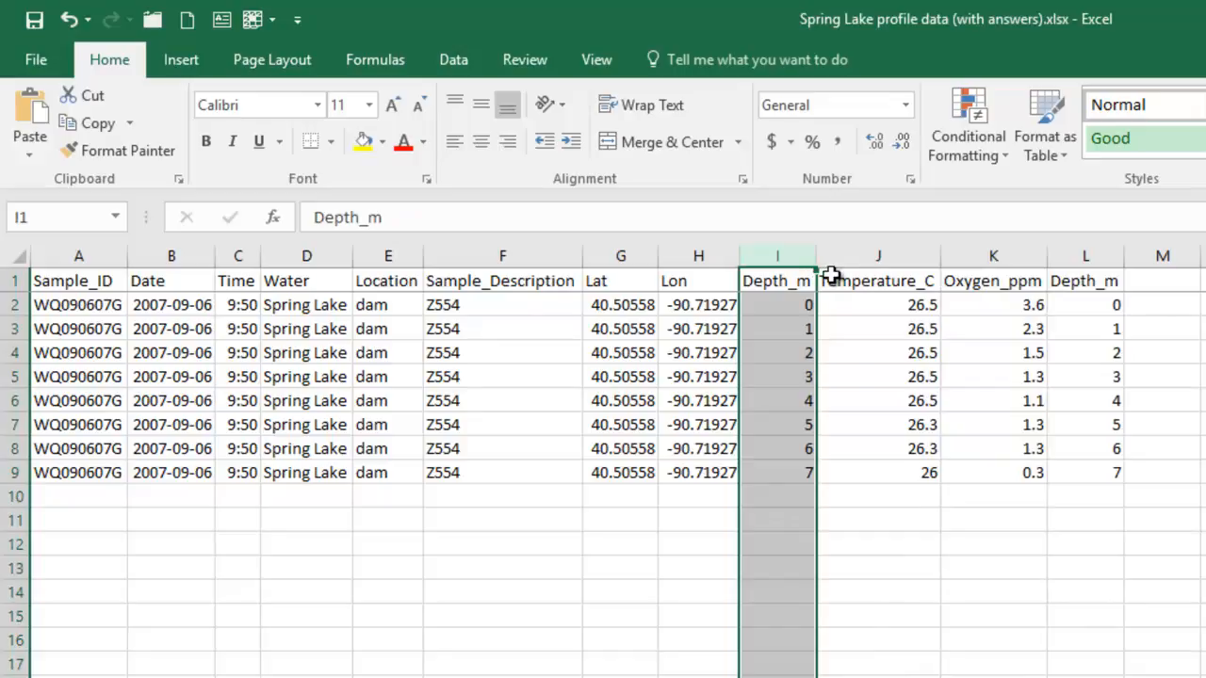
pyautogui.click(859, 257)
pyautogui.click(989, 258)
pyautogui.rightClick(1077, 261)
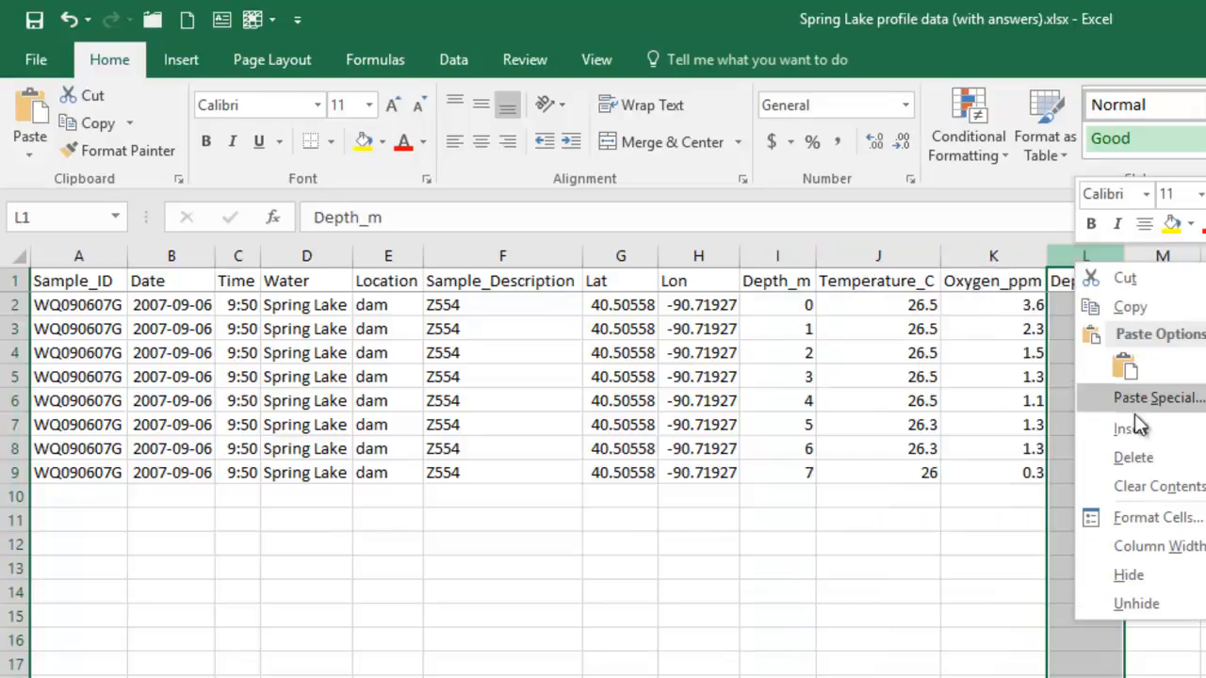
pyautogui.click(1135, 459)
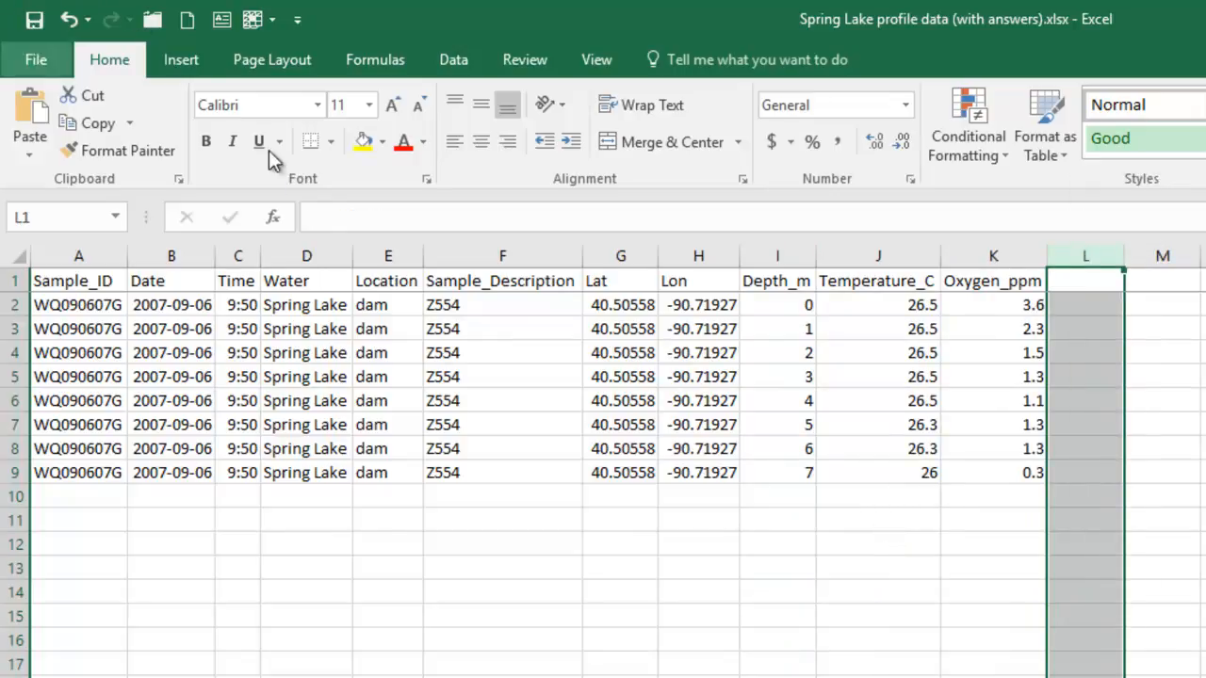
pyautogui.click(976, 500)
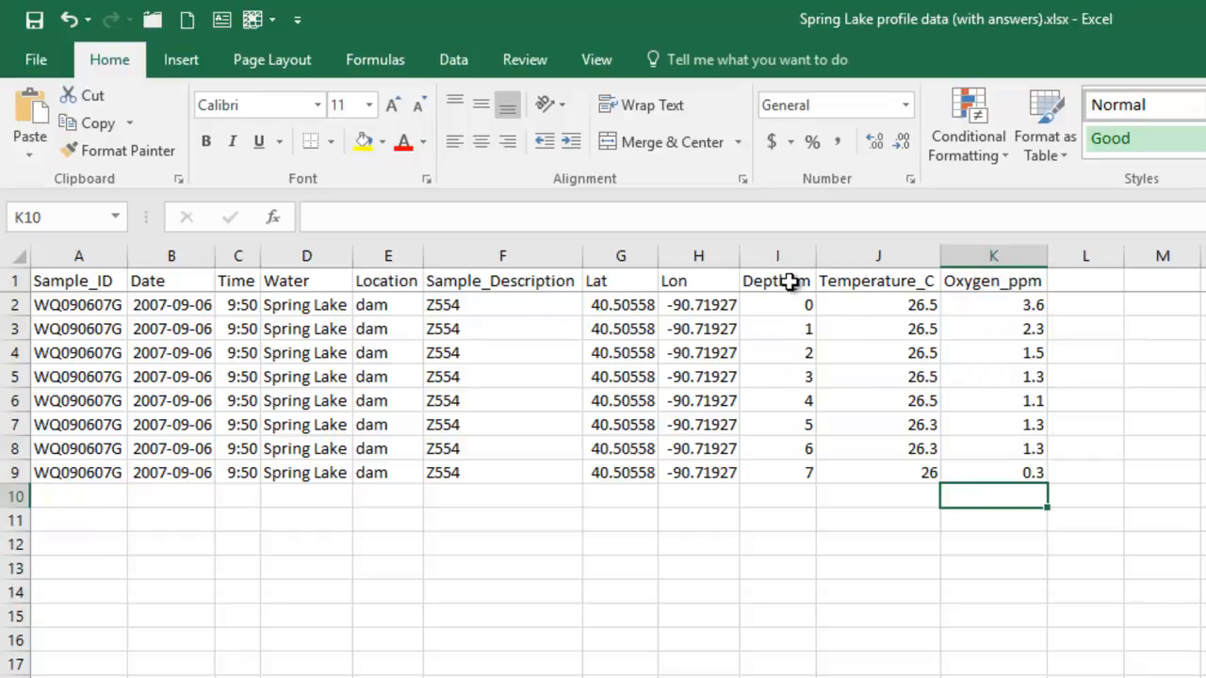
# Step: Insert a scatter chart with smooth lines and markers from the Depth_m, Temperature_C and Oxygen_ppm data in I1:K9
pyautogui.moveTo(789, 283); pyautogui.dragTo(1027, 481)
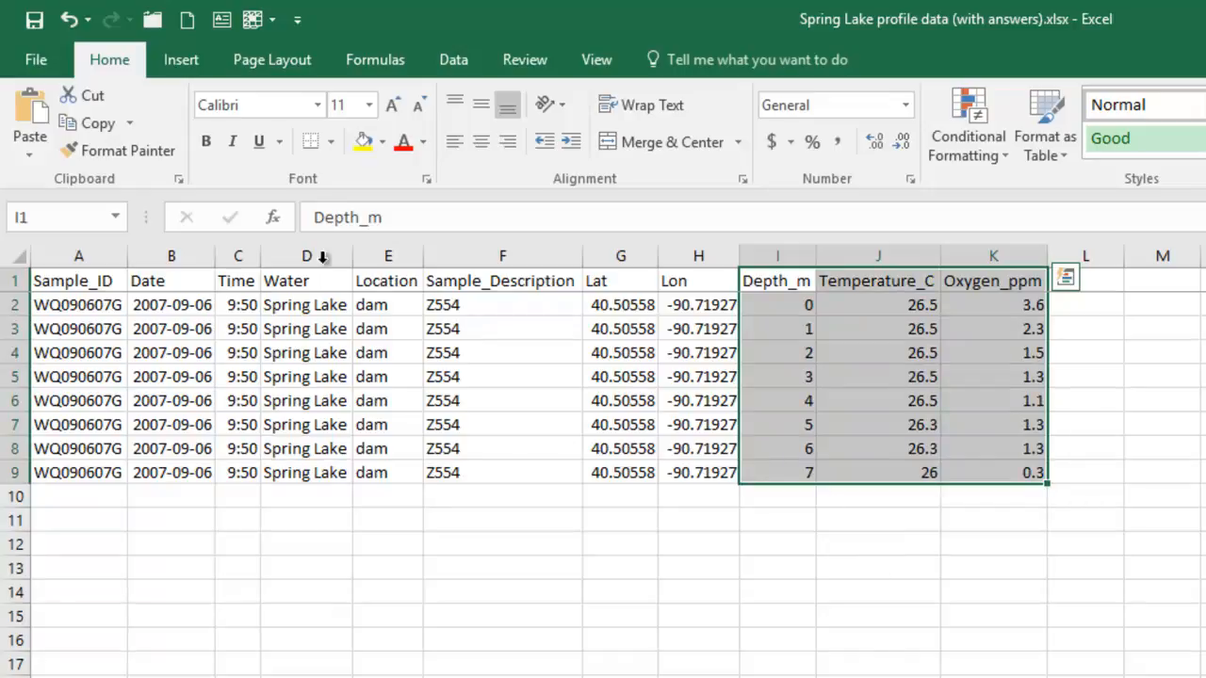
pyautogui.click(182, 62)
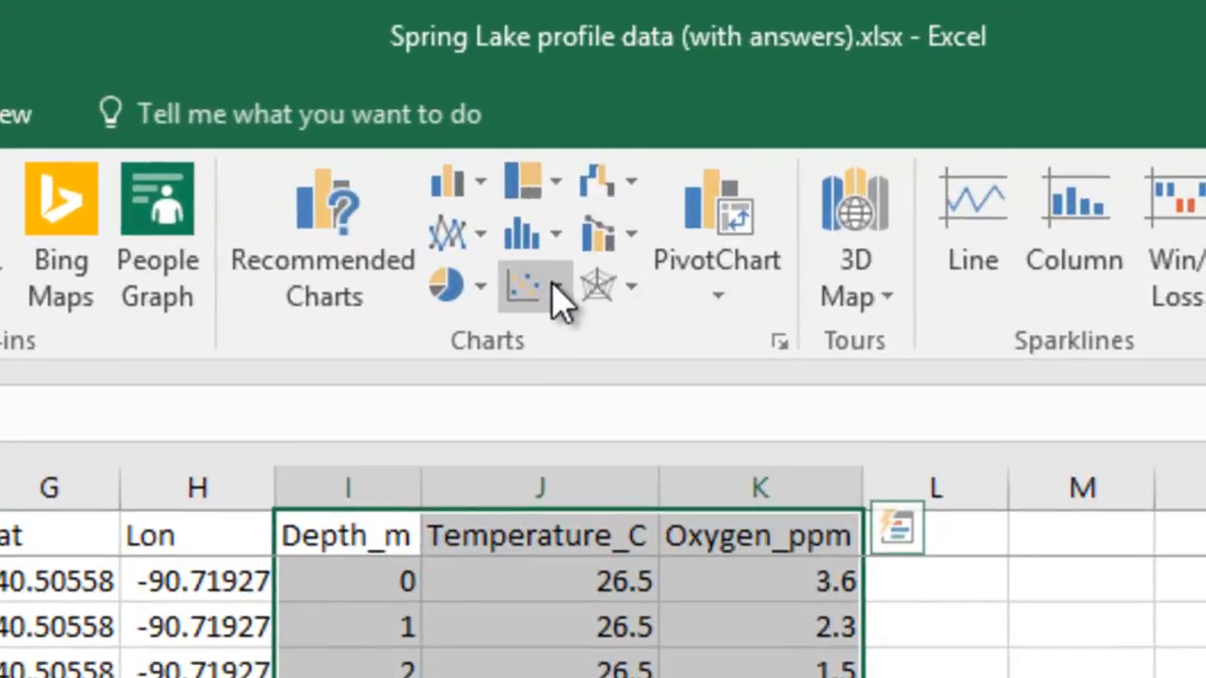
pyautogui.click(556, 290)
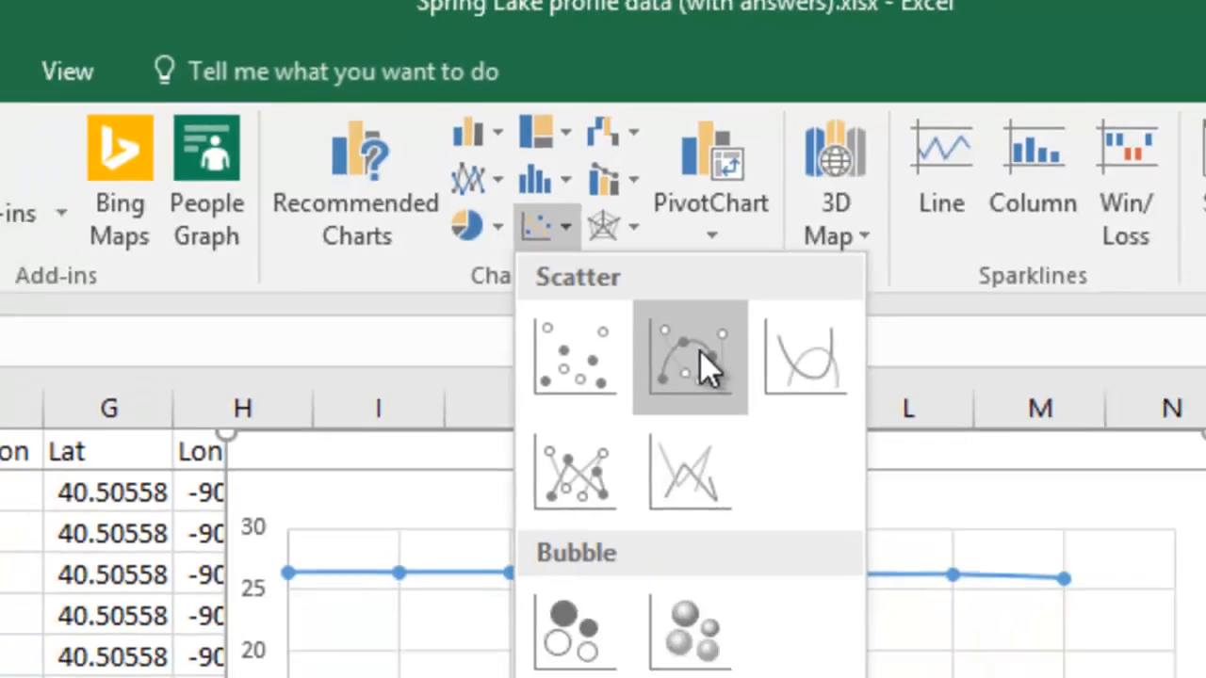
pyautogui.click(707, 429)
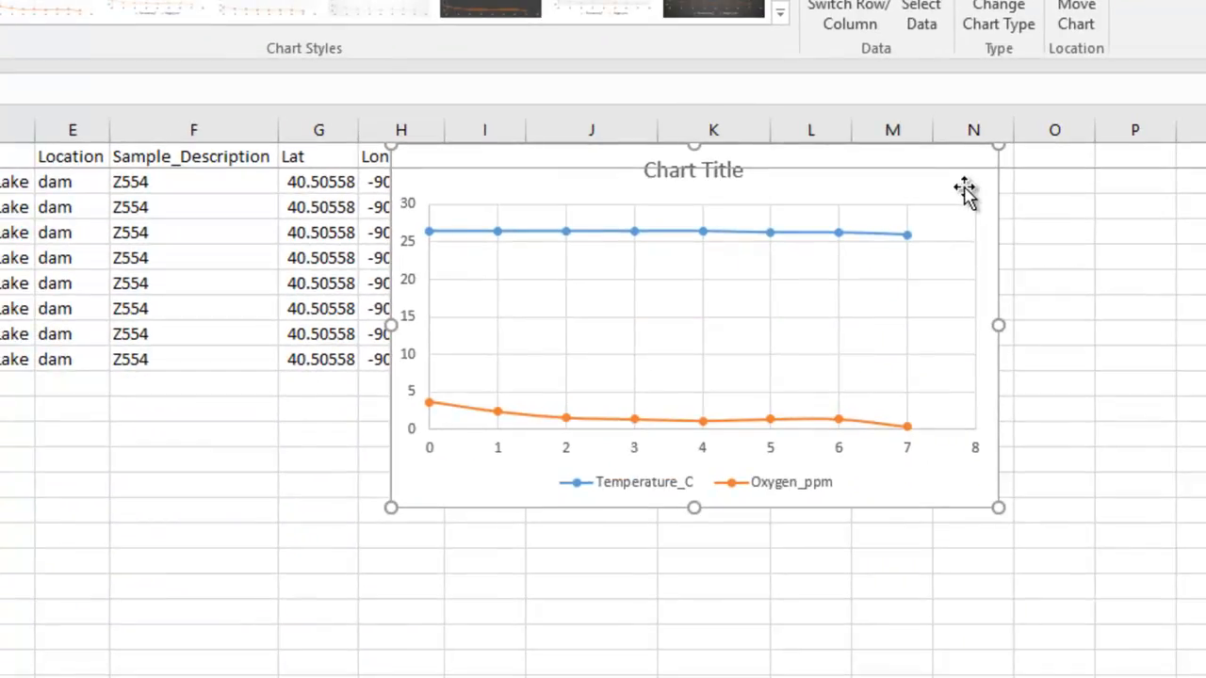
# Step: Move the scatter chart out of the data sheet to its own new sheet named Chart3
pyautogui.moveTo(961, 178)
pyautogui.moveTo(961, 177); pyautogui.dragTo(963, 273)
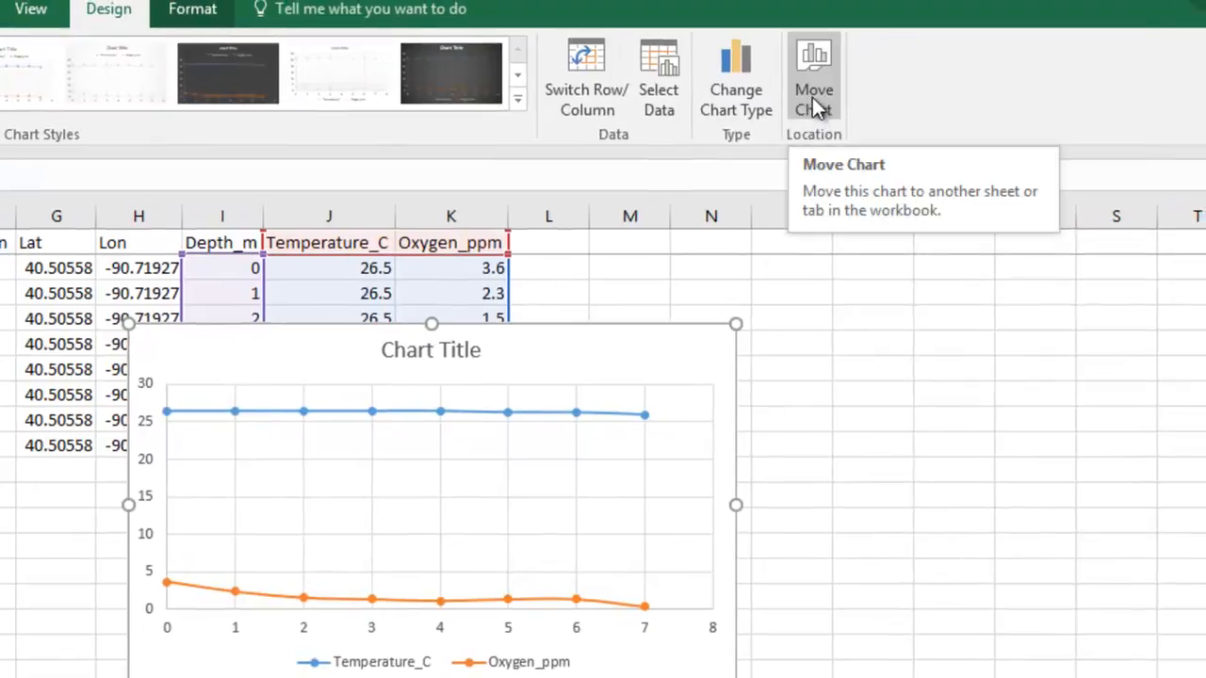
pyautogui.click(812, 97)
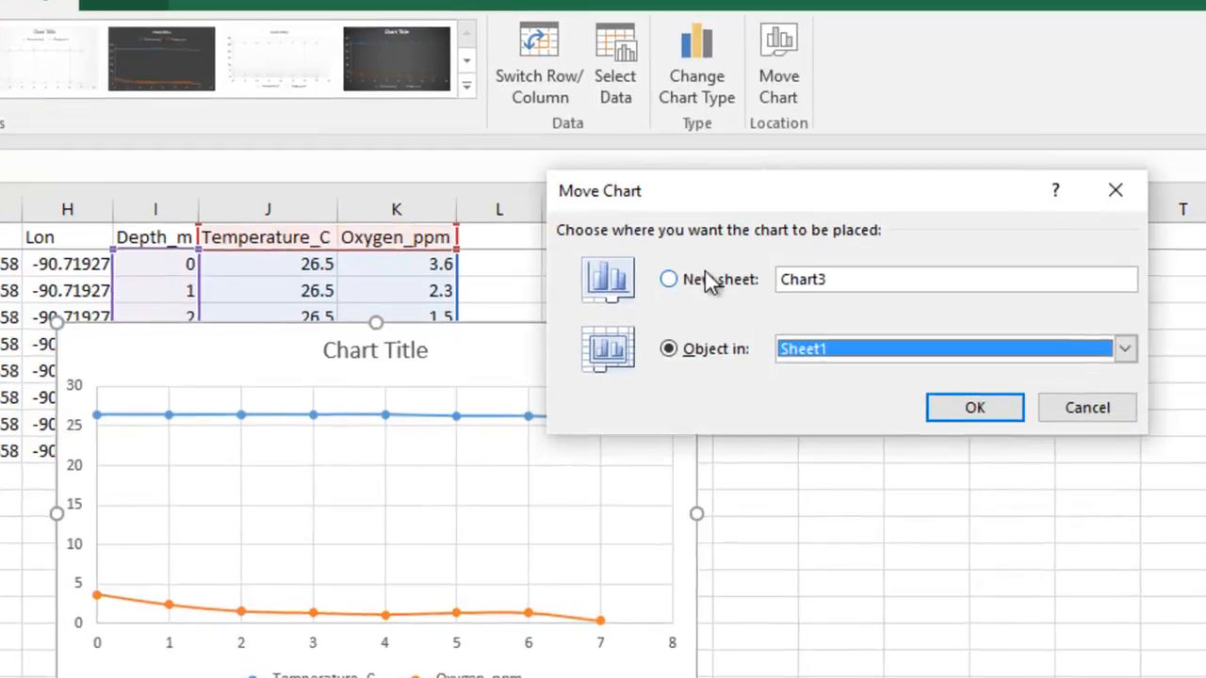
pyautogui.click(739, 281)
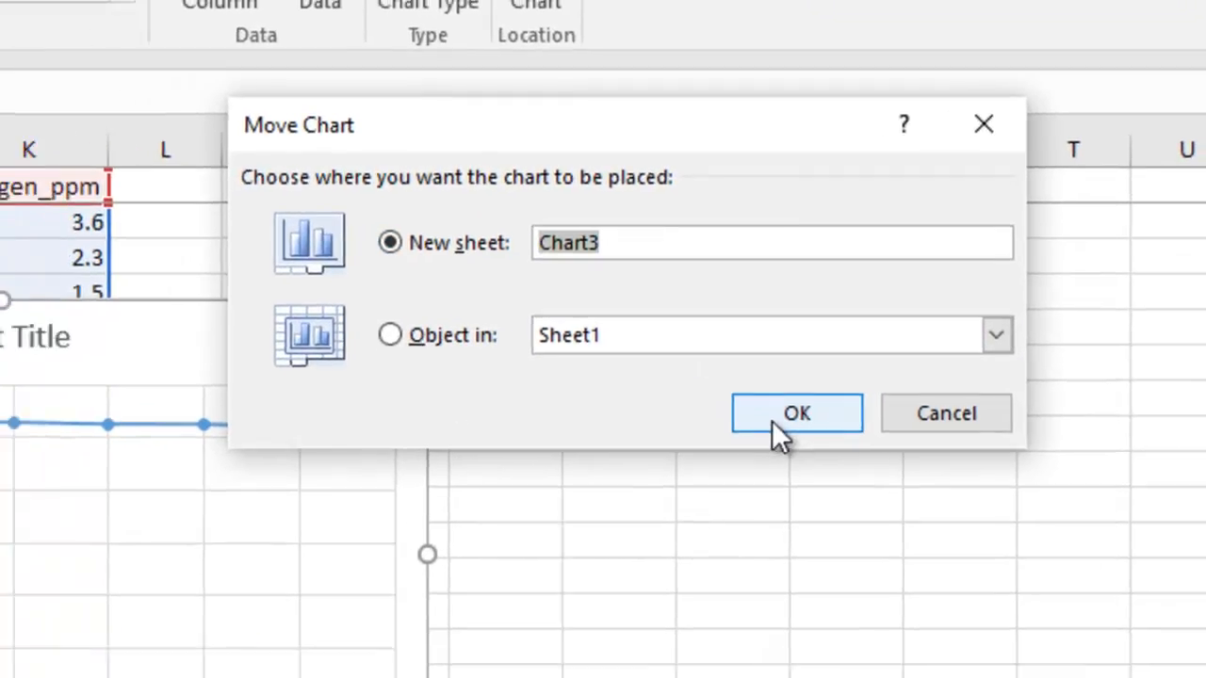
pyautogui.click(770, 433)
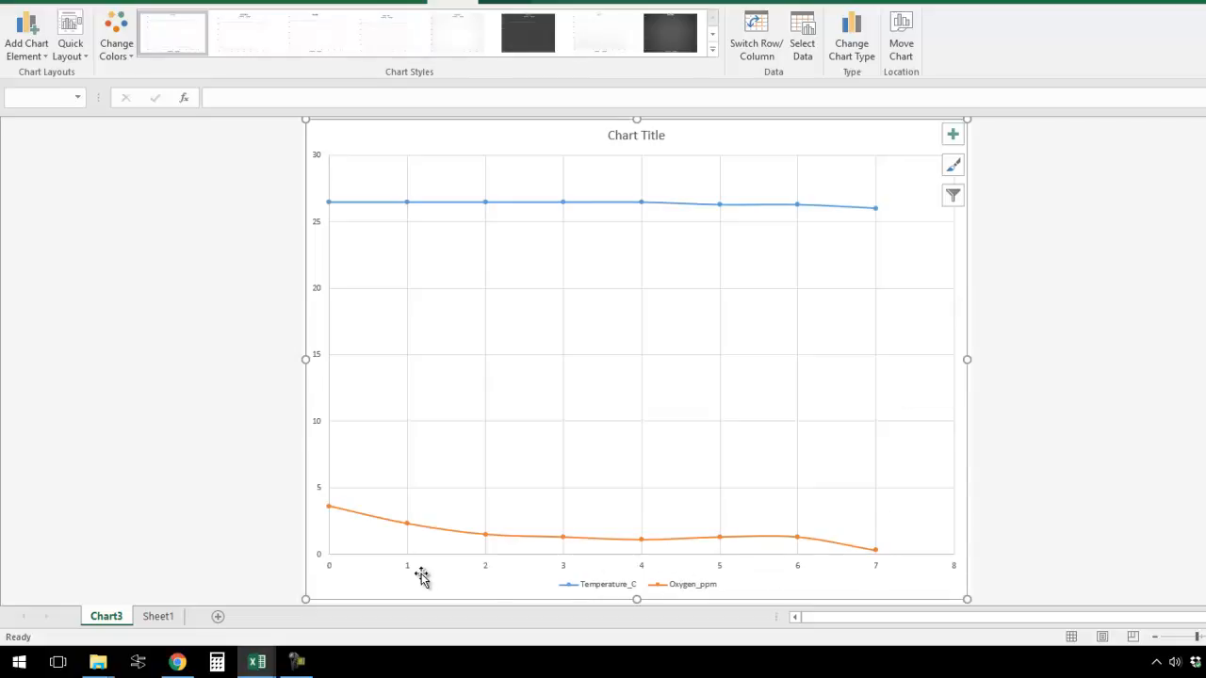
pyautogui.moveTo(812, 571); pyautogui.dragTo(659, 588)
pyautogui.moveTo(873, 556)
pyautogui.moveTo(746, 539)
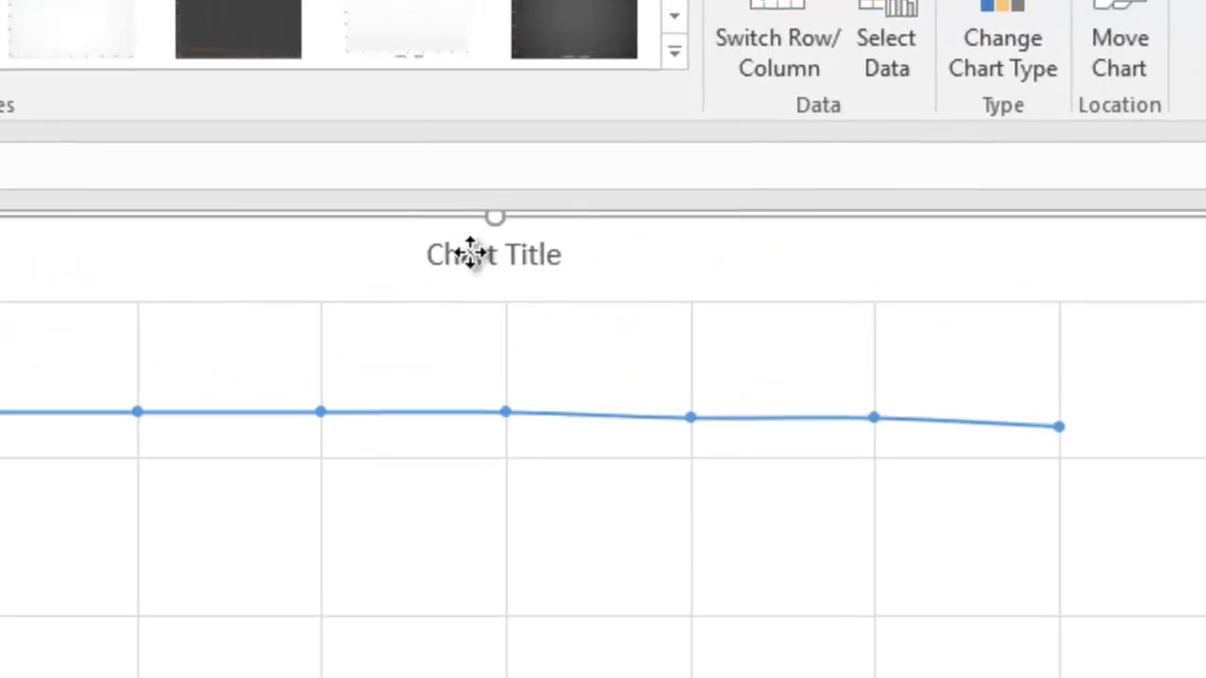
# Step: Delete the chart title and both the vertical and horizontal major gridlines
pyautogui.click(547, 197)
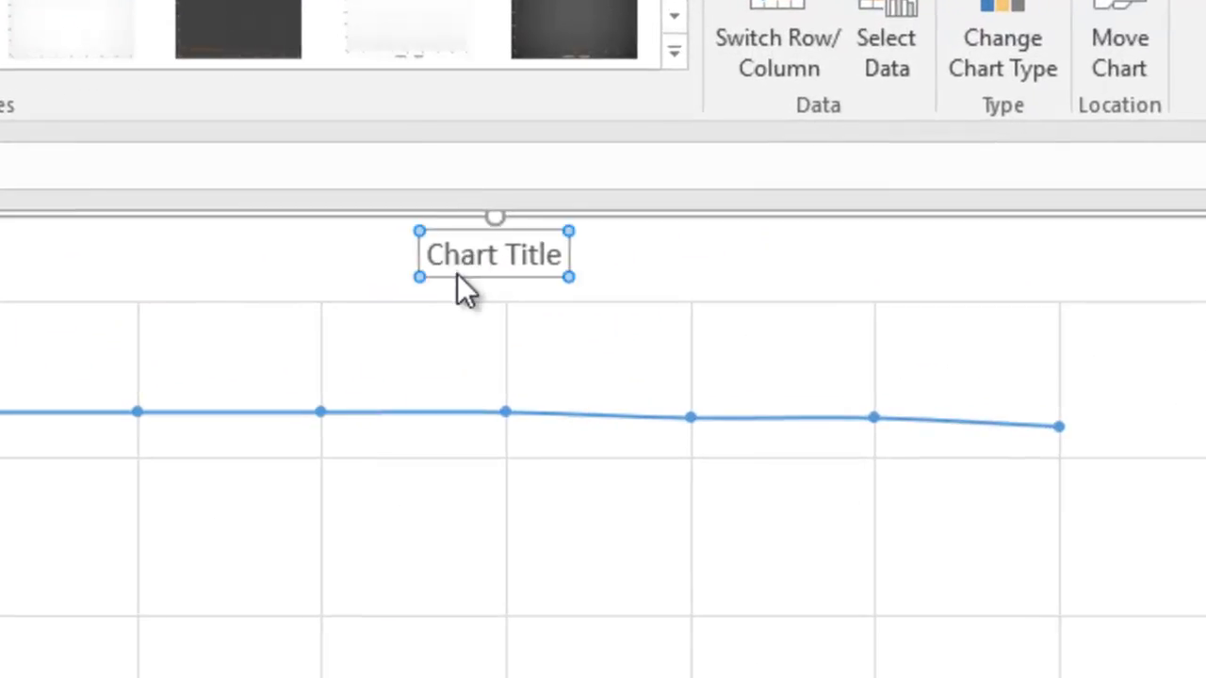
pyautogui.press('Delete')
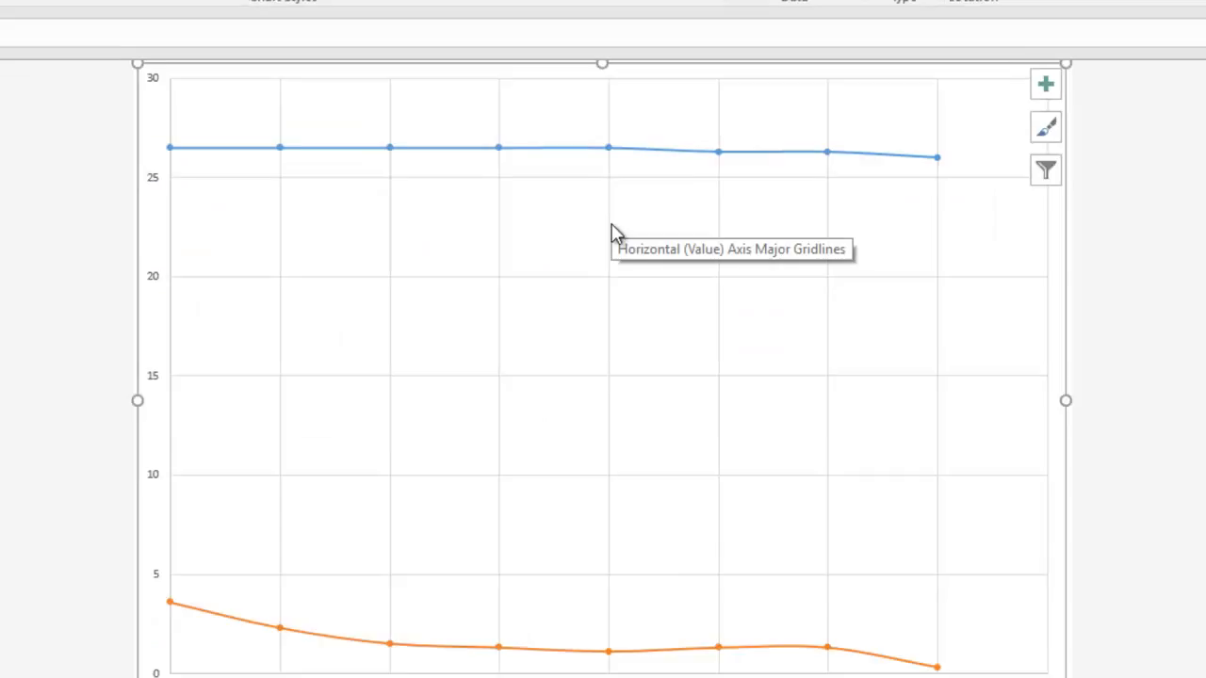
pyautogui.click(606, 252)
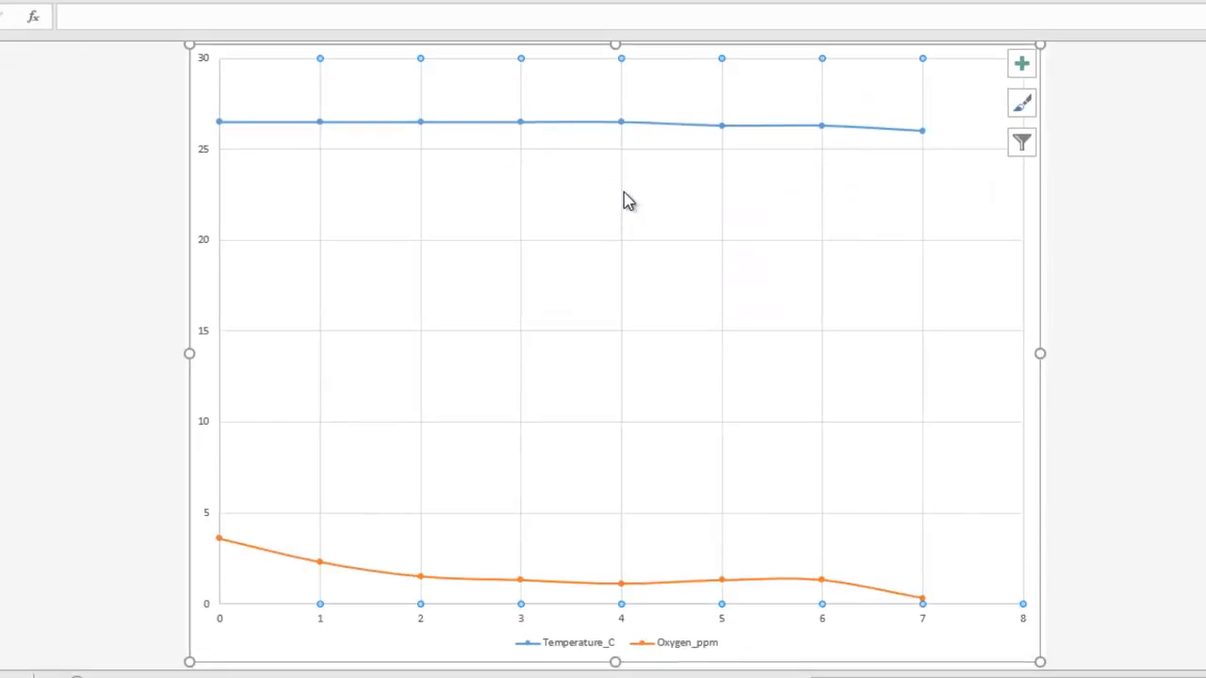
pyautogui.press('Delete')
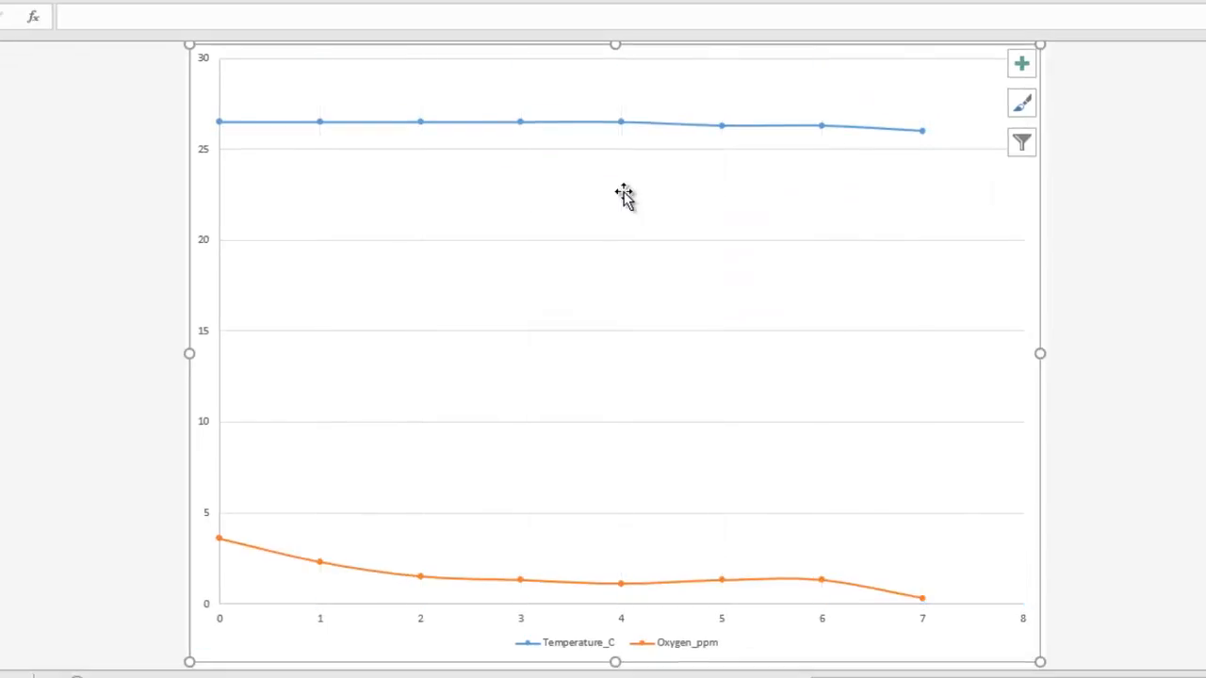
pyautogui.click(625, 240)
pyautogui.press('Delete')
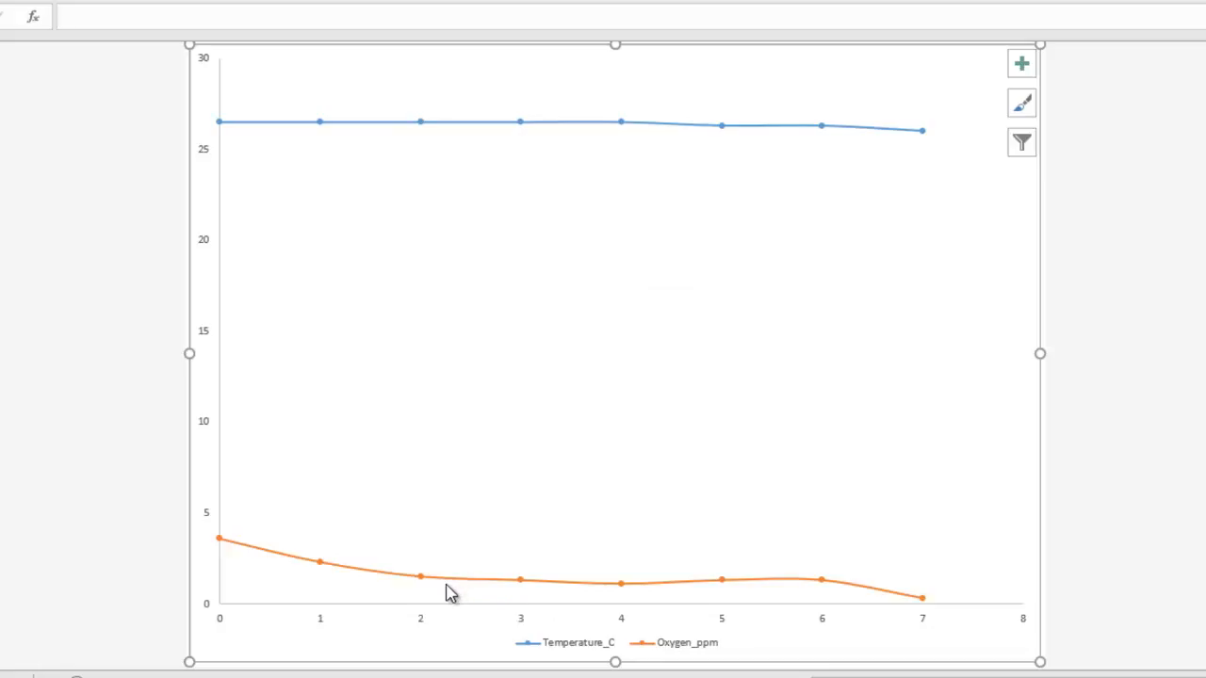
# Step: Format the Oxygen_ppm data series to plot on the secondary axis
pyautogui.moveTo(449, 592)
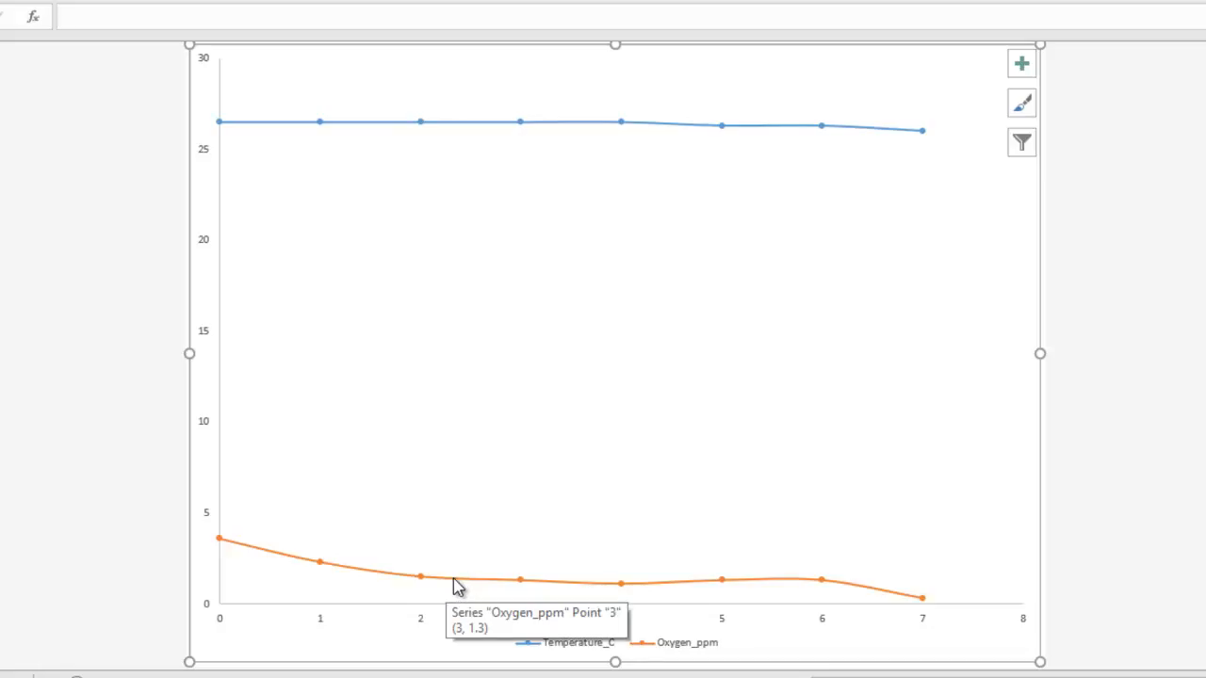
pyautogui.click(454, 579)
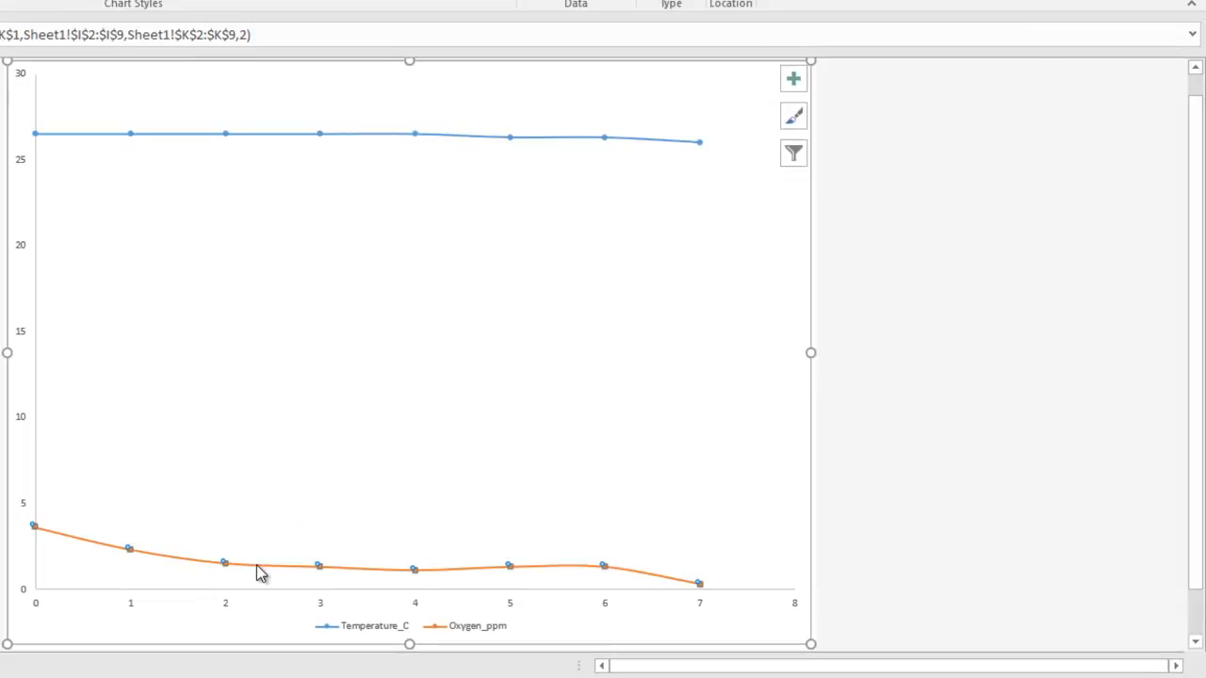
pyautogui.rightClick(261, 574)
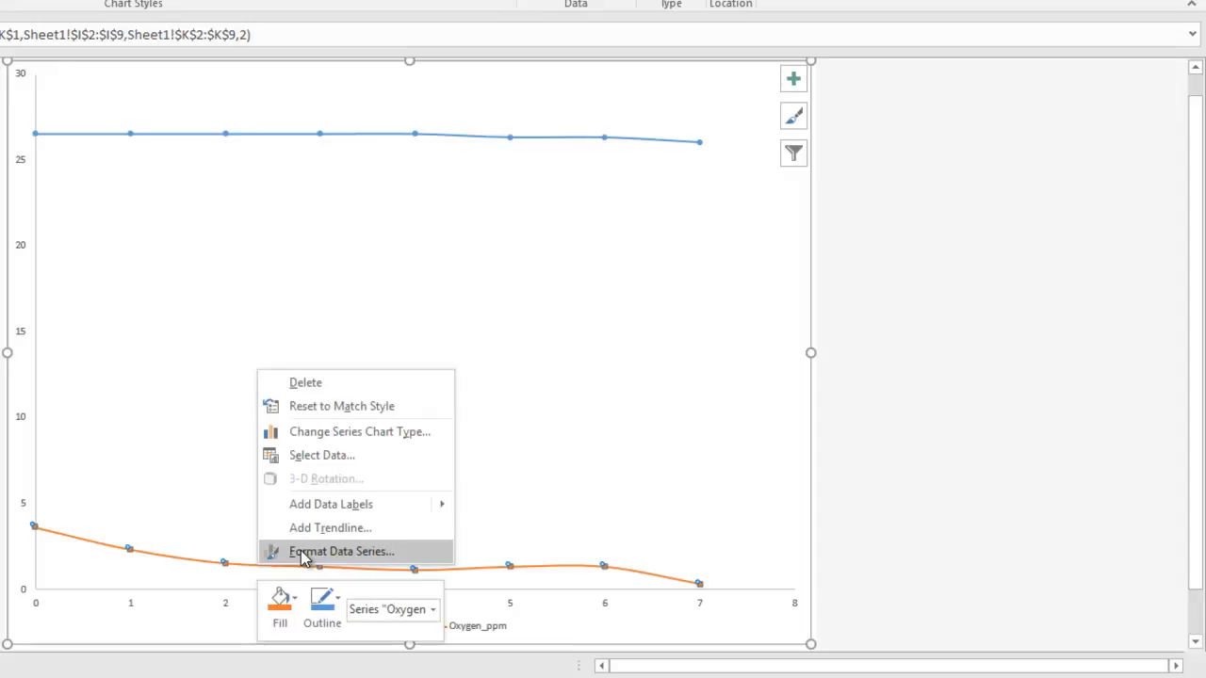
pyautogui.click(301, 555)
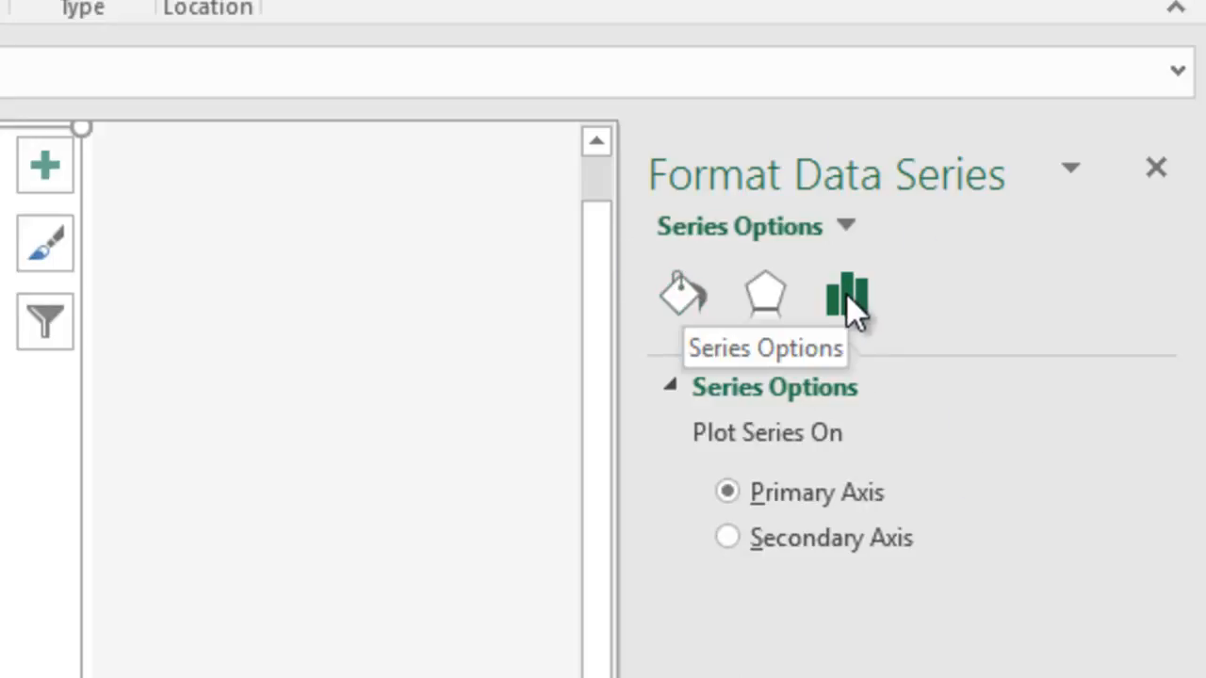
pyautogui.click(772, 305)
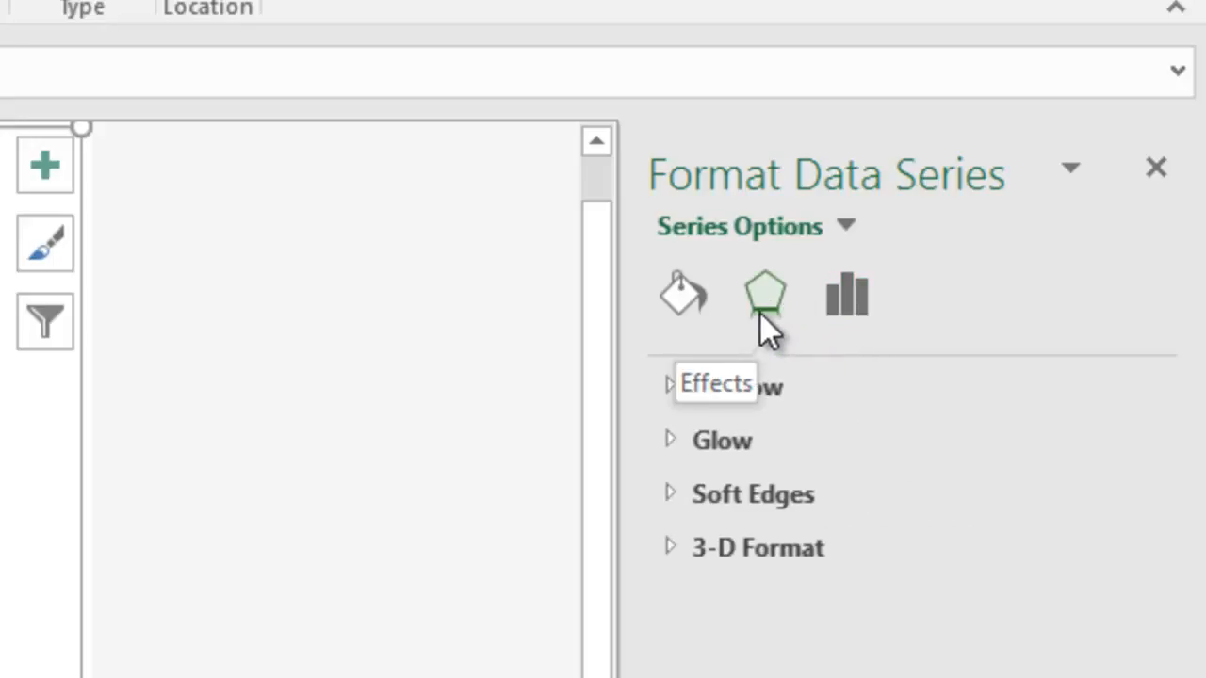
pyautogui.click(682, 304)
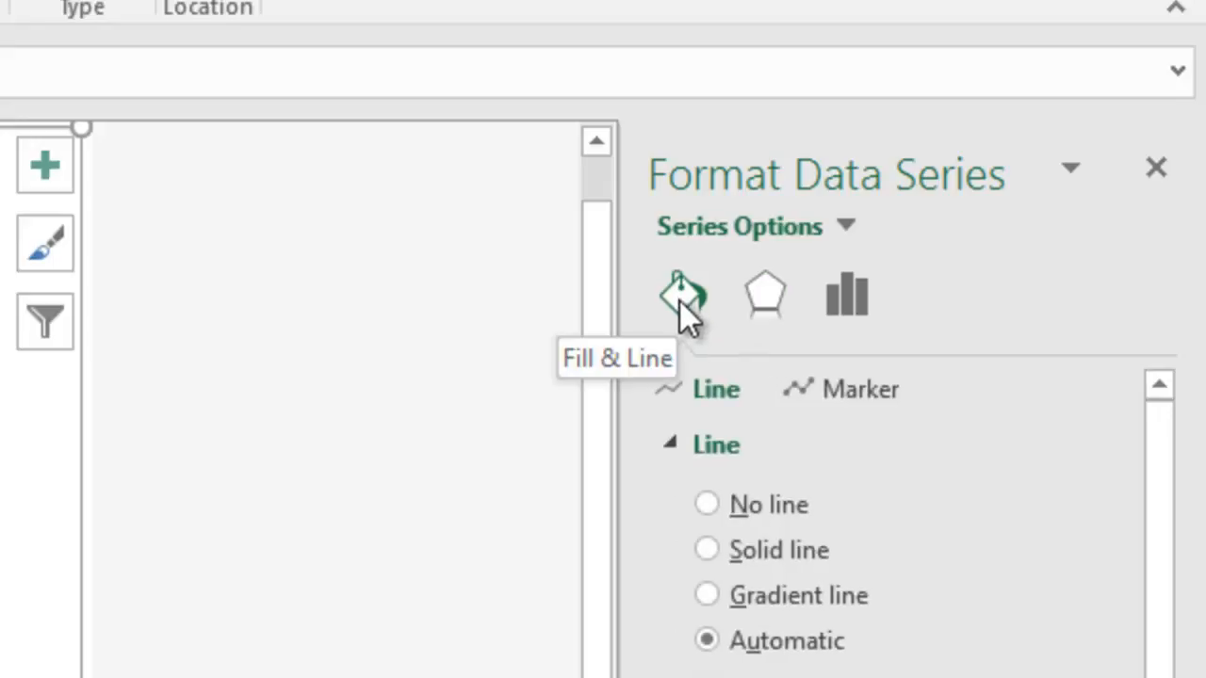
pyautogui.click(856, 294)
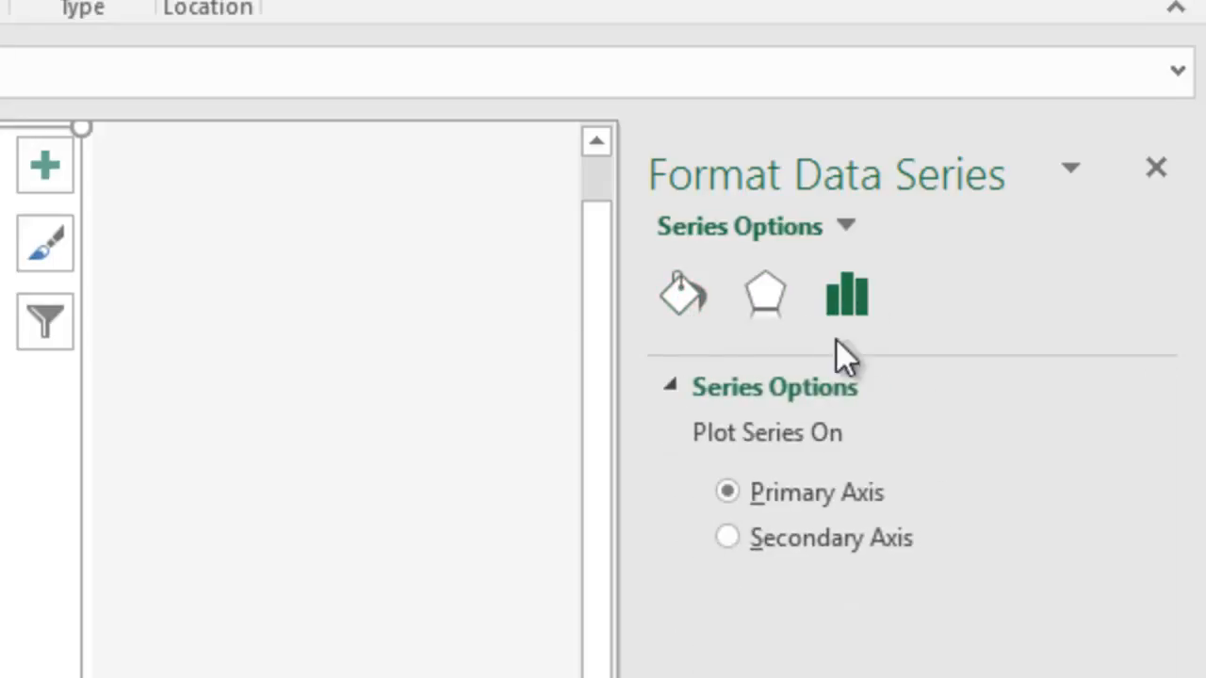
pyautogui.click(735, 537)
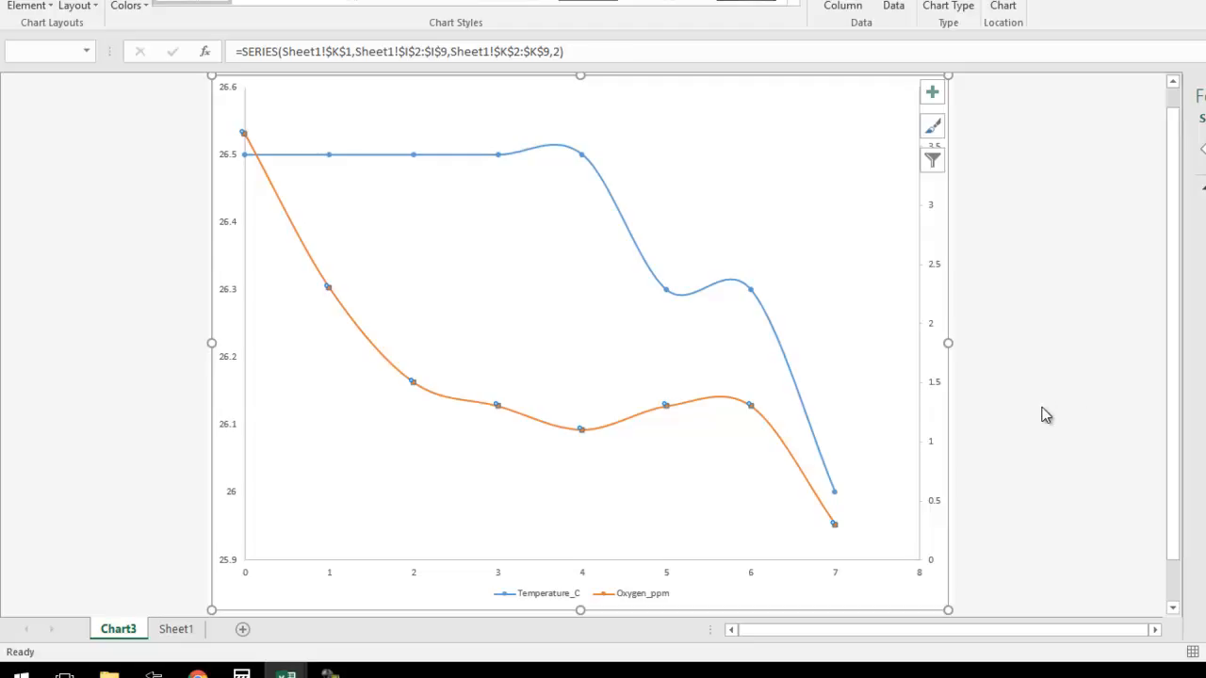
# Step: Set the bounds of the primary vertical temperature axis to a minimum of 10 and a maximum of 30
pyautogui.click(229, 365)
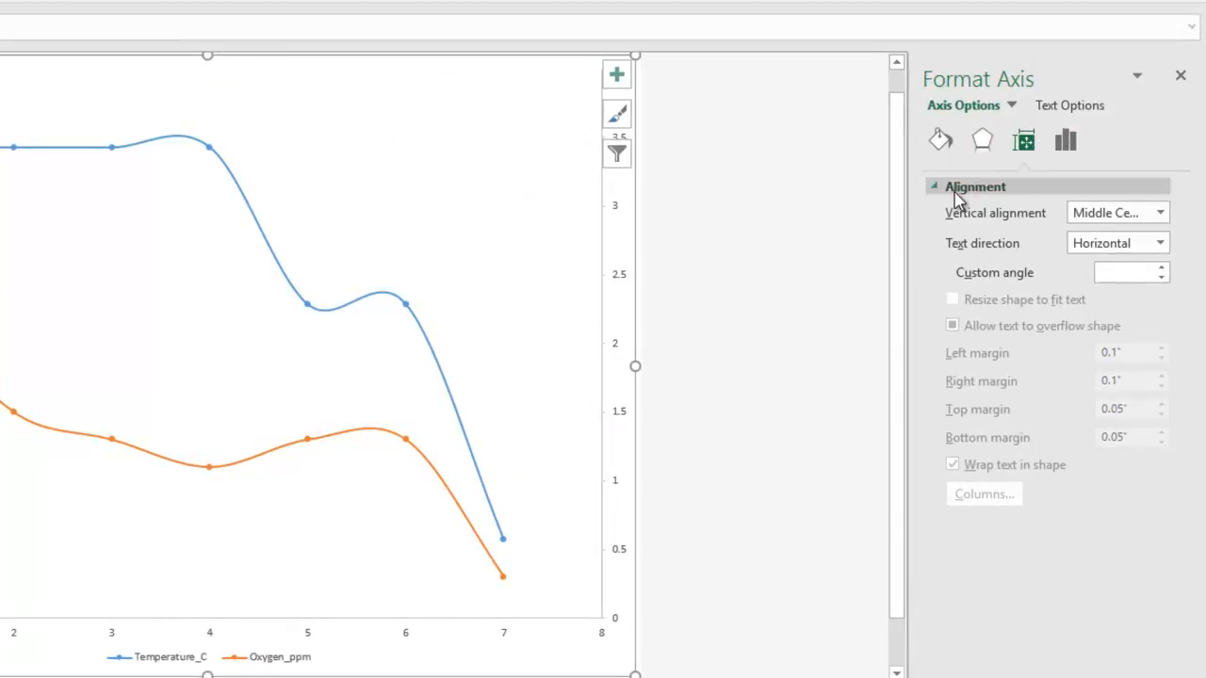
pyautogui.click(1065, 141)
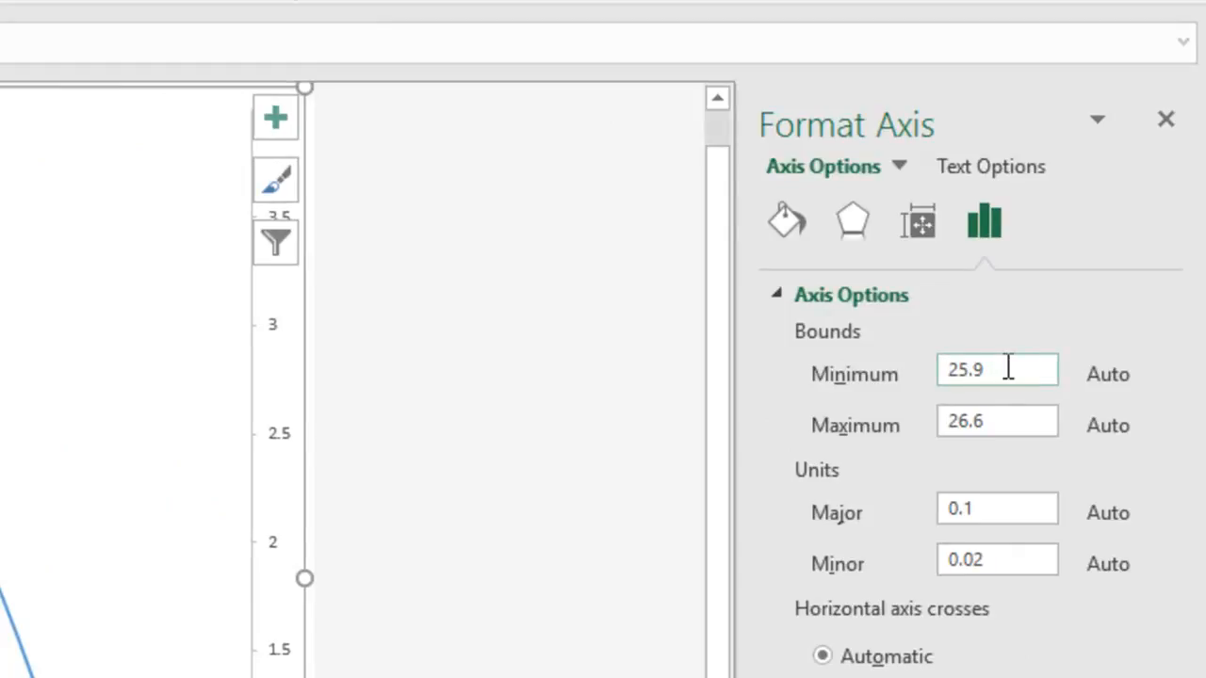
pyautogui.moveTo(1008, 363); pyautogui.dragTo(942, 361)
pyautogui.write('25.9')
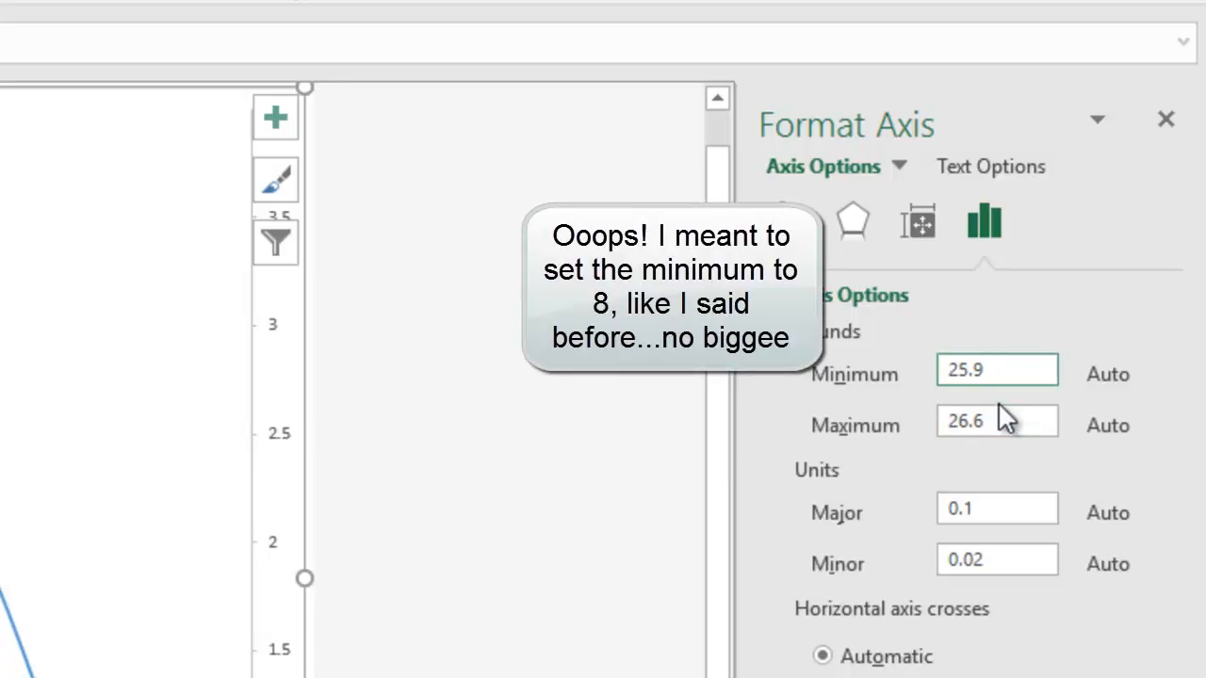
pyautogui.moveTo(999, 369); pyautogui.dragTo(902, 371)
pyautogui.write('10')
pyautogui.moveTo(1013, 426); pyautogui.dragTo(929, 422)
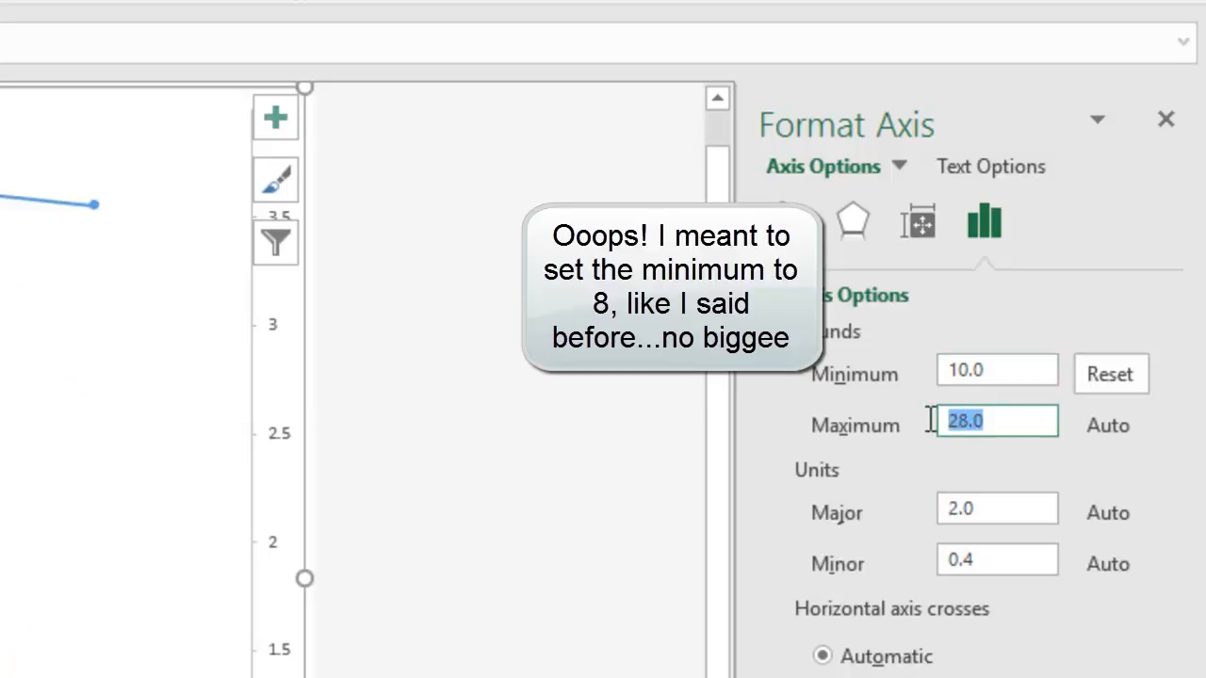
pyautogui.write('3')
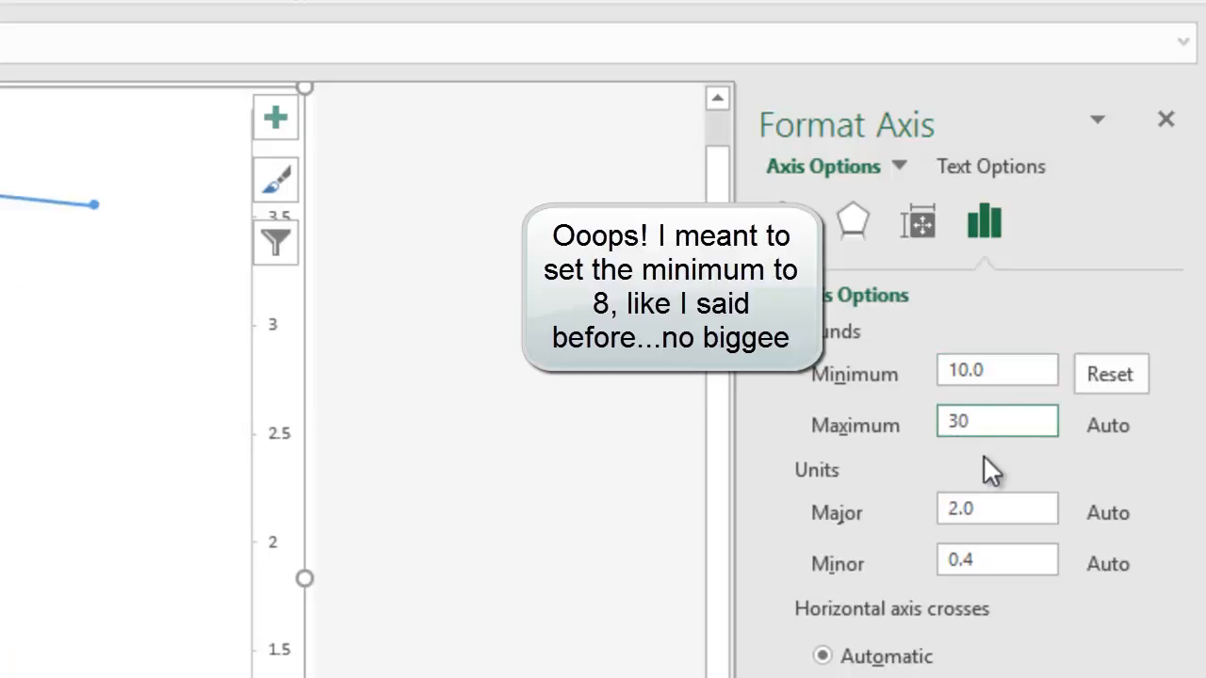
pyautogui.write('0')
pyautogui.click(995, 507)
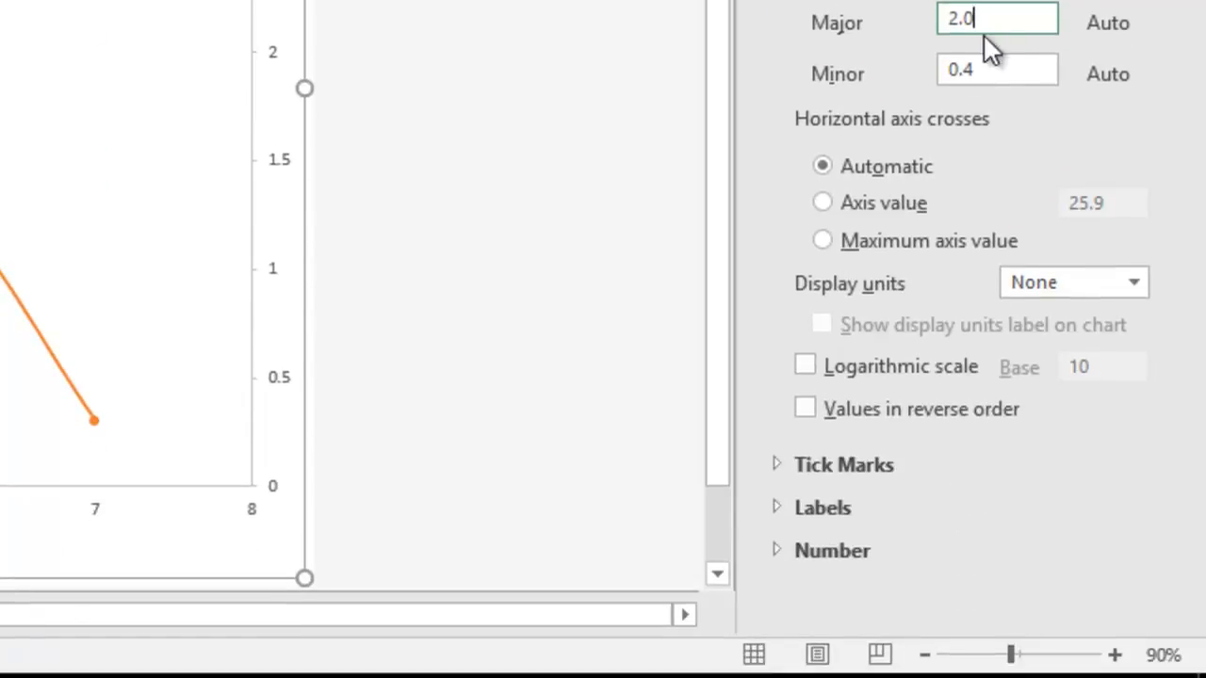
# Step: Set the major tick mark type of the temperature axis to Cross
pyautogui.click(784, 461)
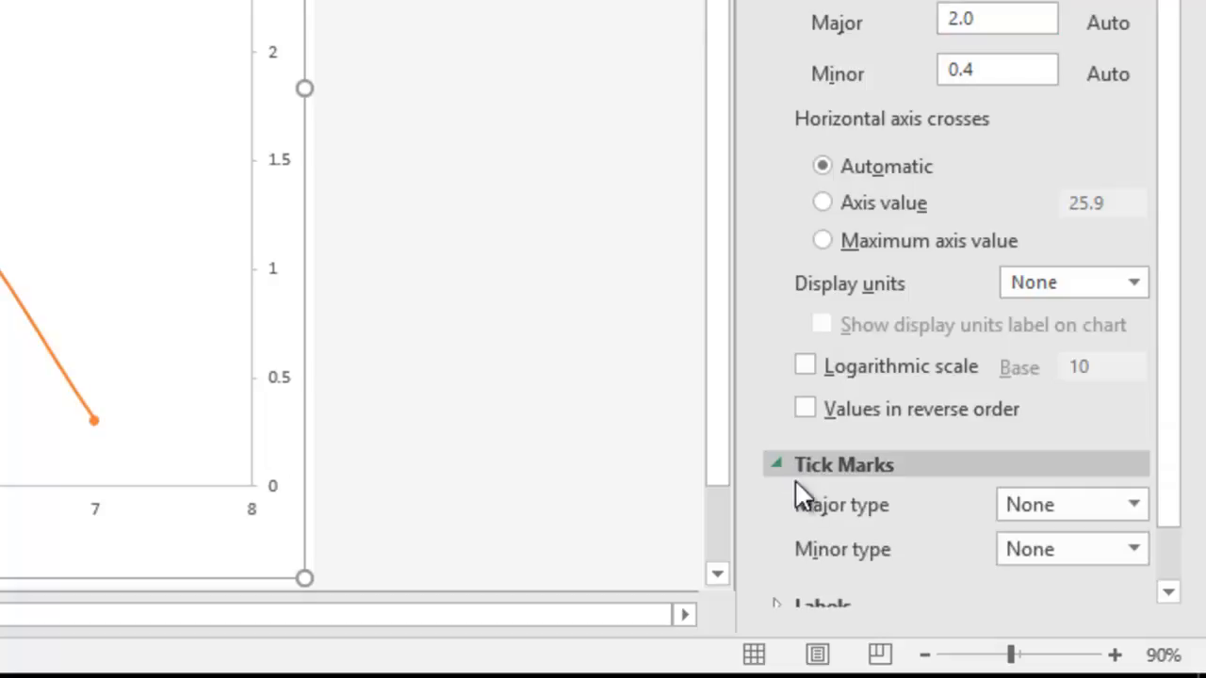
pyautogui.click(1076, 505)
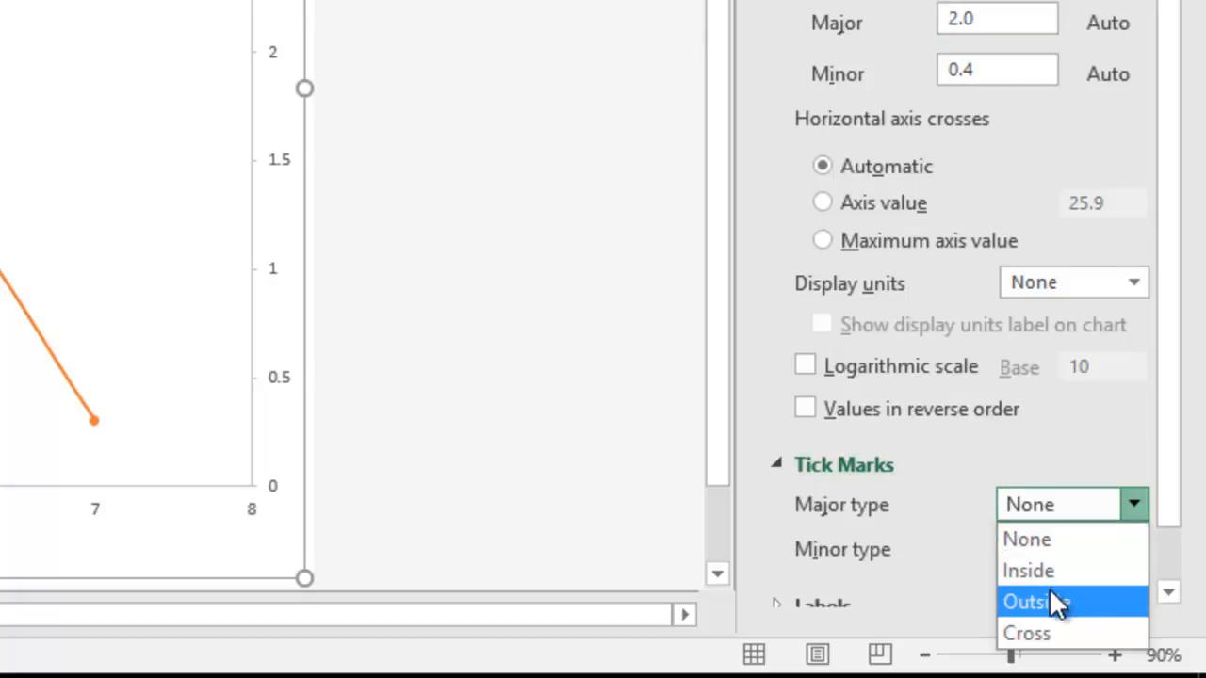
pyautogui.click(1053, 633)
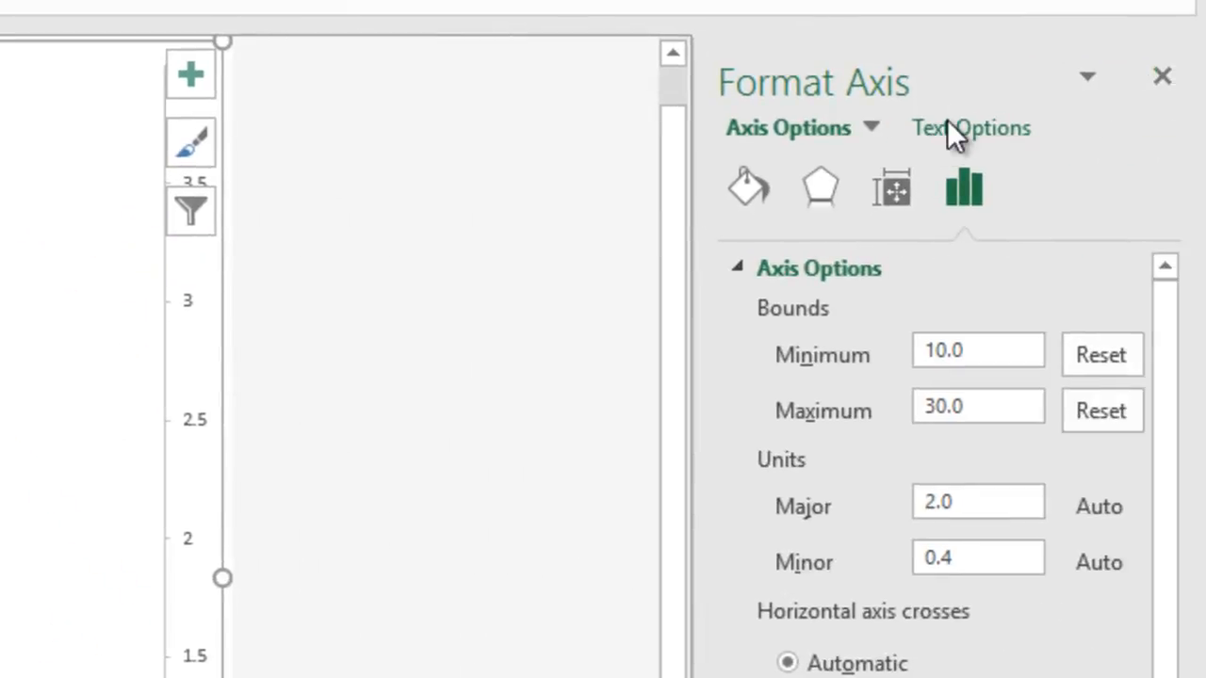
# Step: Rotate all label text on the primary vertical temperature axis by 270°
pyautogui.click(945, 120)
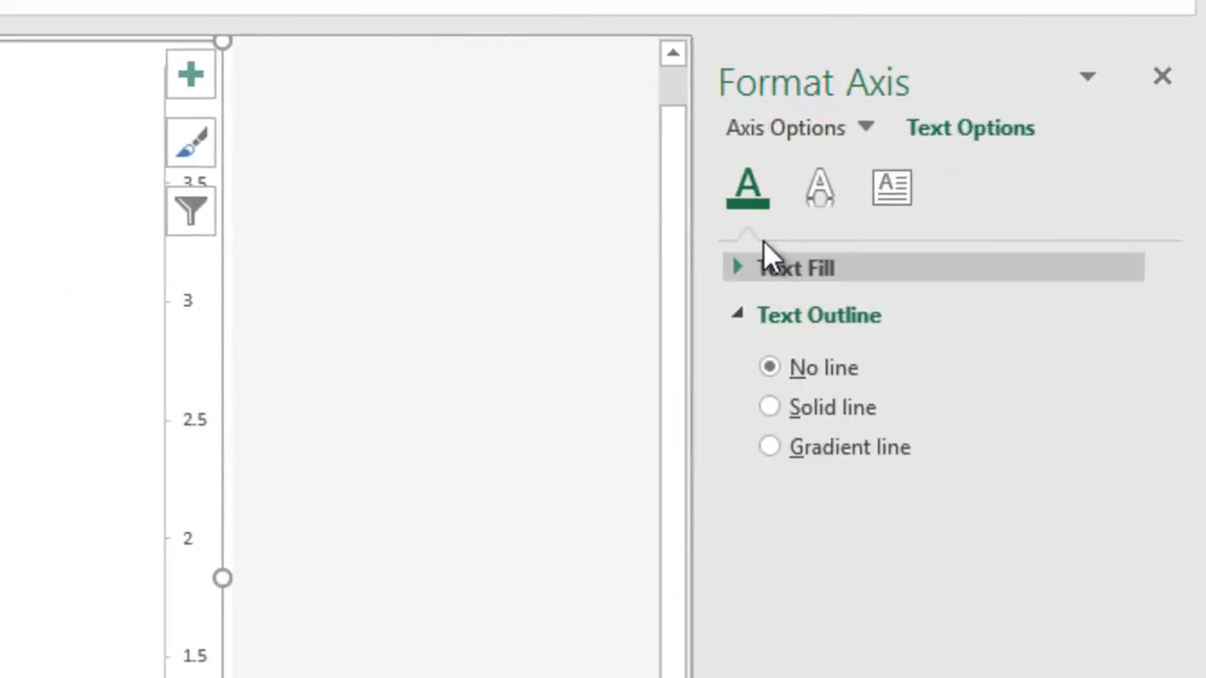
pyautogui.click(895, 186)
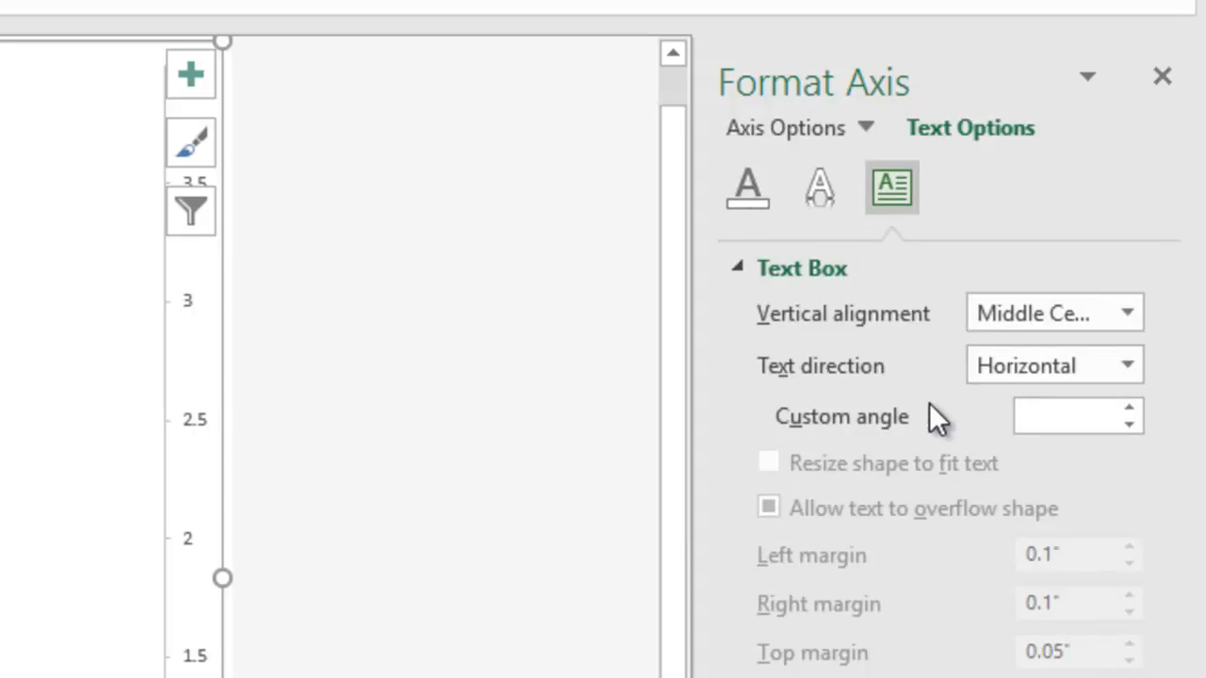
pyautogui.click(1024, 368)
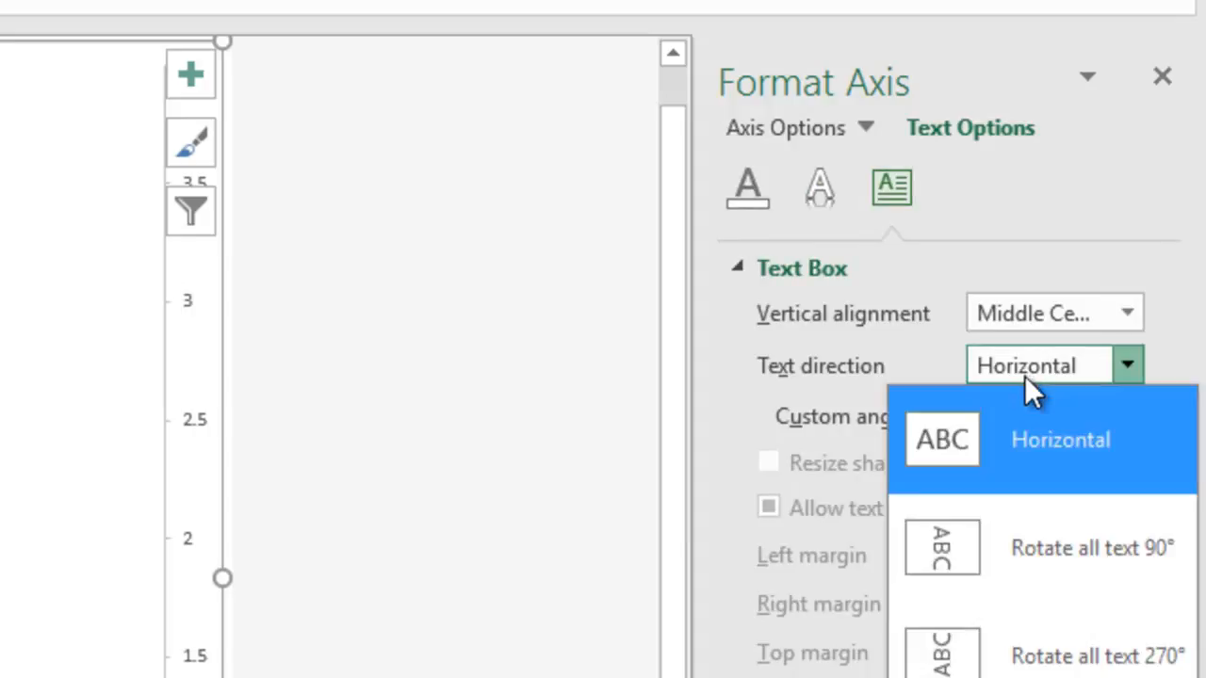
pyautogui.click(1049, 657)
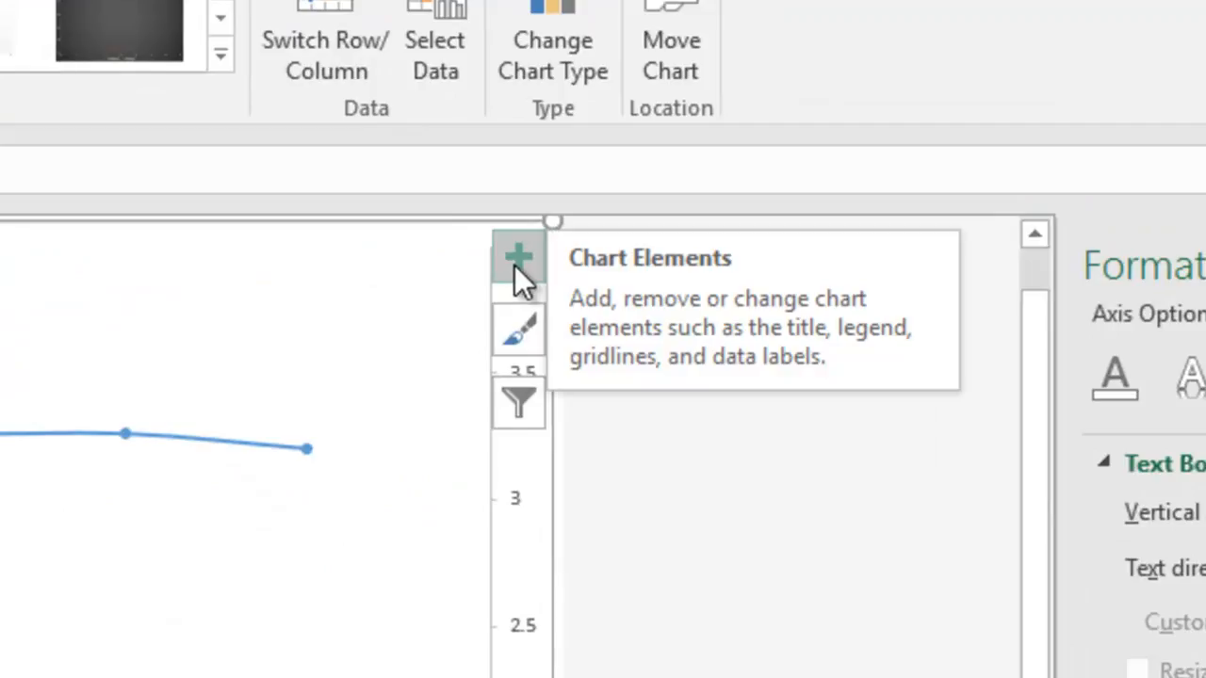
# Step: Add axis titles to the chart and title the primary vertical axis "Temperature (C)"
pyautogui.click(516, 262)
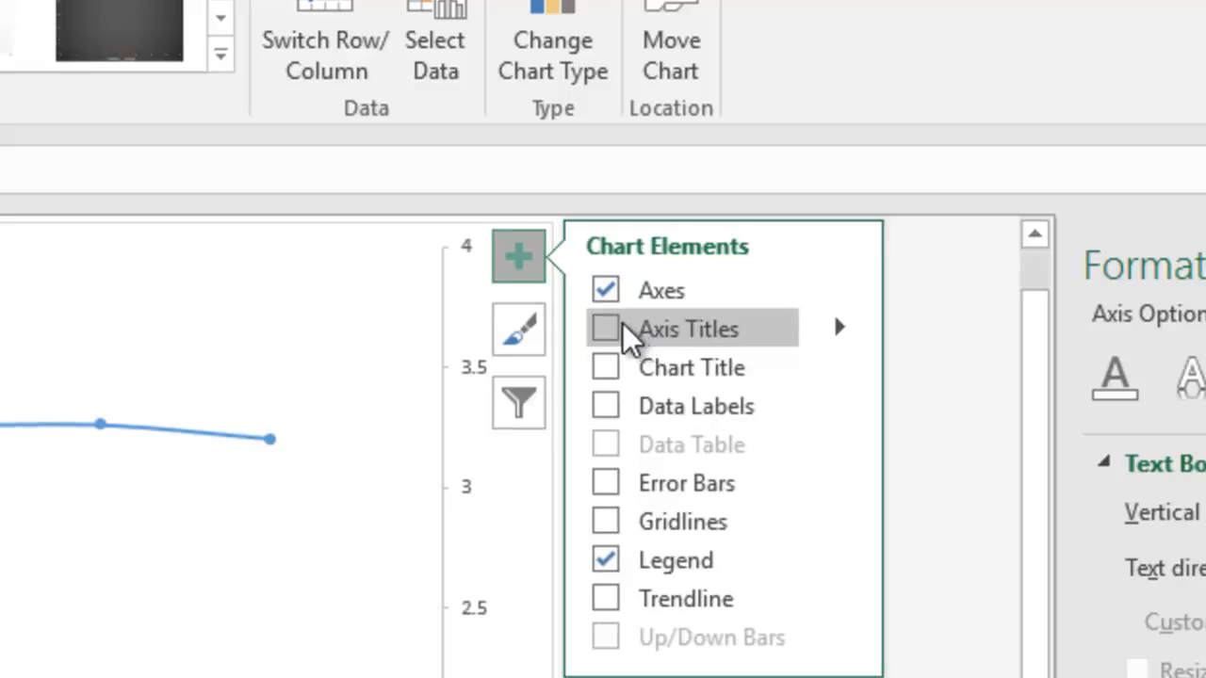
pyautogui.click(623, 335)
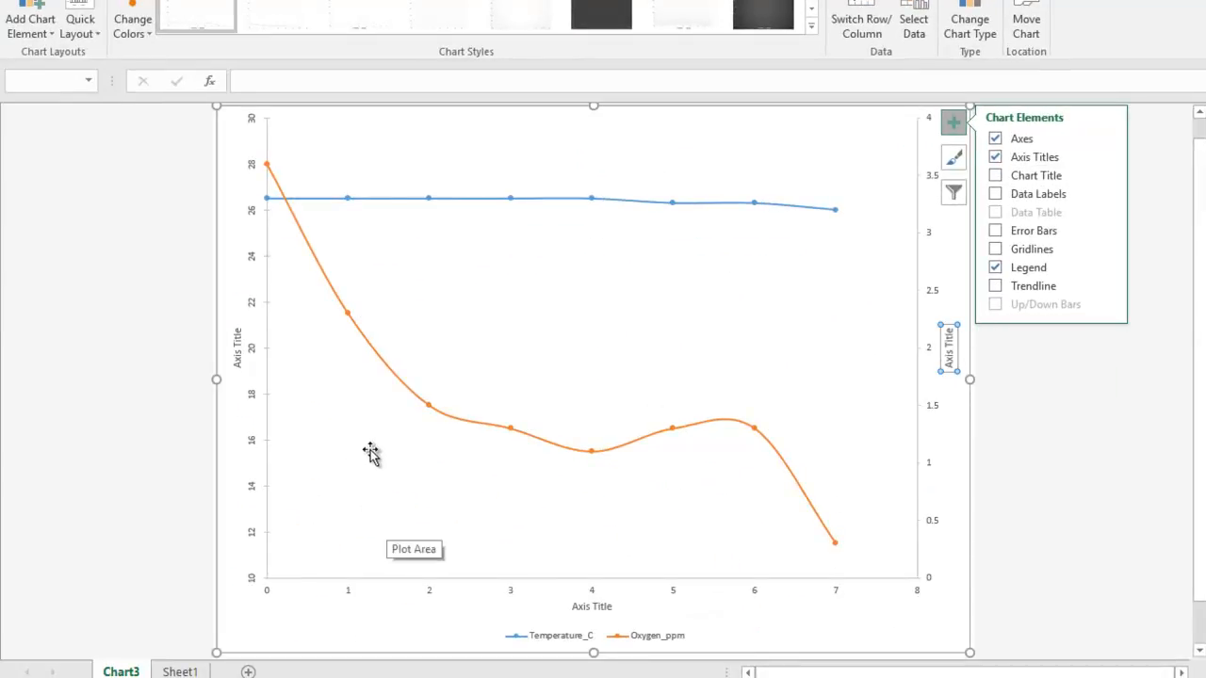
pyautogui.click(237, 351)
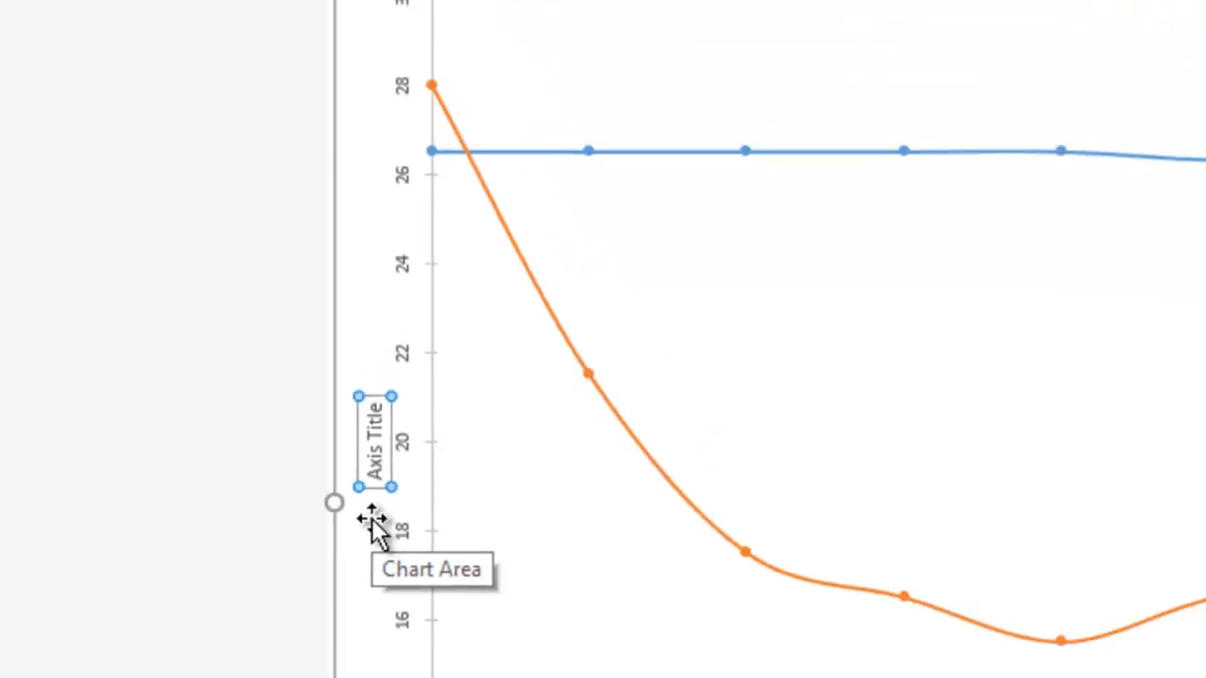
pyautogui.write('Te')
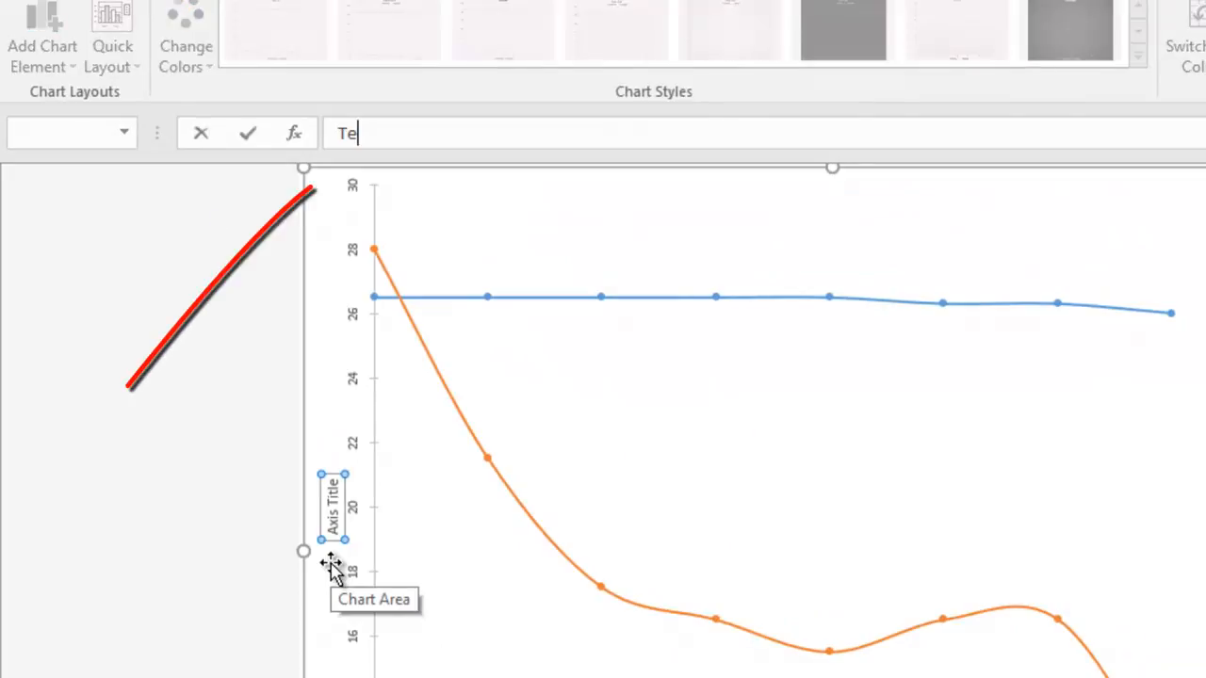
pyautogui.write('mperature (C')
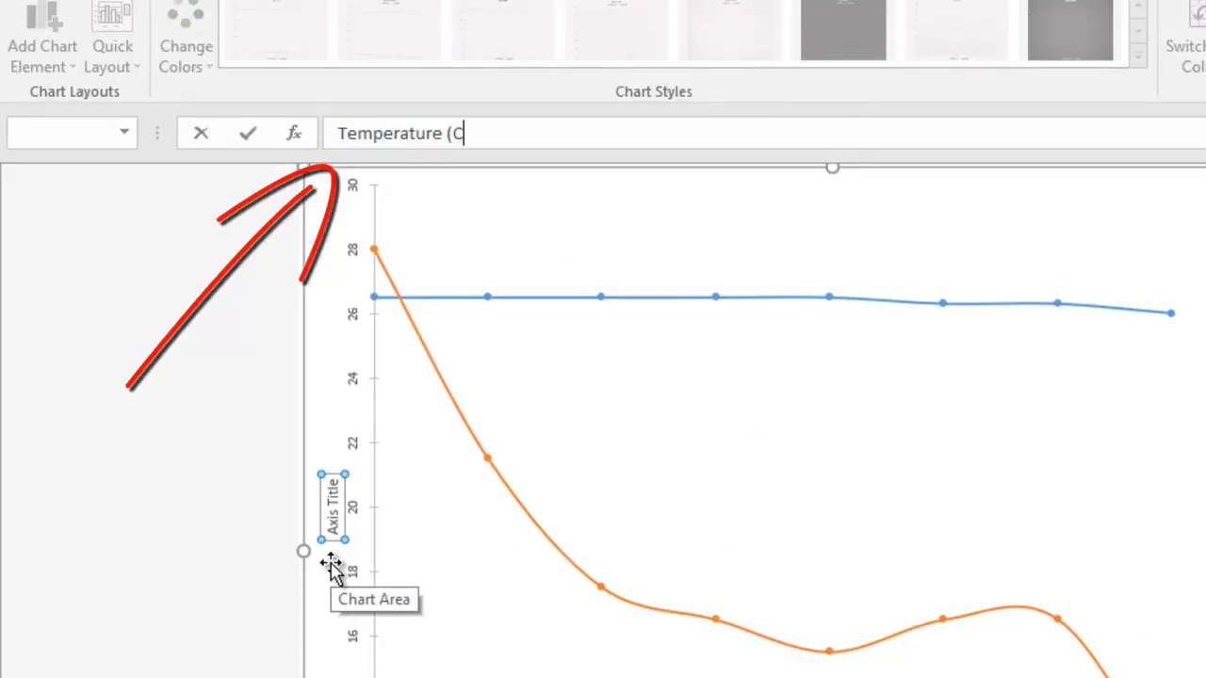
pyautogui.write(')')
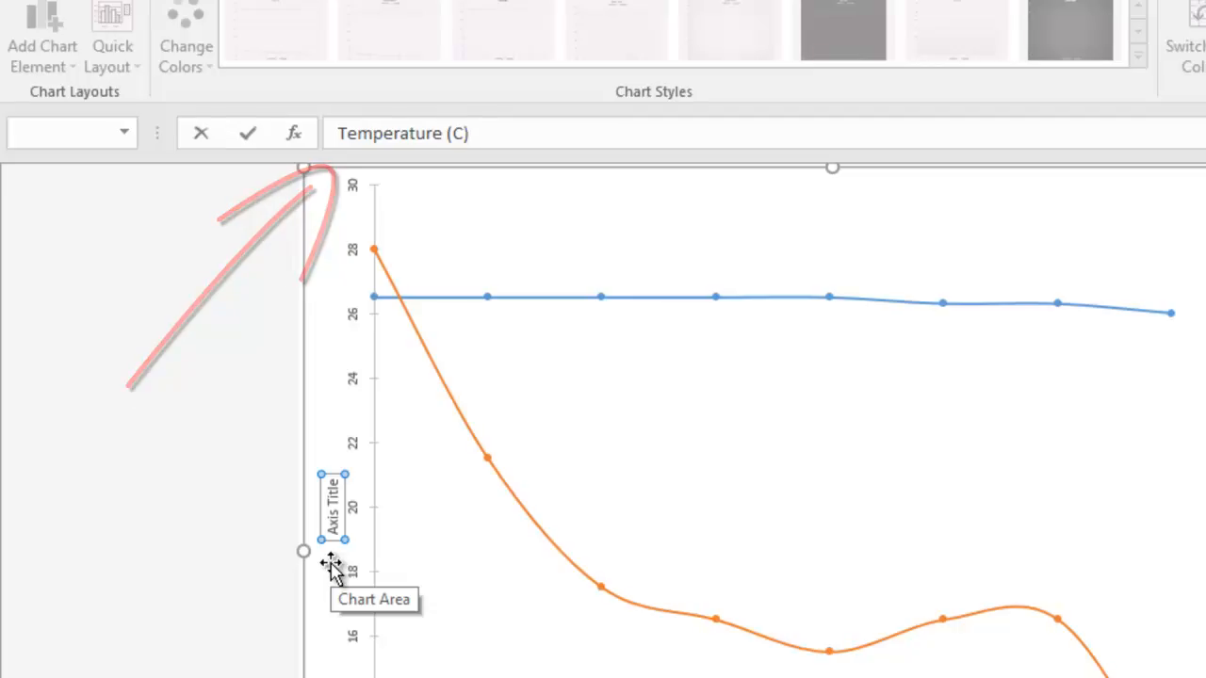
pyautogui.press('Return')
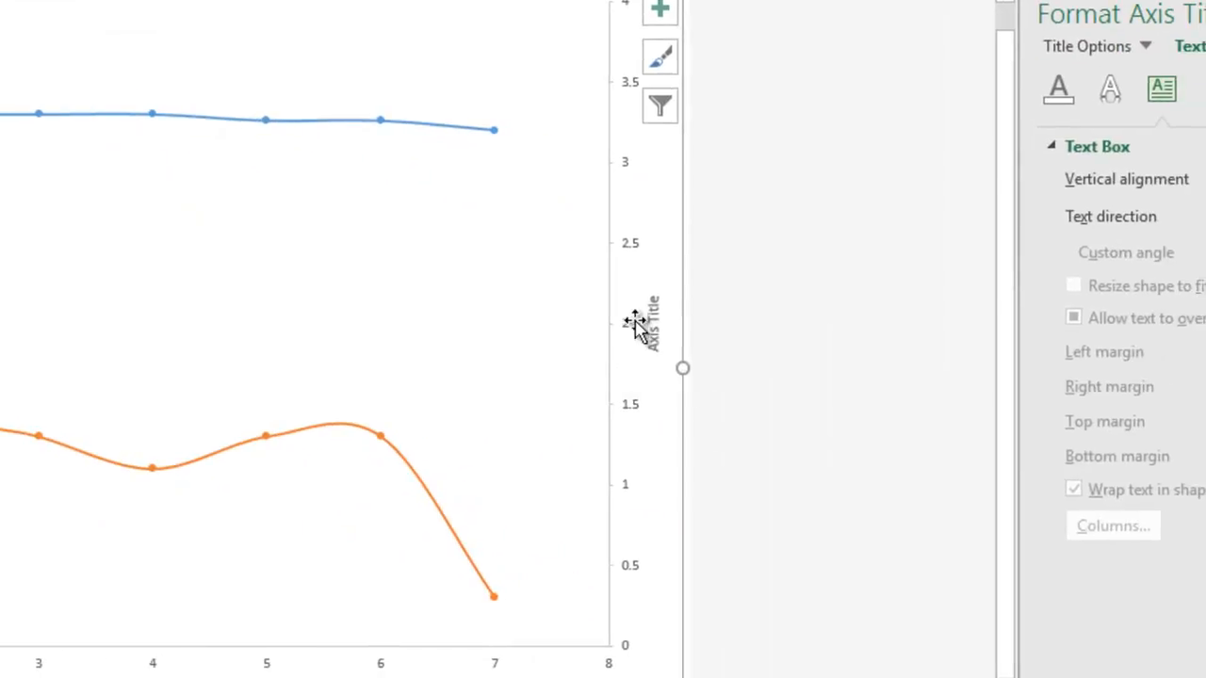
# Step: Set the maximum bound of the secondary vertical oxygen axis to 10
pyautogui.click(626, 321)
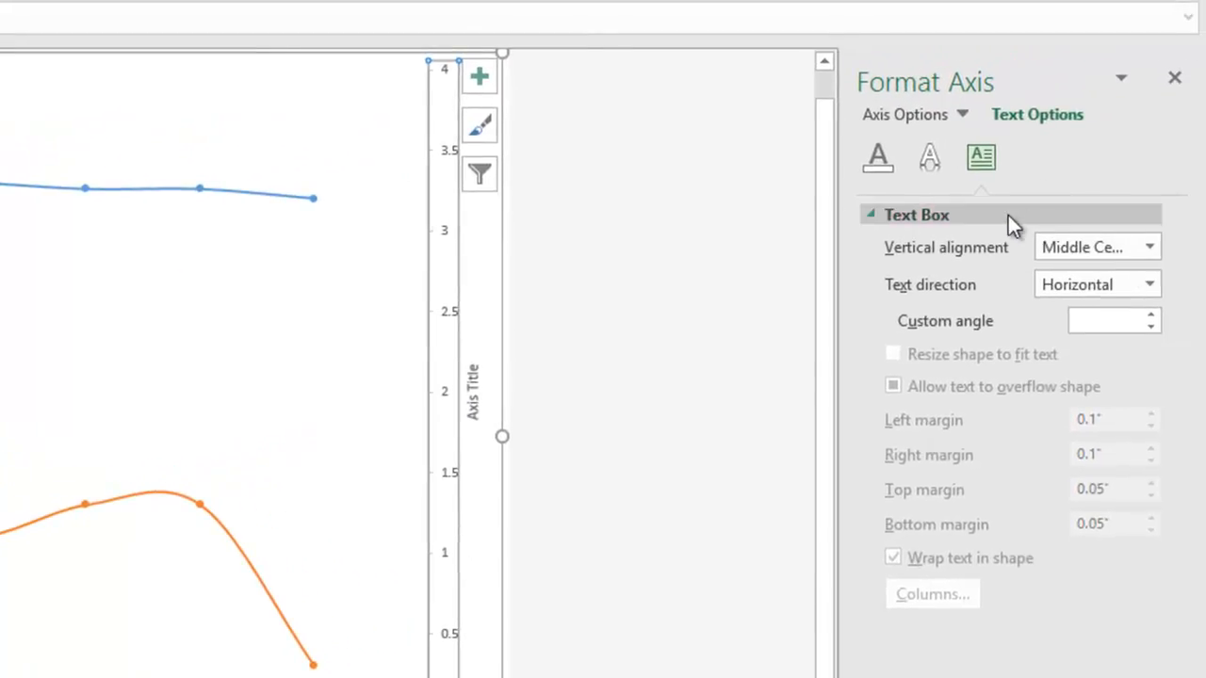
pyautogui.click(910, 115)
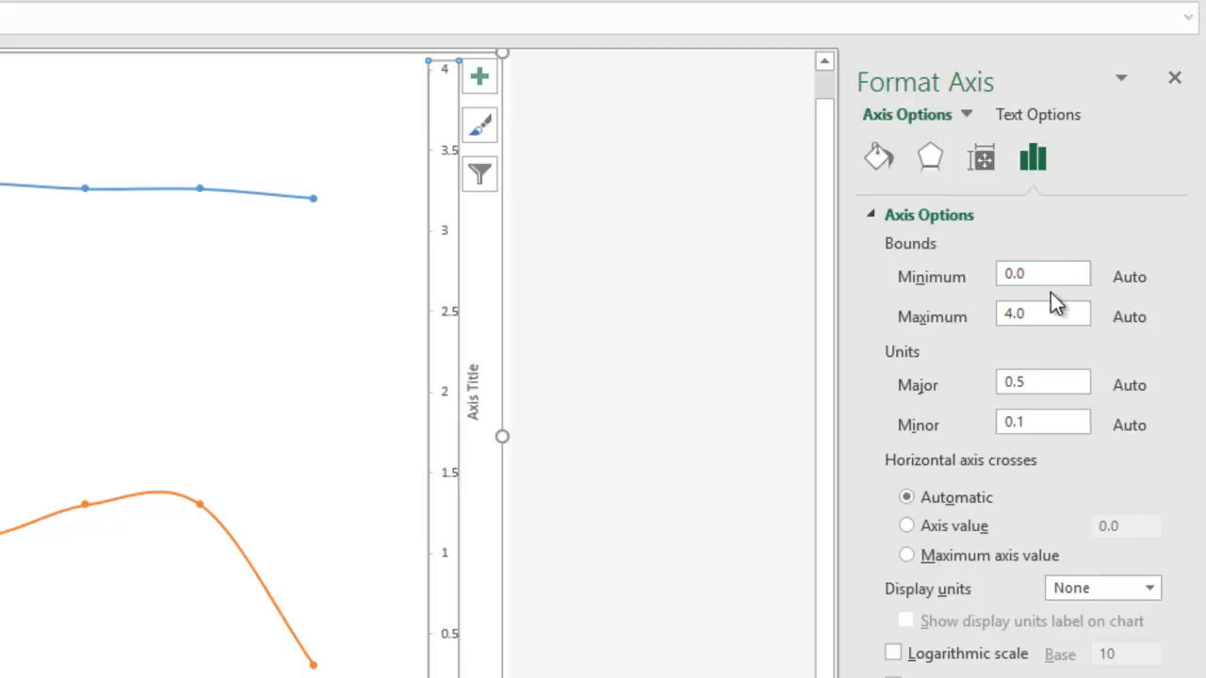
pyautogui.moveTo(1050, 312); pyautogui.dragTo(995, 309)
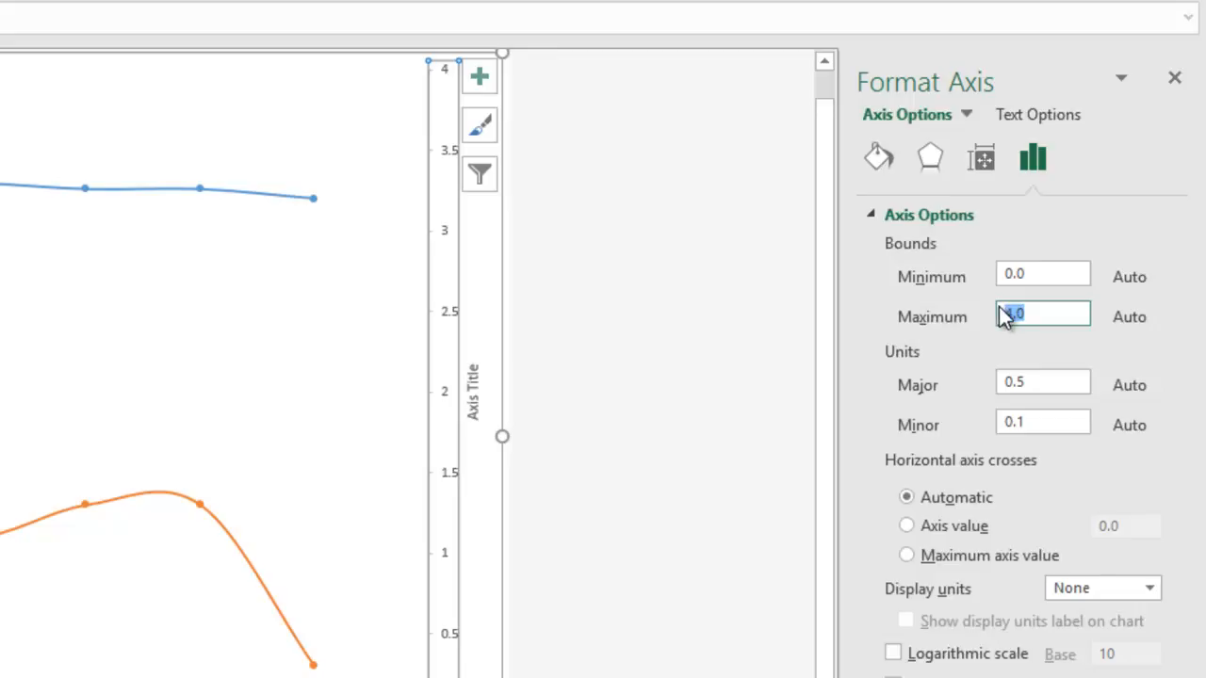
pyautogui.write('10')
pyautogui.click(1030, 388)
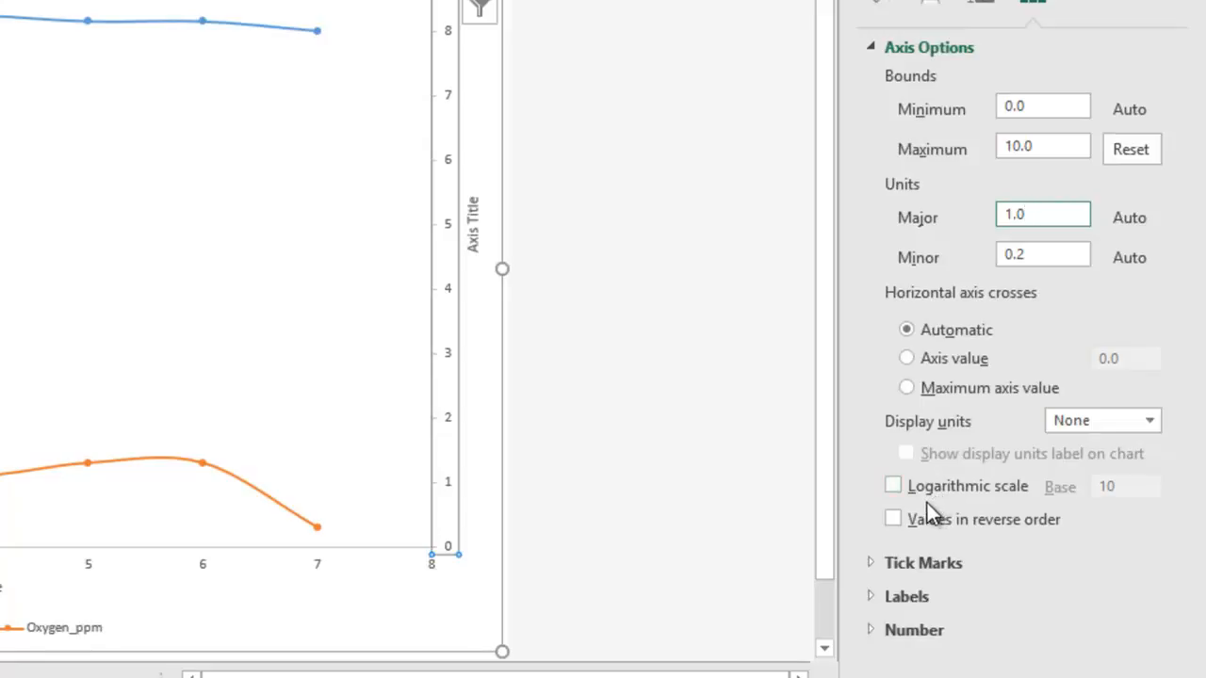
# Step: Set the major tick mark type of the secondary oxygen axis to Cross
pyautogui.click(932, 563)
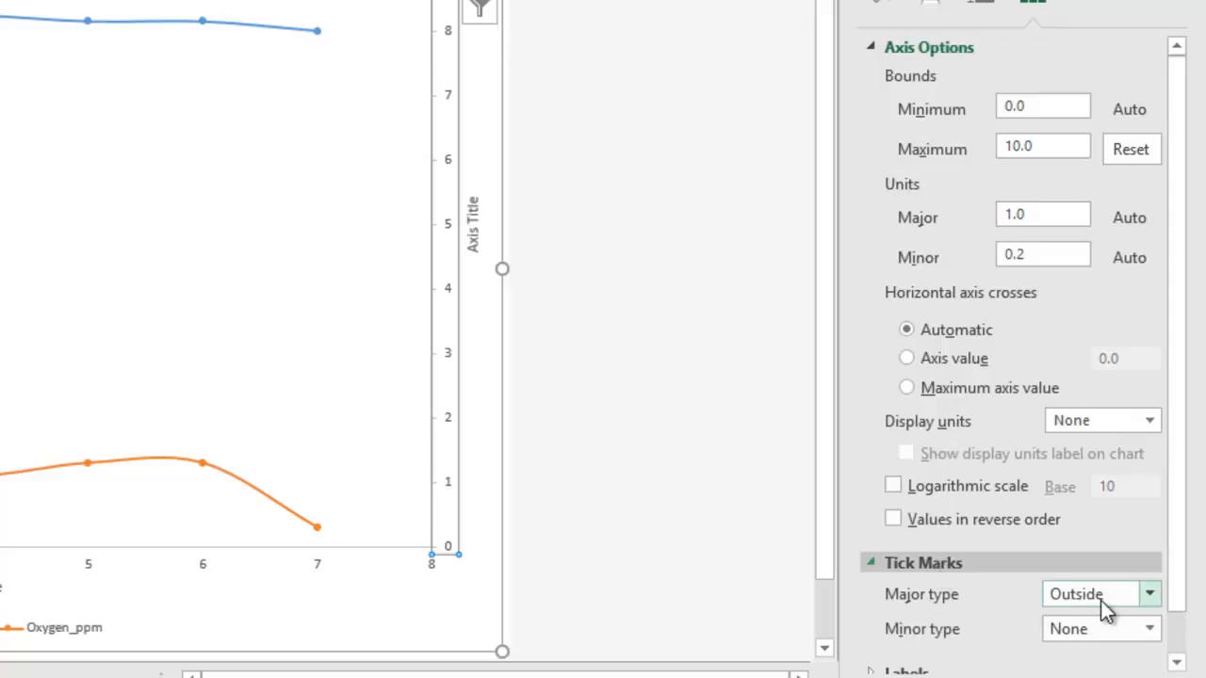
pyautogui.click(1101, 600)
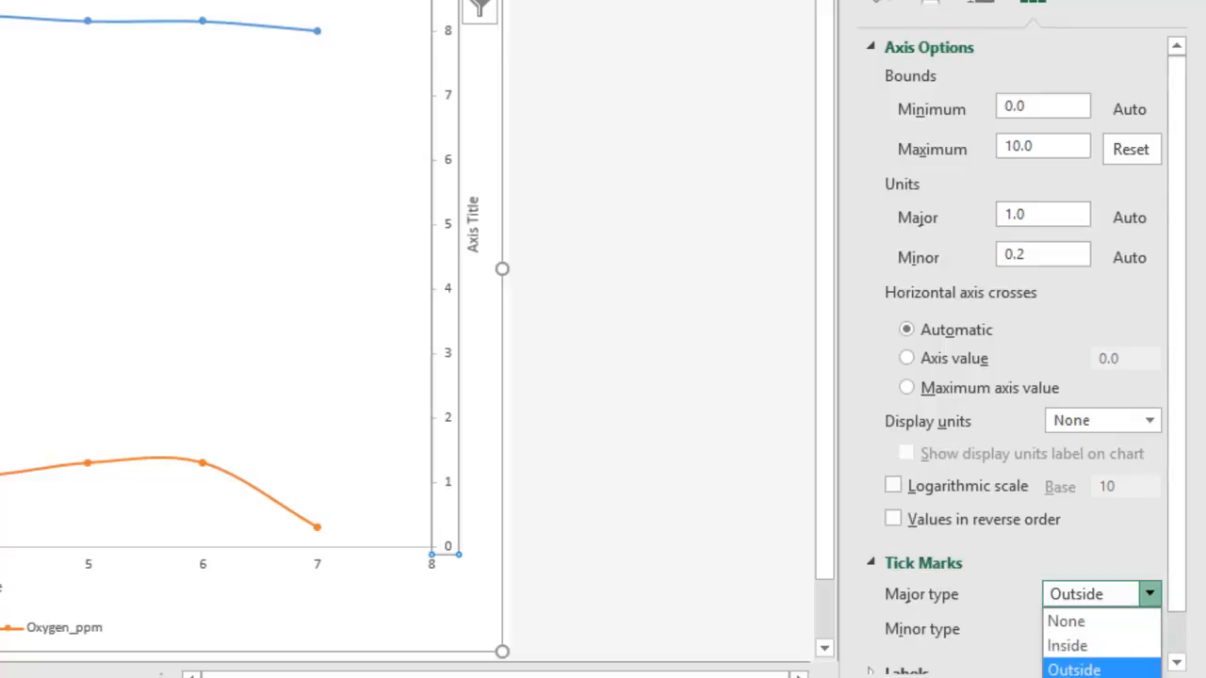
pyautogui.click(1093, 677)
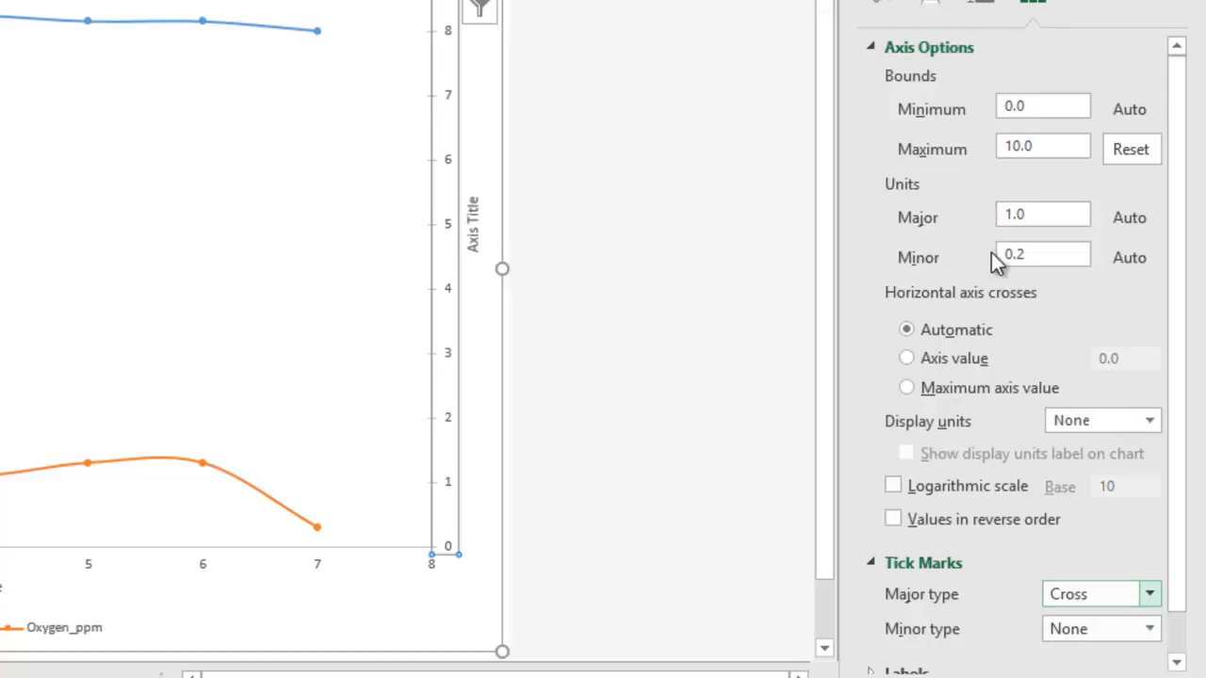
# Step: Rotate all label text on the secondary oxygen axis by 270°
pyautogui.click(1010, 151)
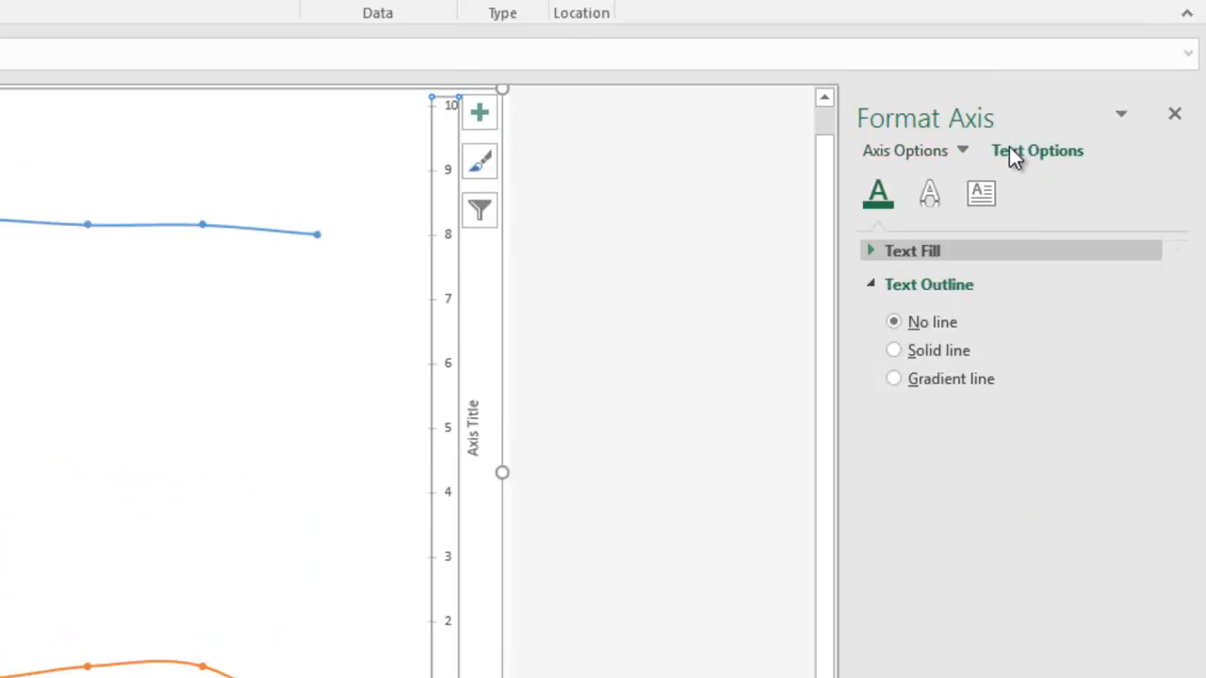
pyautogui.click(985, 196)
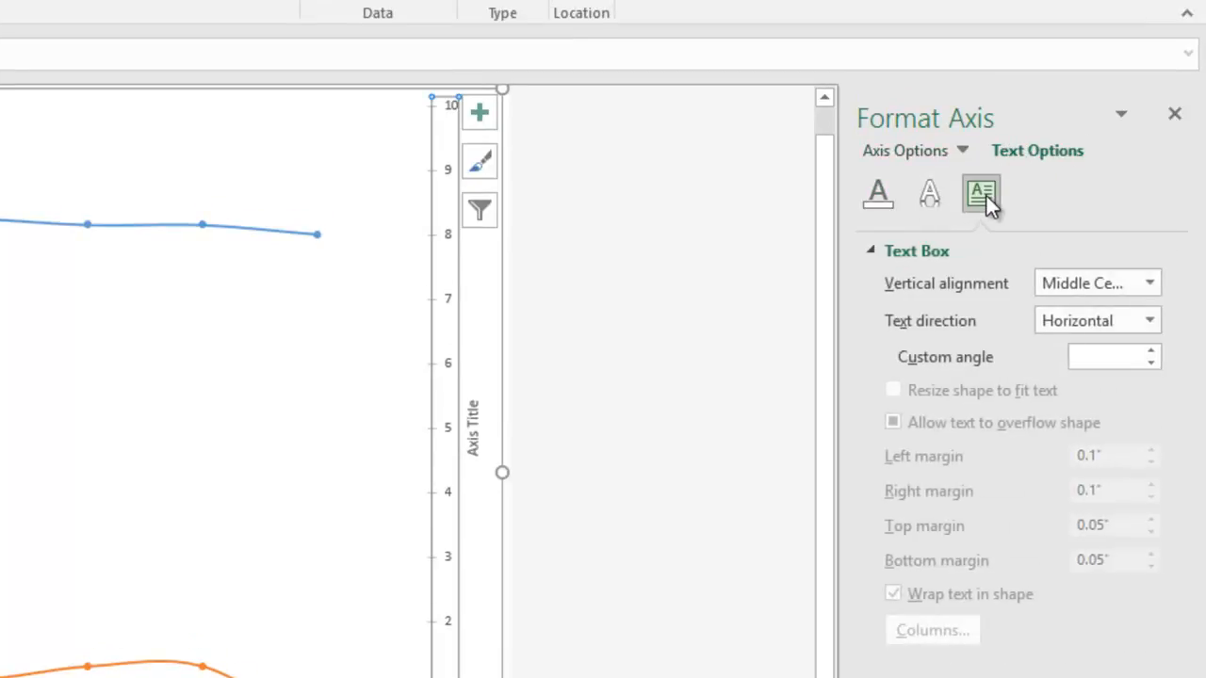
pyautogui.click(1061, 321)
pyautogui.click(1084, 513)
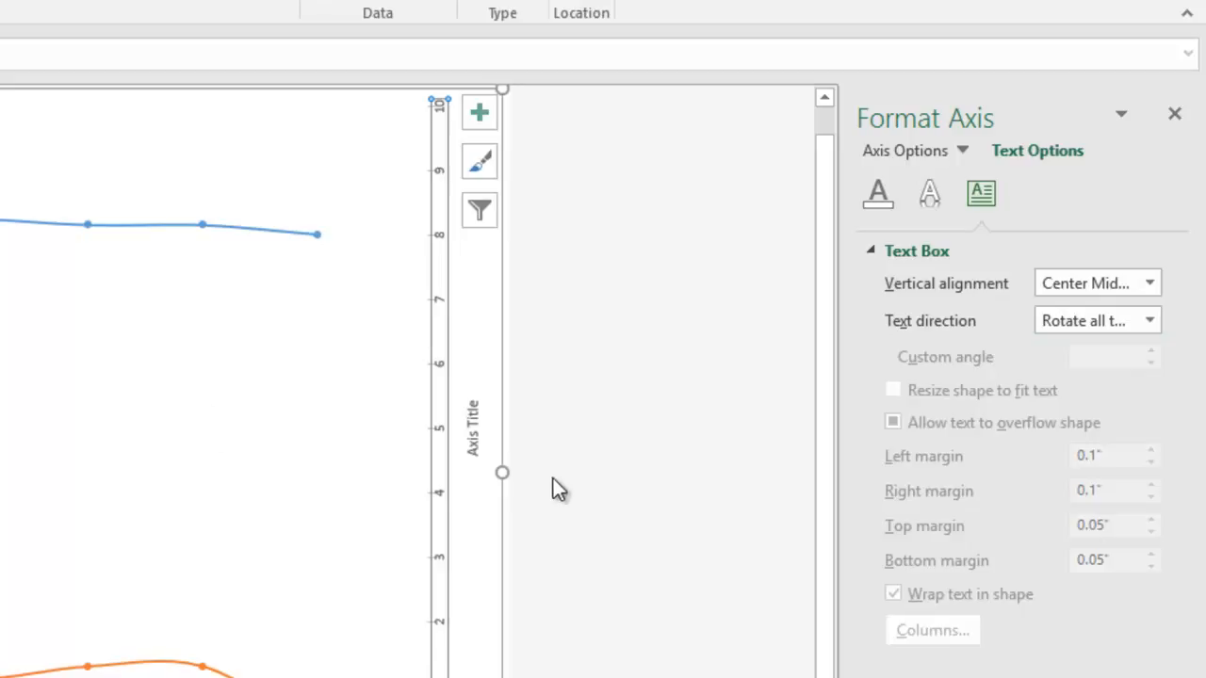
# Step: Title the secondary vertical axis "Oxygen (ppm)"
pyautogui.click(475, 443)
pyautogui.click(474, 442)
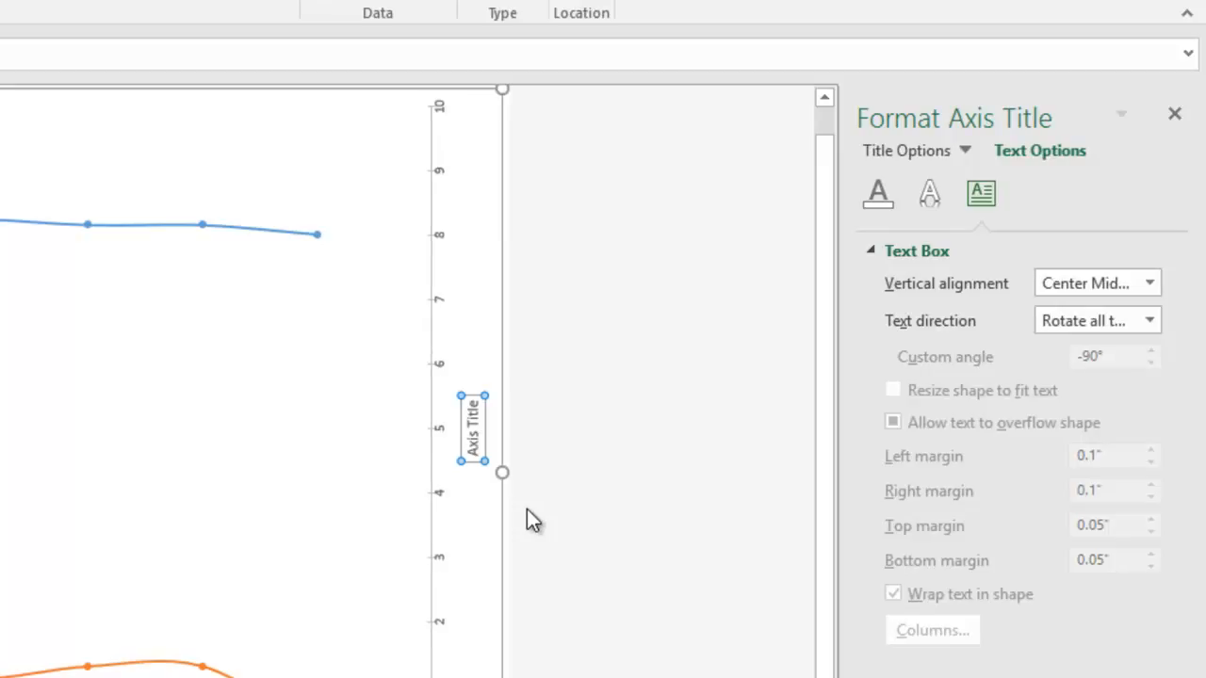
pyautogui.write('Oxygen (ppm)')
pyautogui.press('Return')
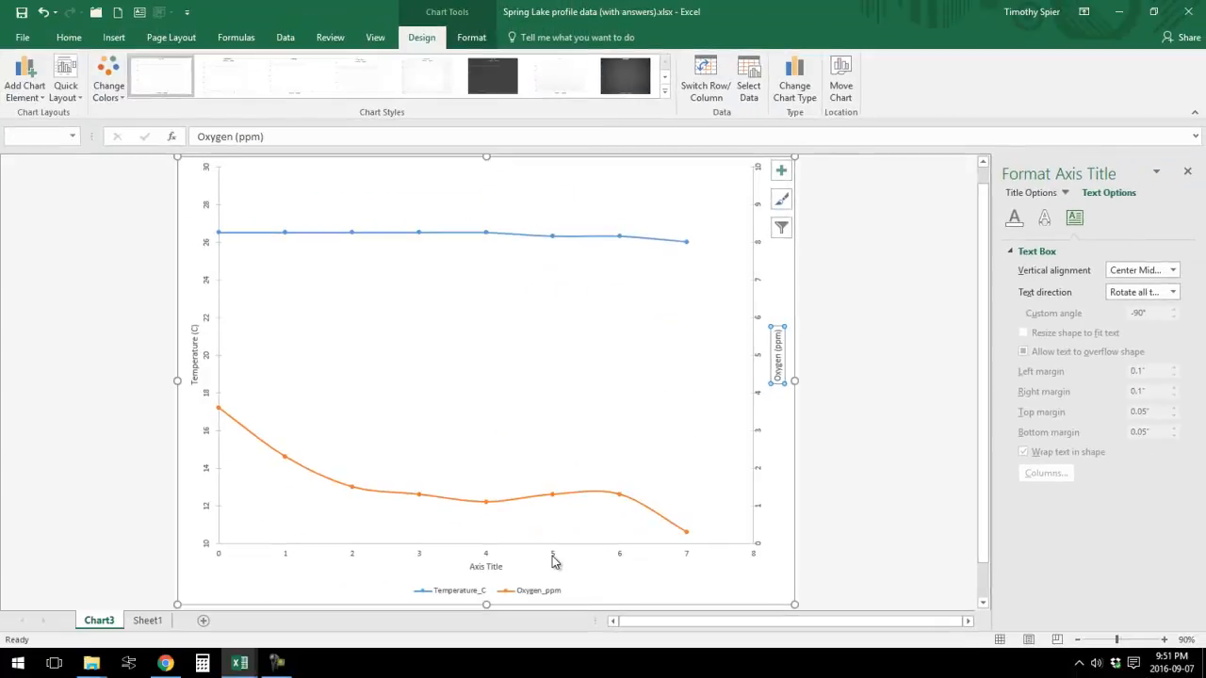
# Step: Set the maximum bound of the horizontal depth axis to 7
pyautogui.click(554, 558)
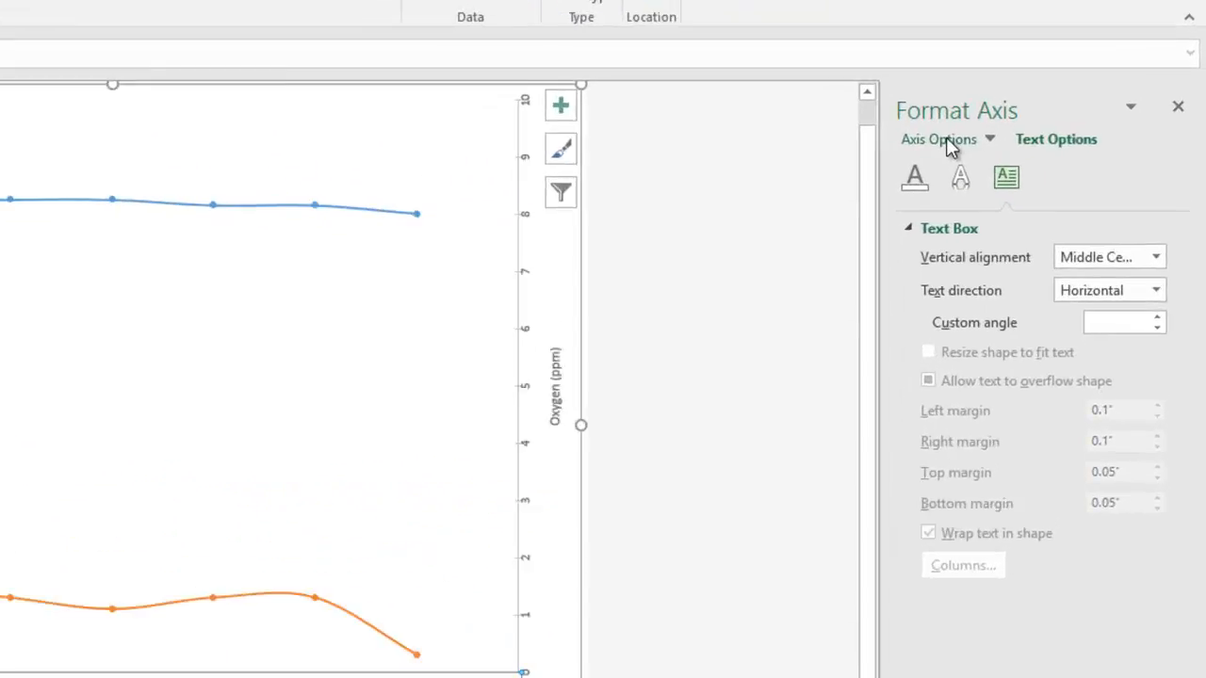
pyautogui.click(1034, 192)
pyautogui.moveTo(1040, 320); pyautogui.dragTo(999, 320)
pyautogui.write('7')
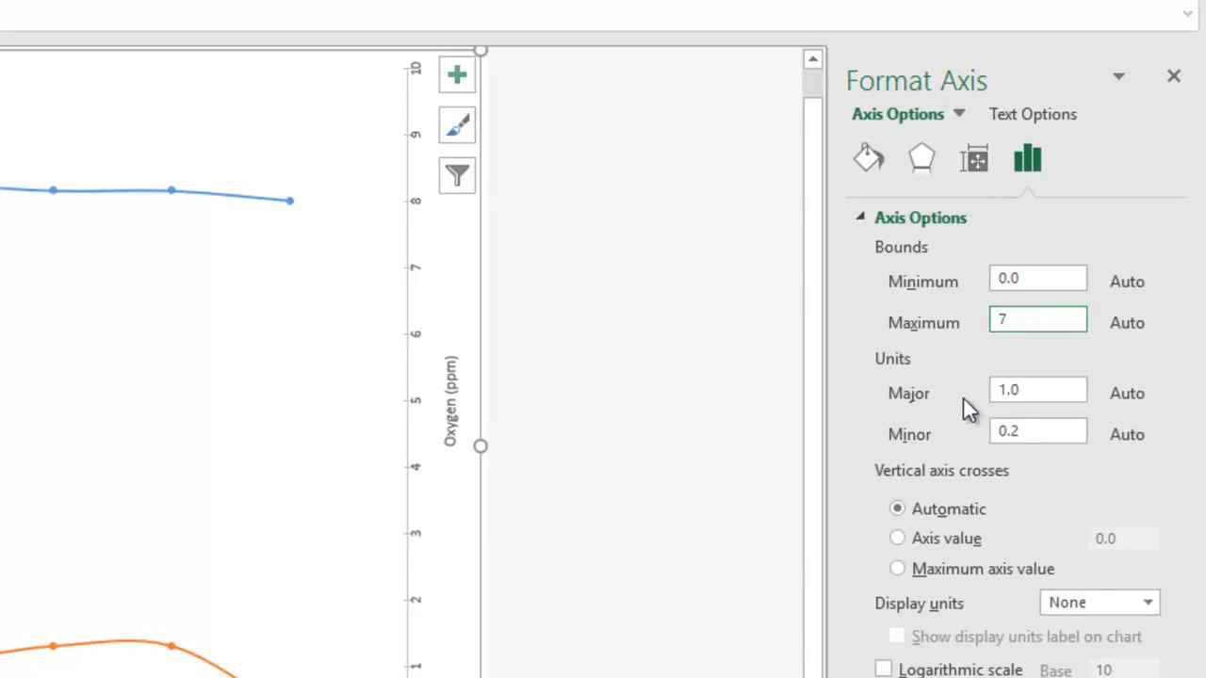
pyautogui.press('Return')
# Step: Set the major tick mark type of the horizontal depth axis to Cross
pyautogui.click(921, 457)
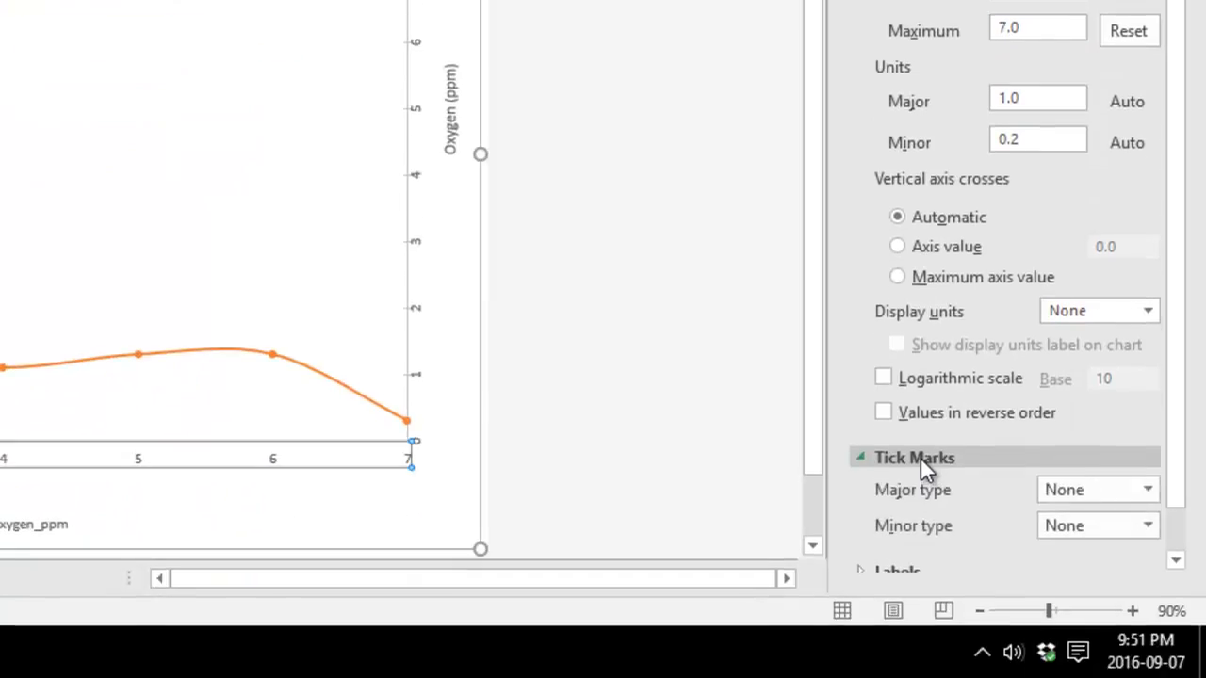
pyautogui.click(1094, 496)
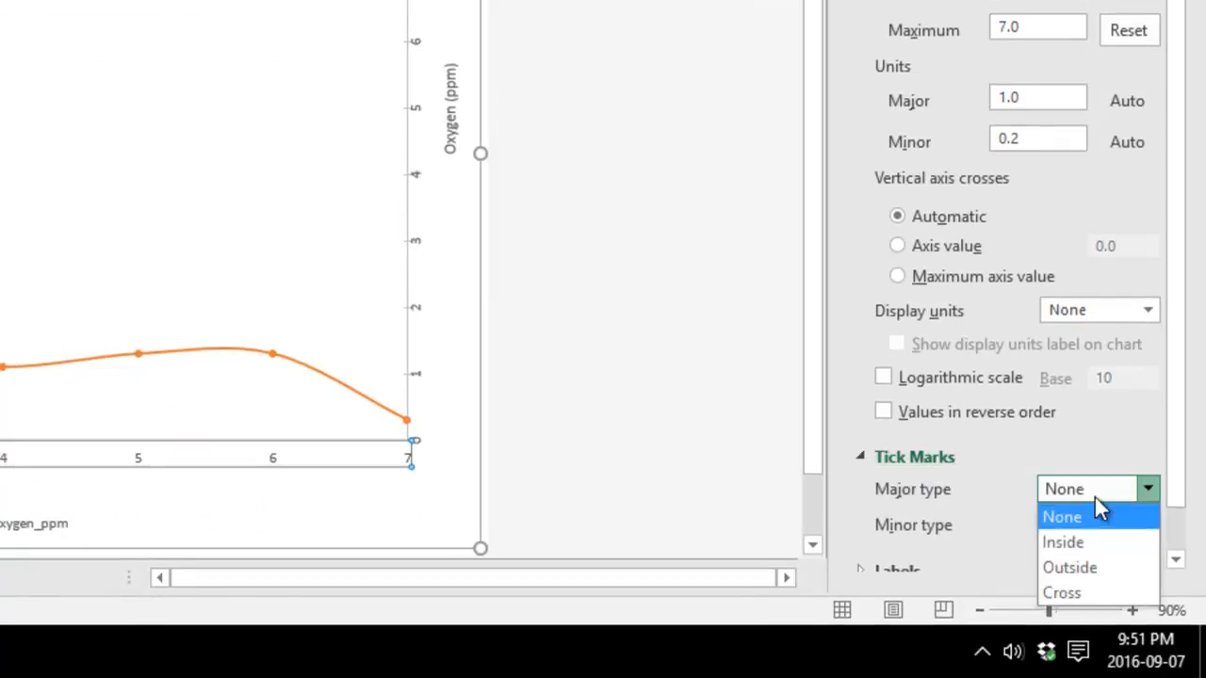
pyautogui.click(1076, 591)
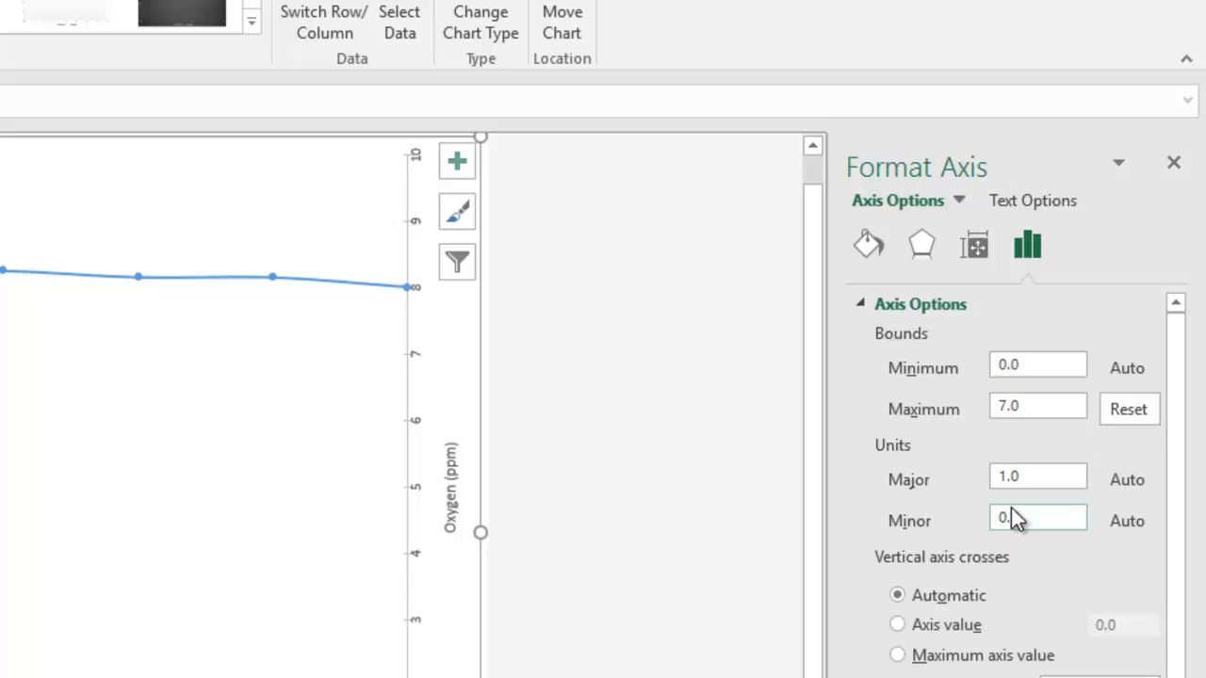
# Step: Rotate all label text on the horizontal depth axis by 270°
pyautogui.click(1006, 195)
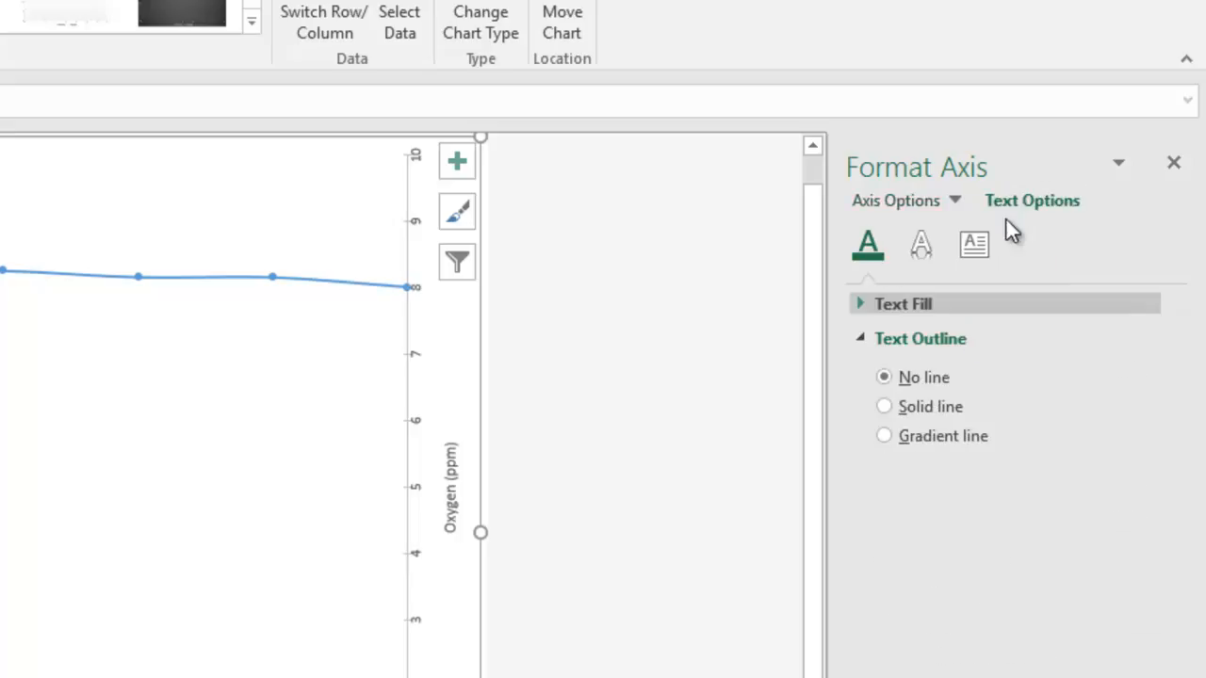
pyautogui.click(981, 249)
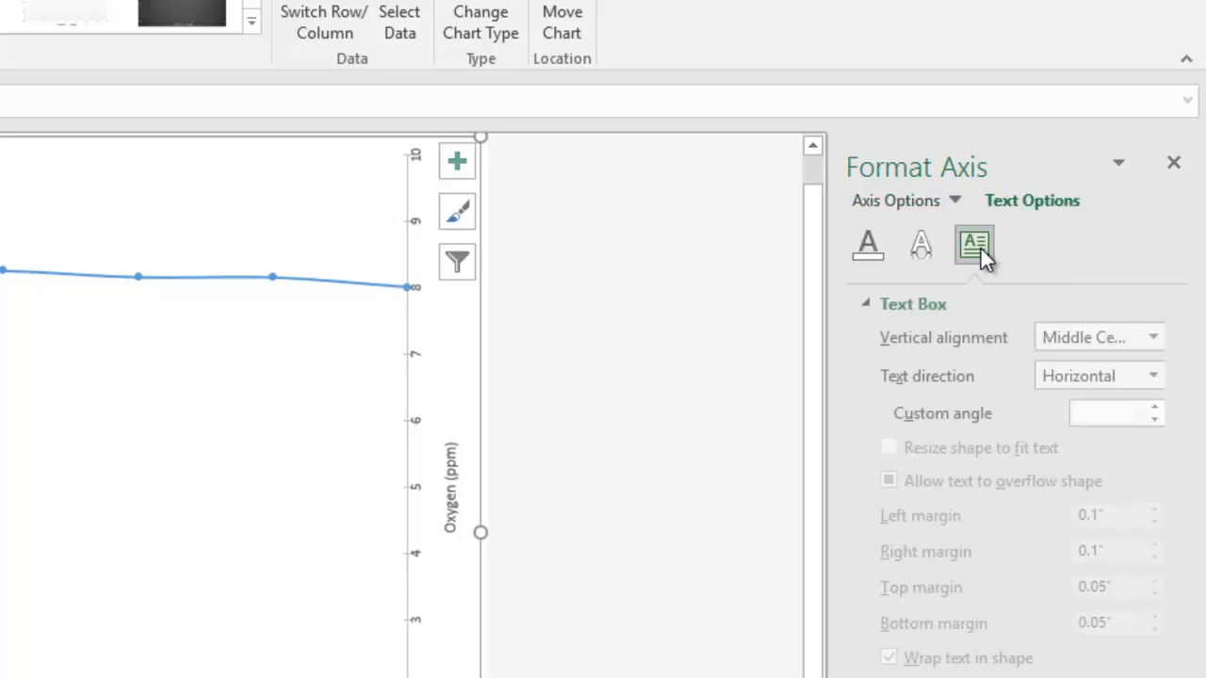
pyautogui.click(1051, 381)
pyautogui.click(1107, 602)
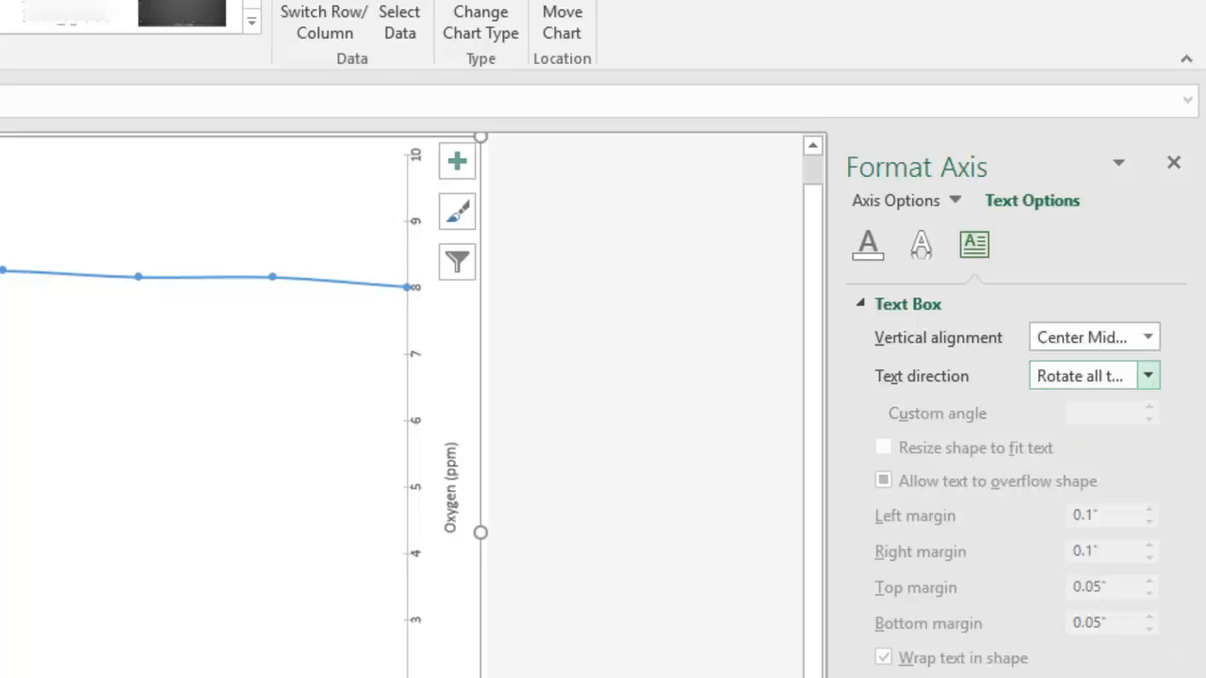
# Step: Title the horizontal axis "Depth (m)" and rotate the title's text by 270°
pyautogui.click(450, 487)
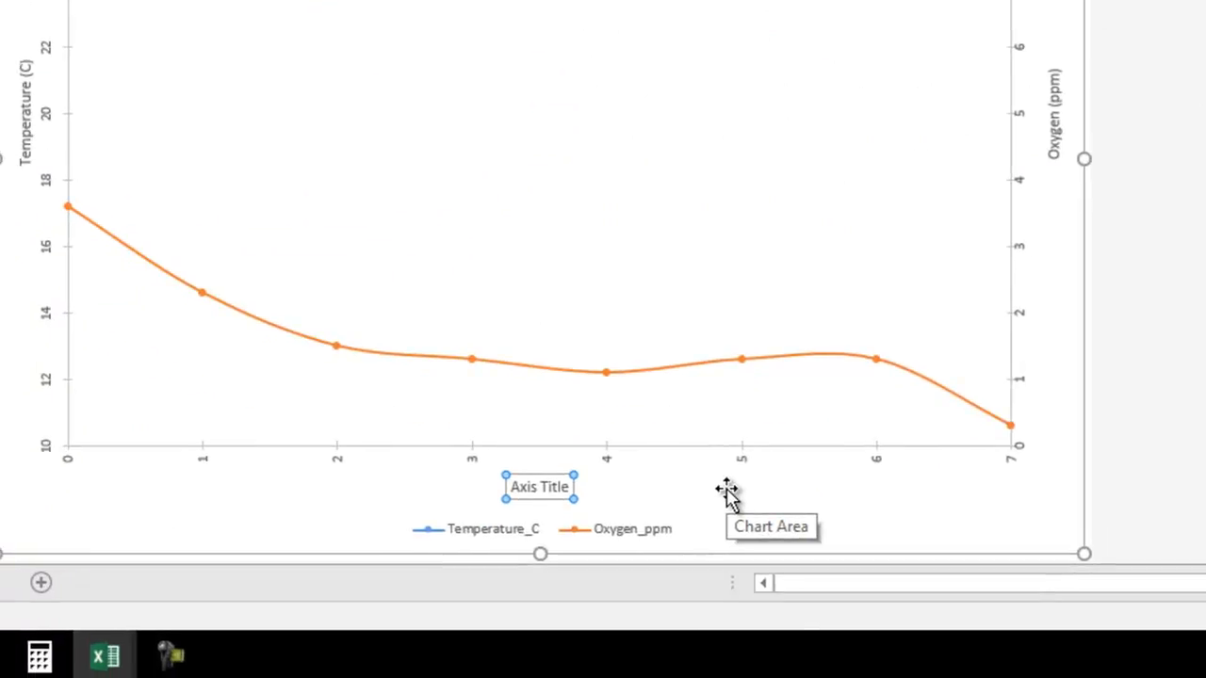
pyautogui.press('Return')
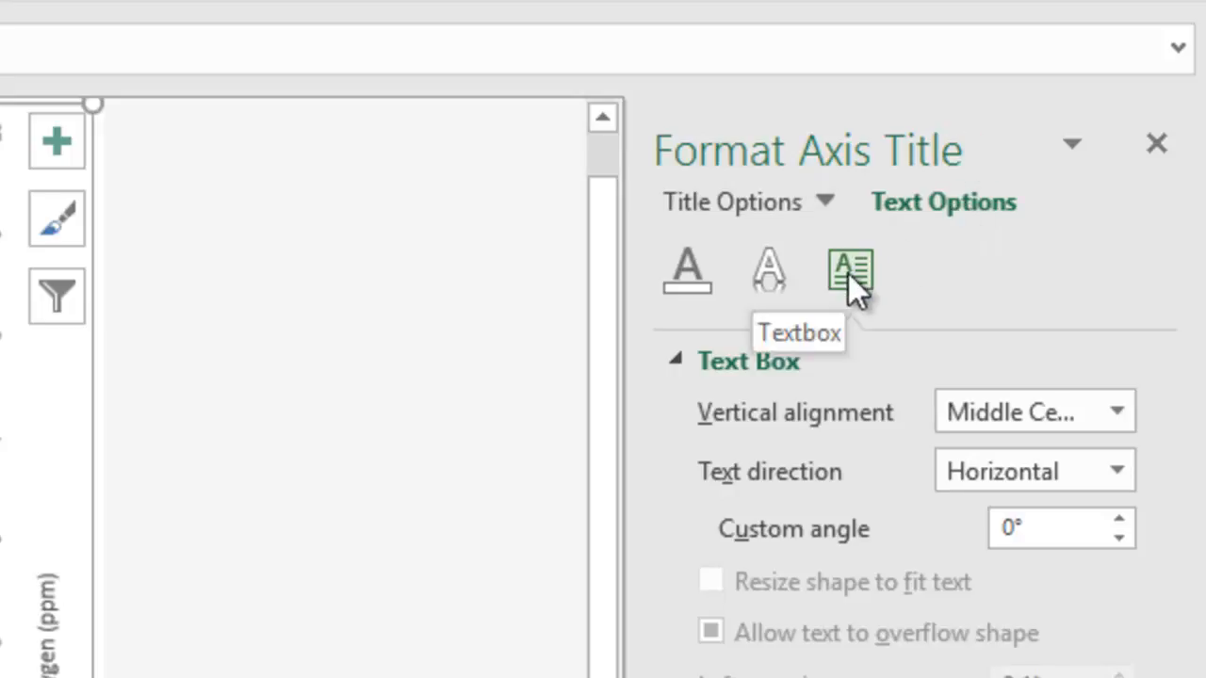
pyautogui.click(1002, 472)
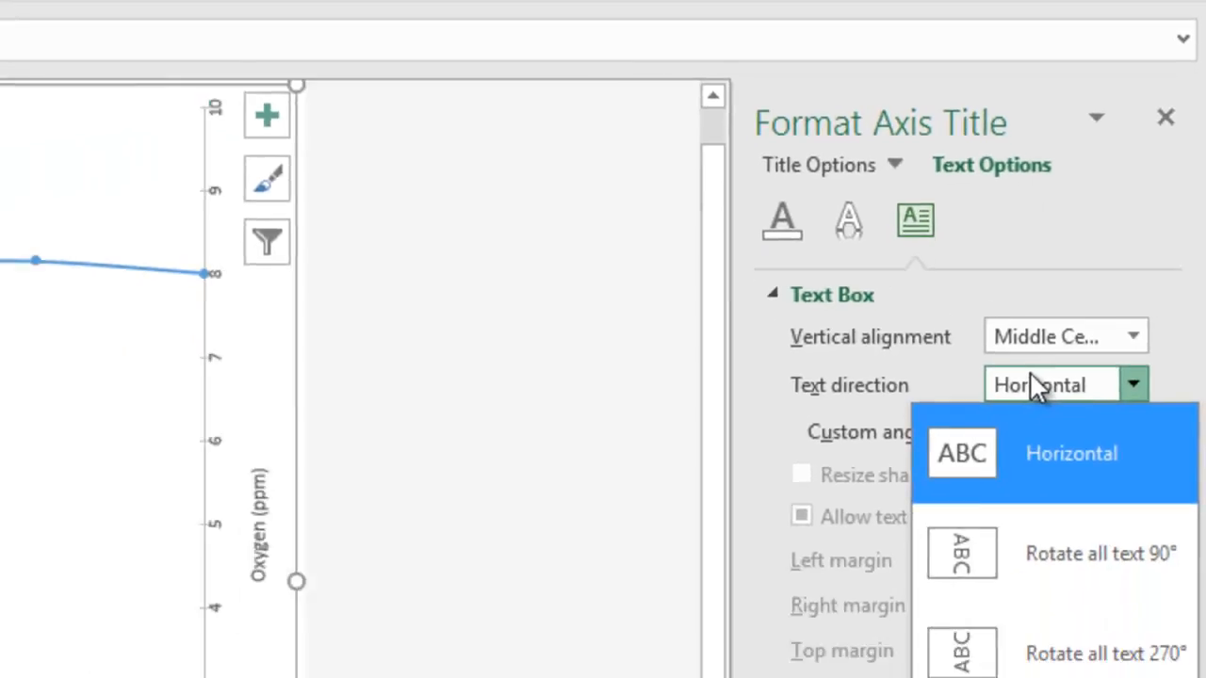
pyautogui.click(1108, 528)
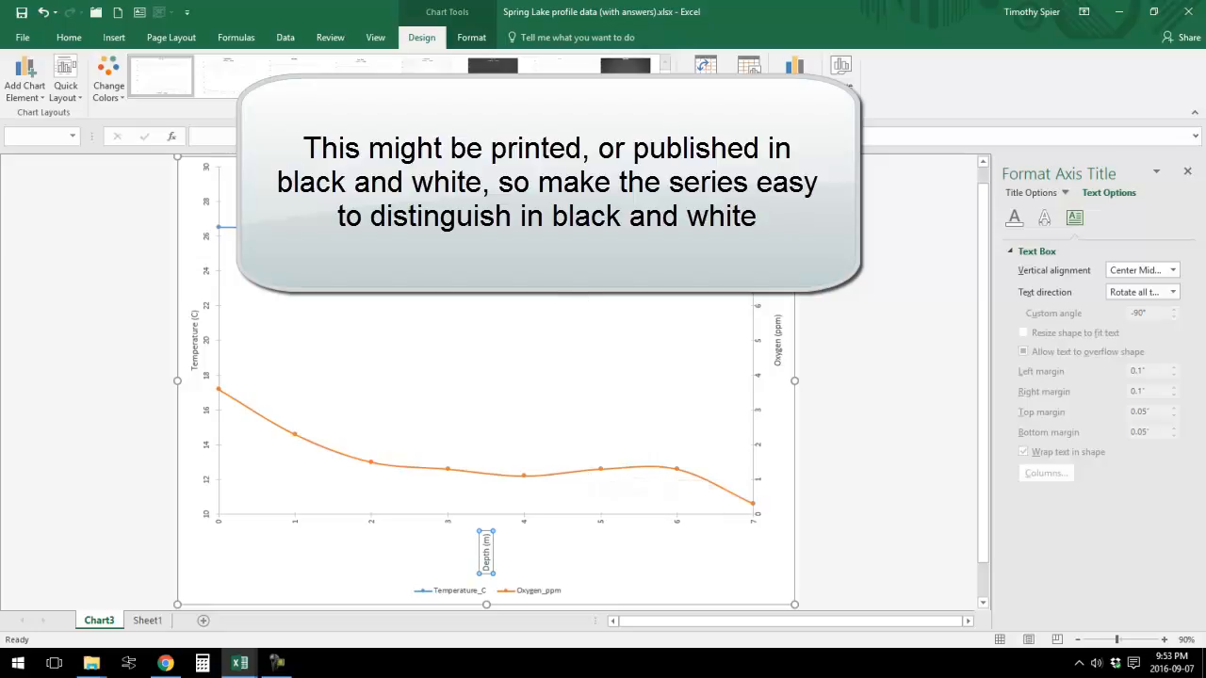
# Step: Change the line of the Oxygen_ppm series to a dashed line
pyautogui.moveTo(564, 480)
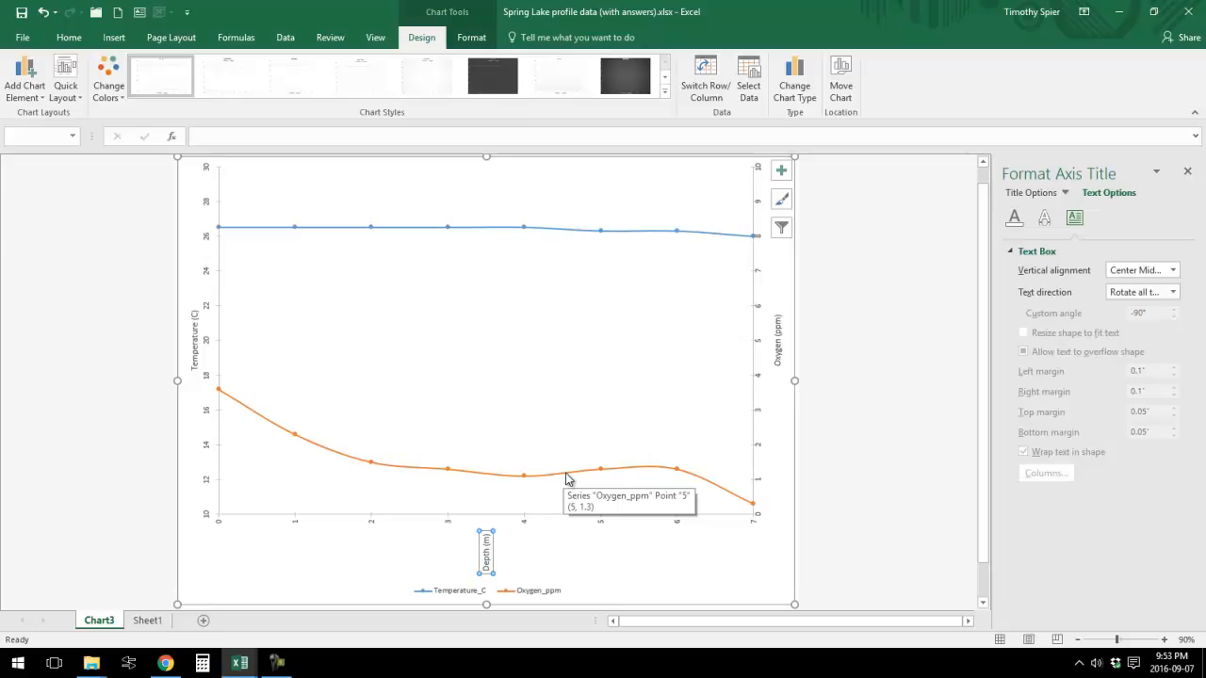
pyautogui.click(568, 479)
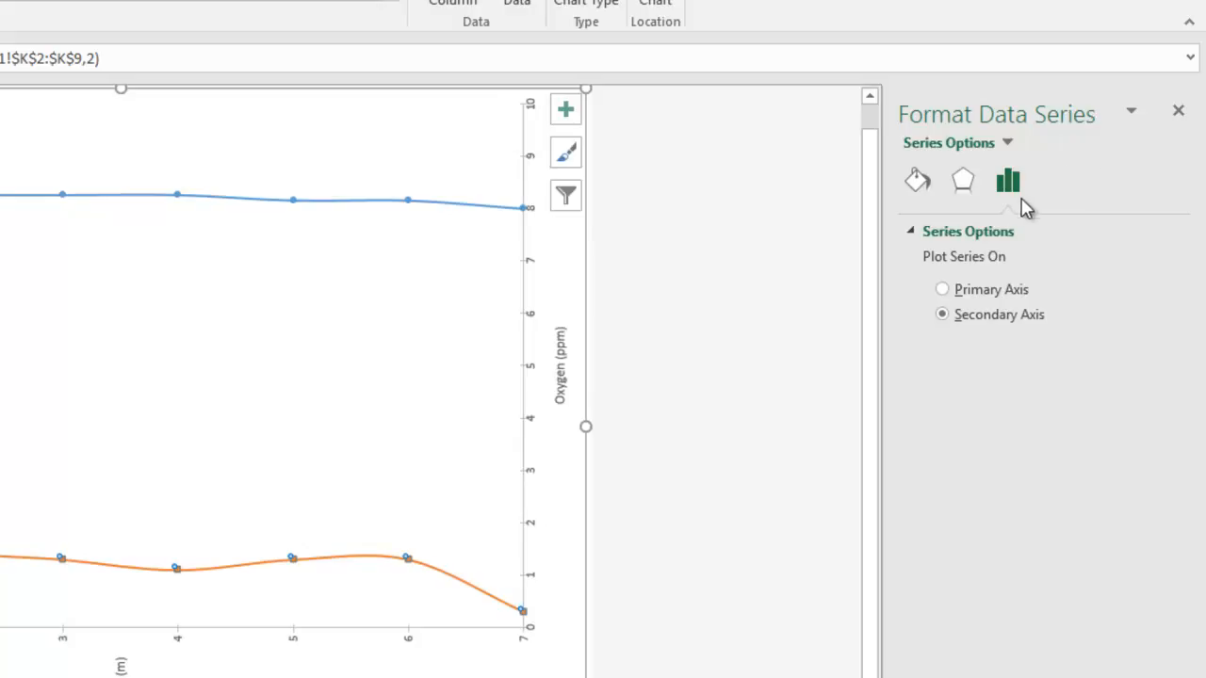
pyautogui.click(919, 186)
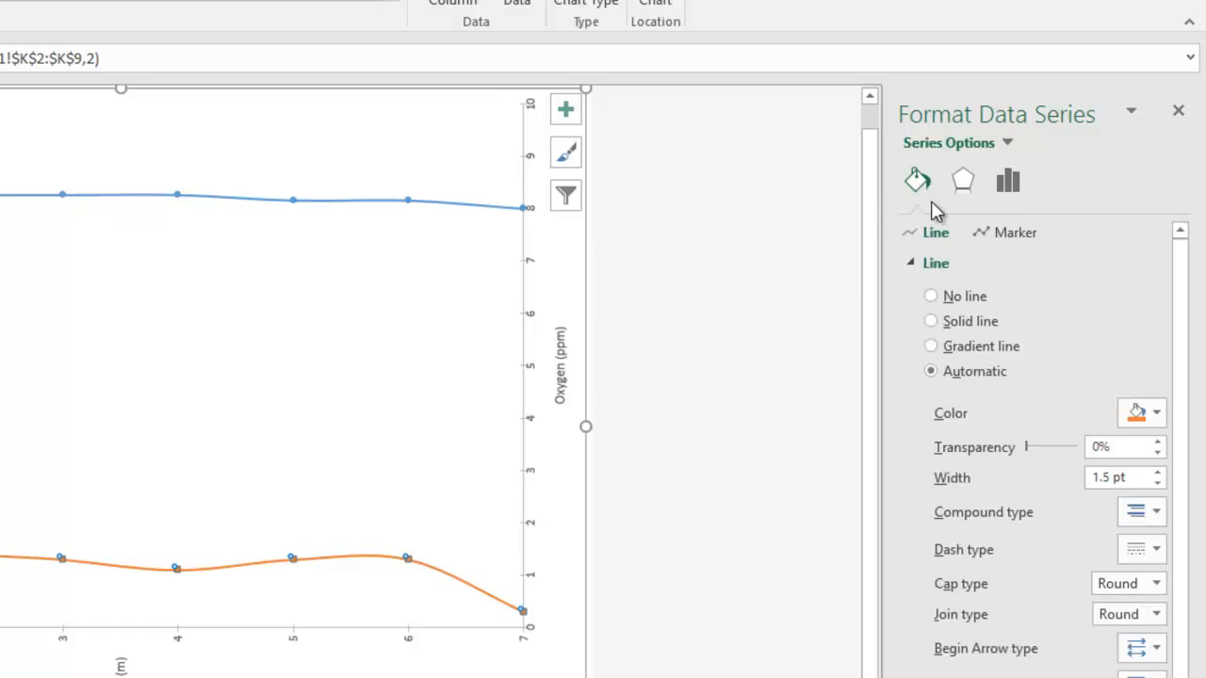
pyautogui.click(984, 346)
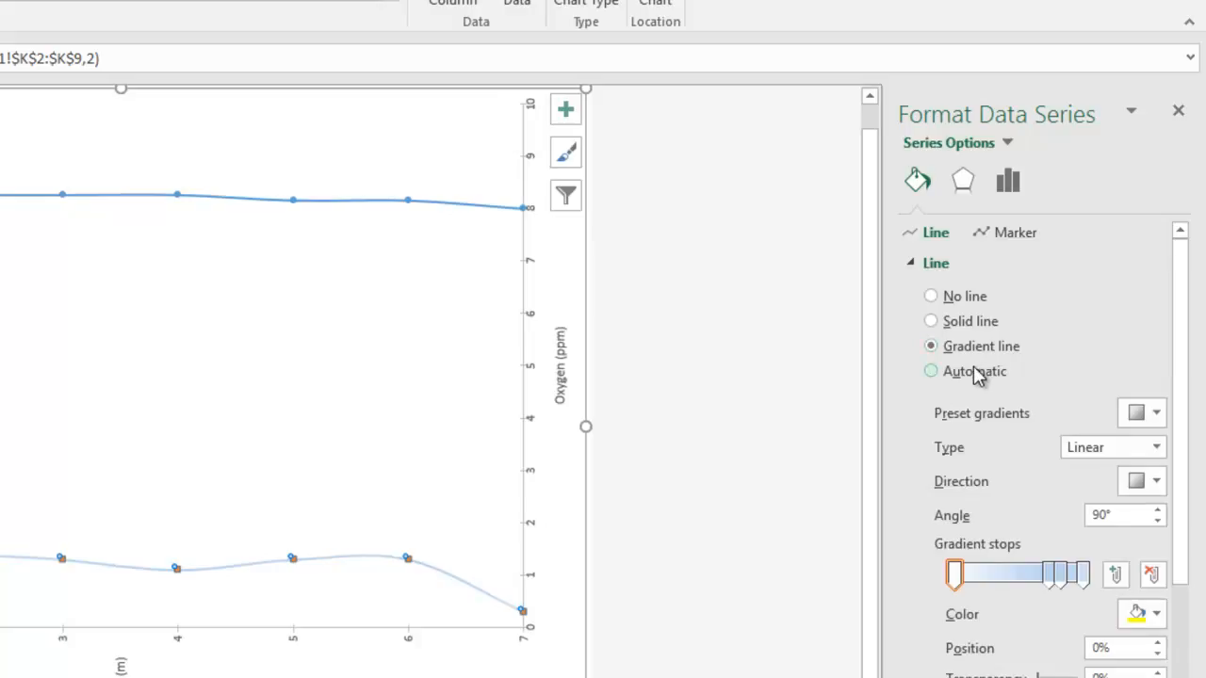
pyautogui.click(976, 376)
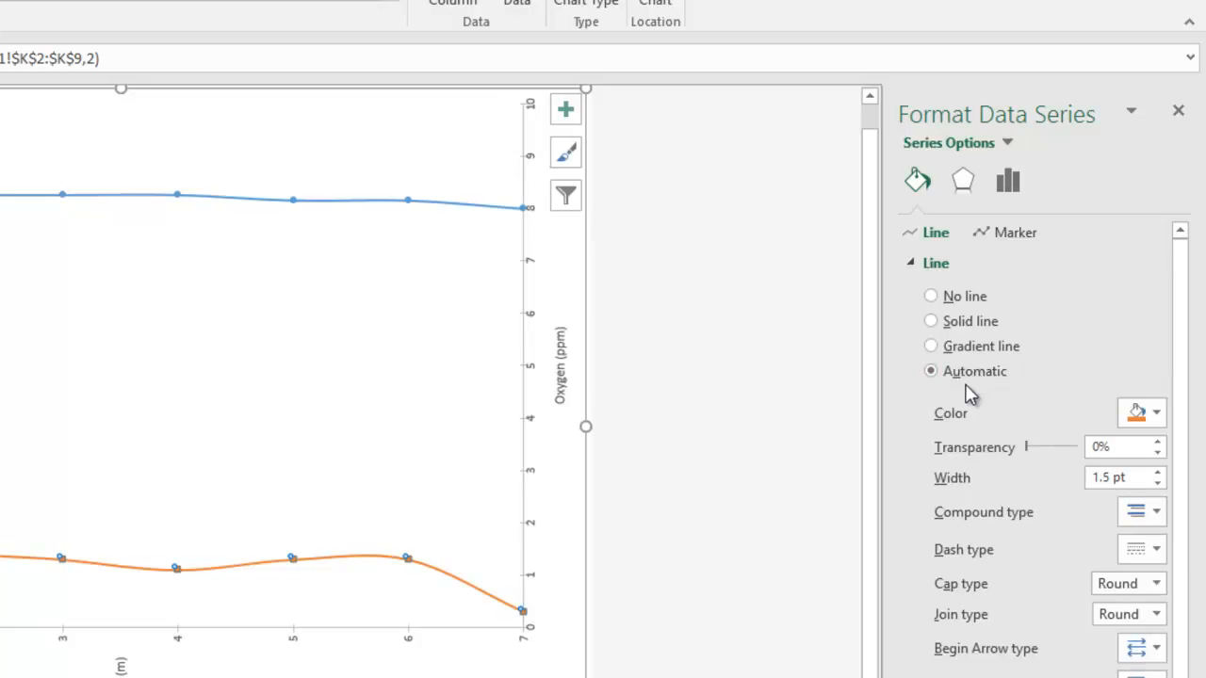
pyautogui.click(1158, 555)
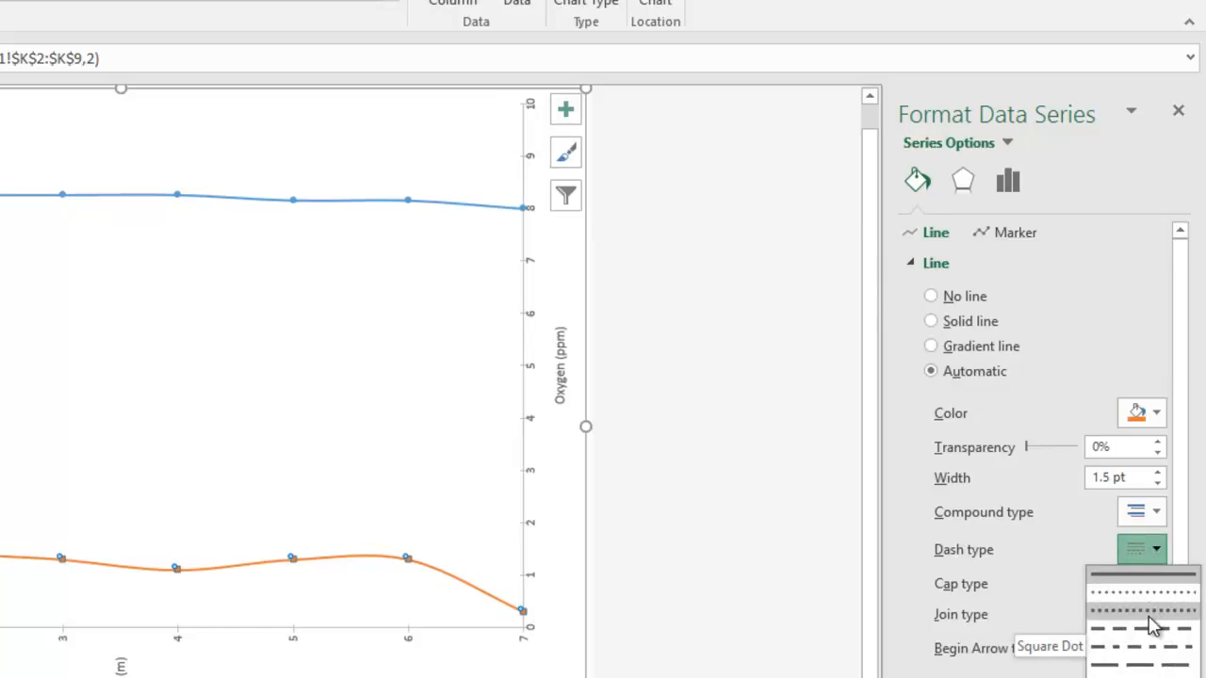
pyautogui.click(1151, 628)
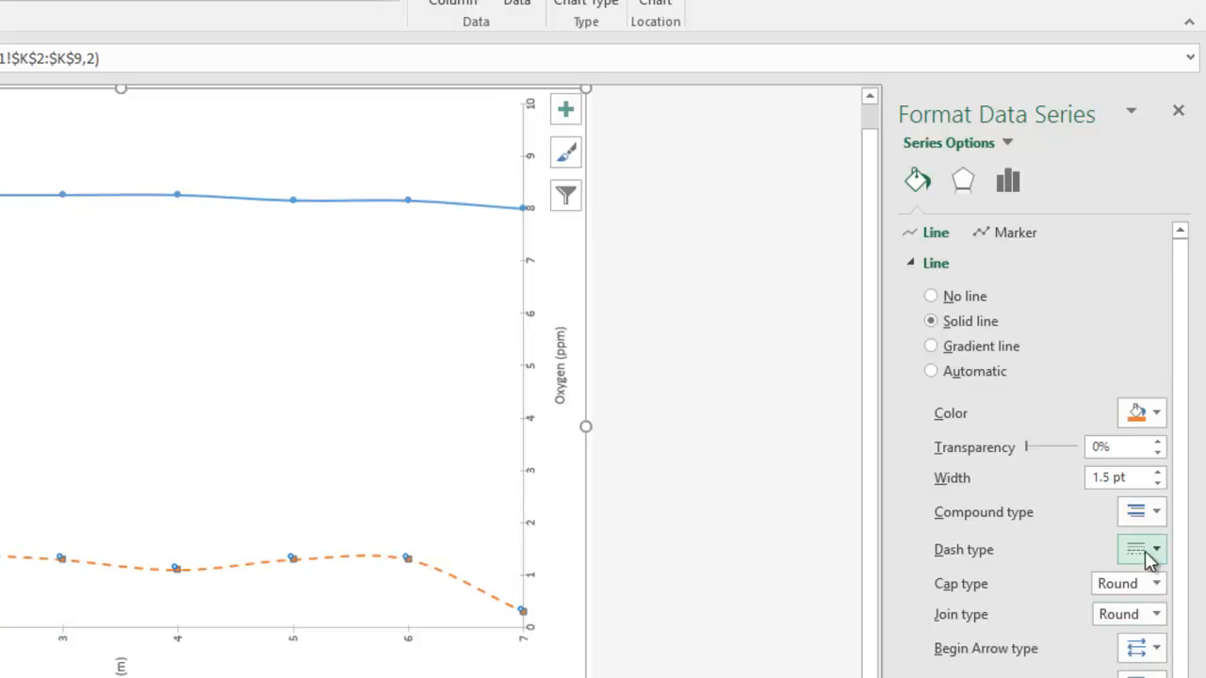
# Step: Set the line color of the dashed oxygen series to black
pyautogui.click(1158, 415)
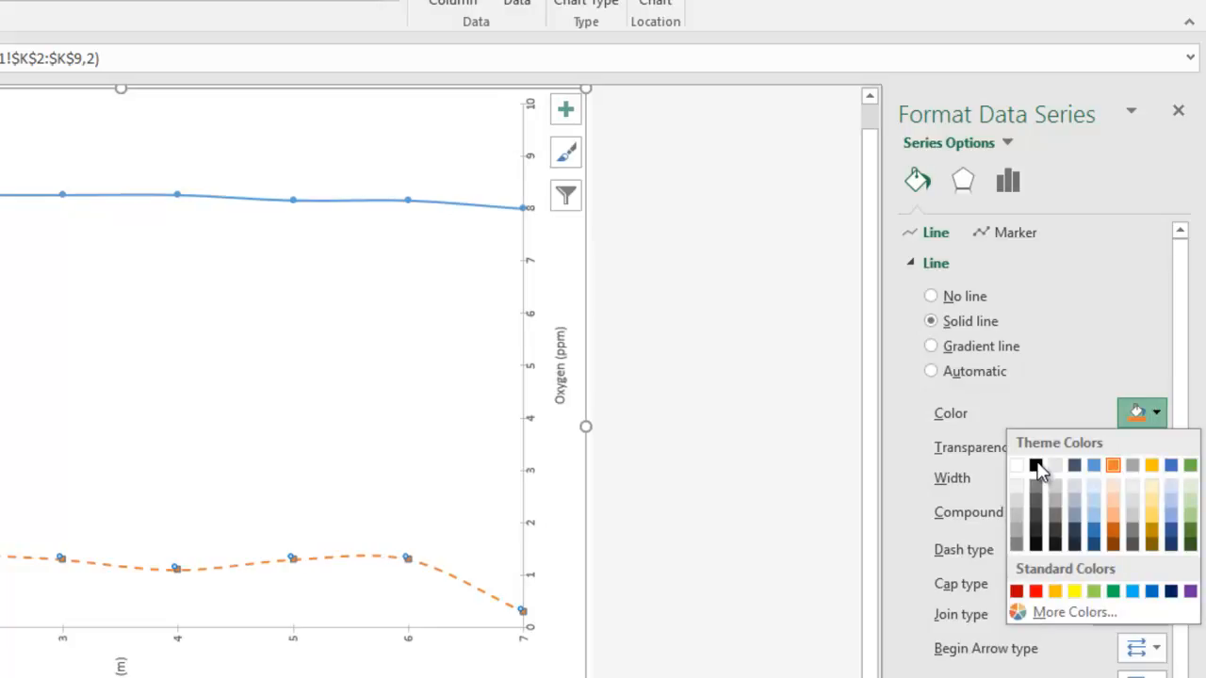
pyautogui.click(1054, 407)
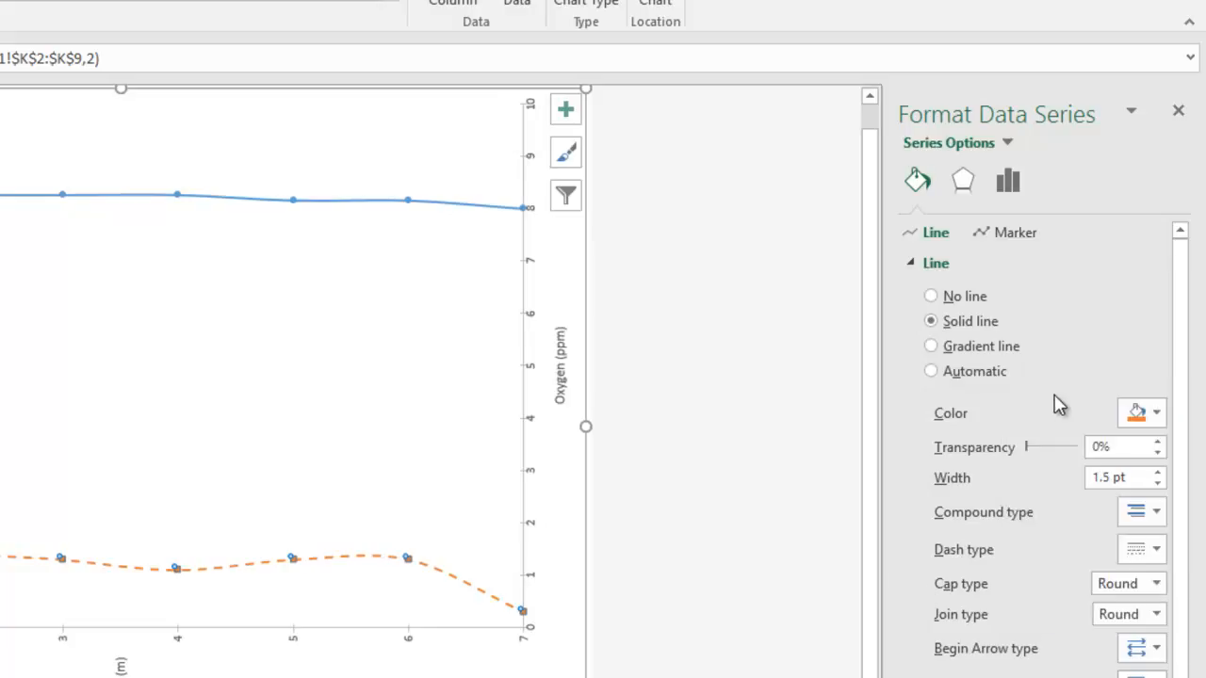
pyautogui.click(1146, 414)
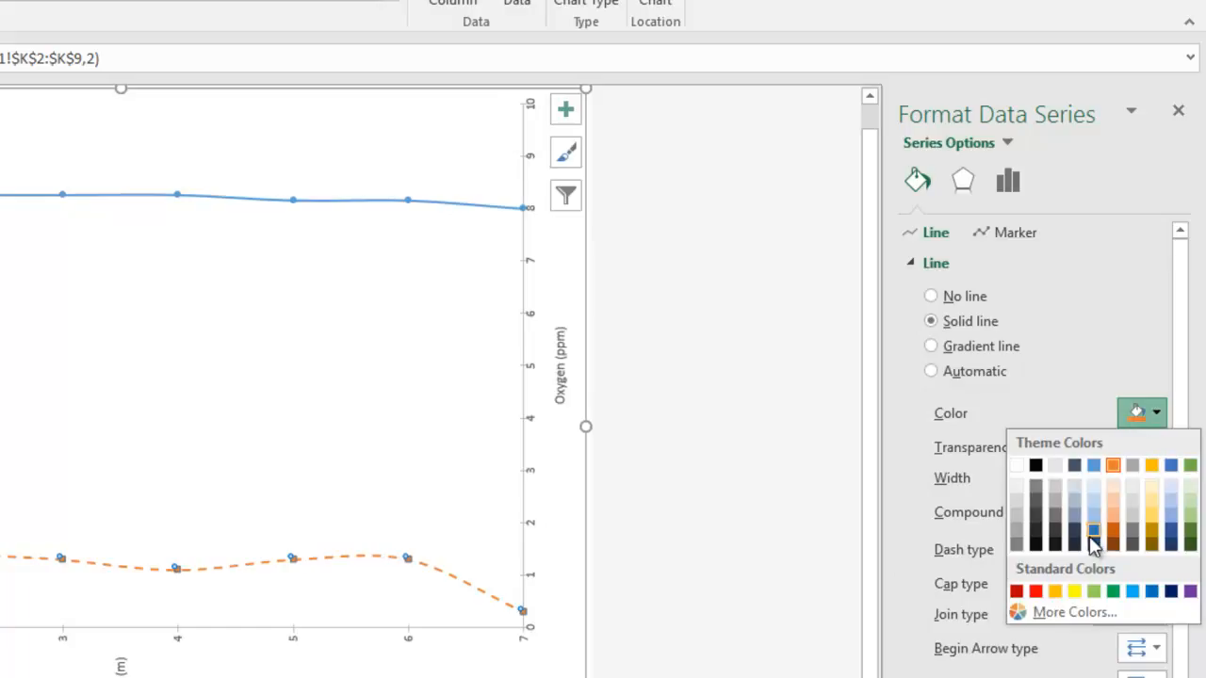
pyautogui.click(1038, 545)
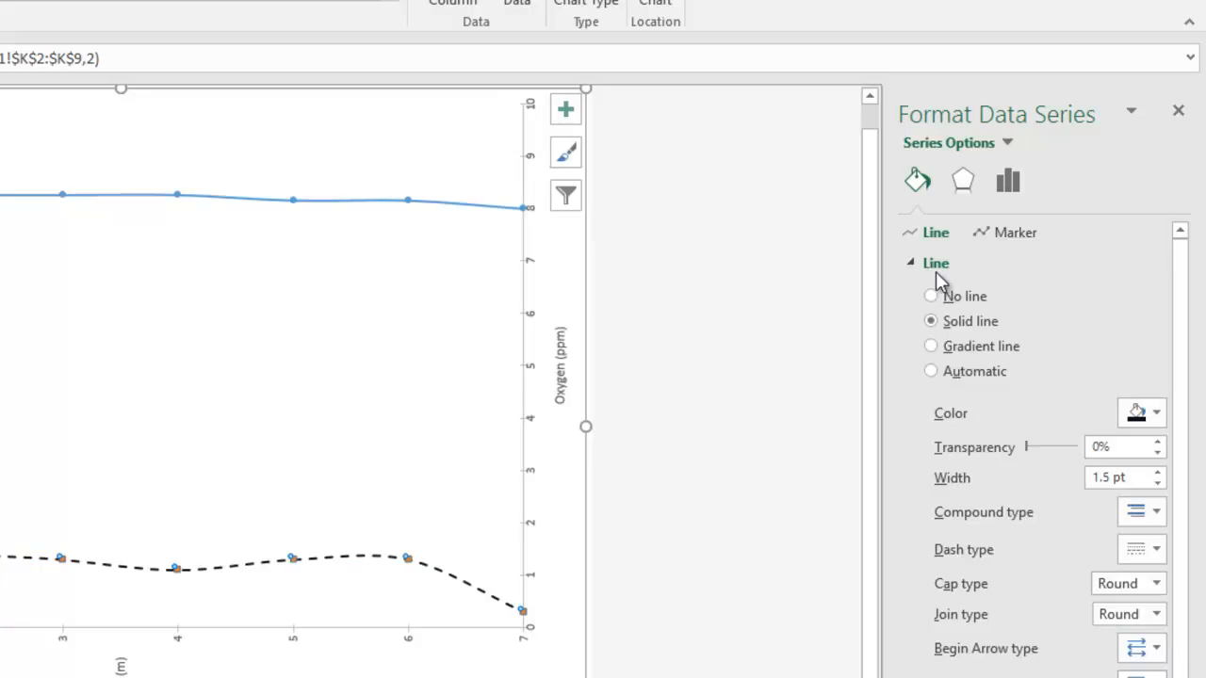
# Step: Set the oxygen series markers to no fill with a solid line border
pyautogui.click(996, 232)
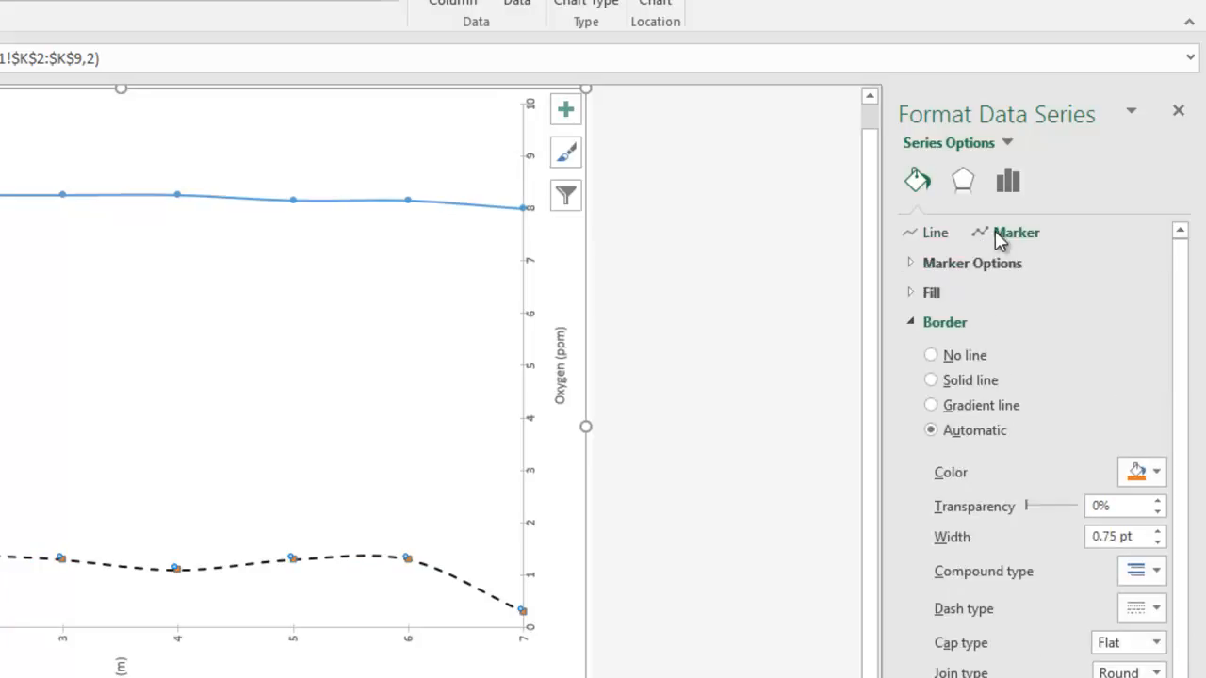
pyautogui.click(914, 292)
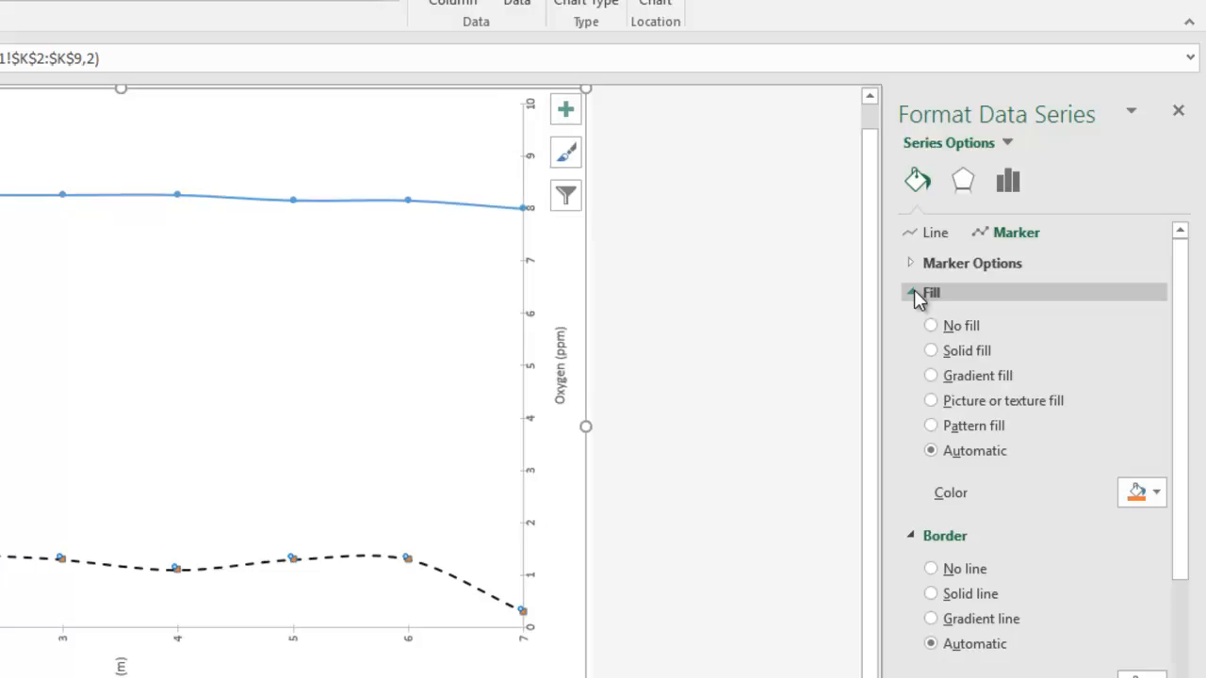
pyautogui.click(931, 326)
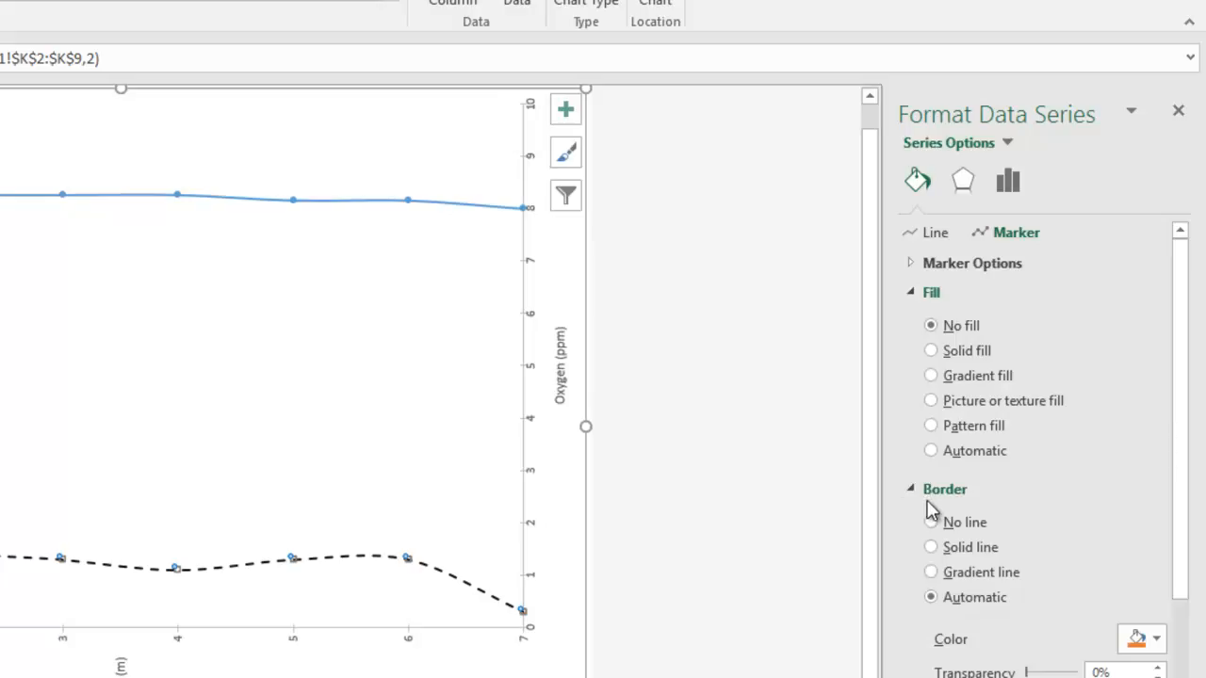
pyautogui.click(963, 546)
pyautogui.click(305, 455)
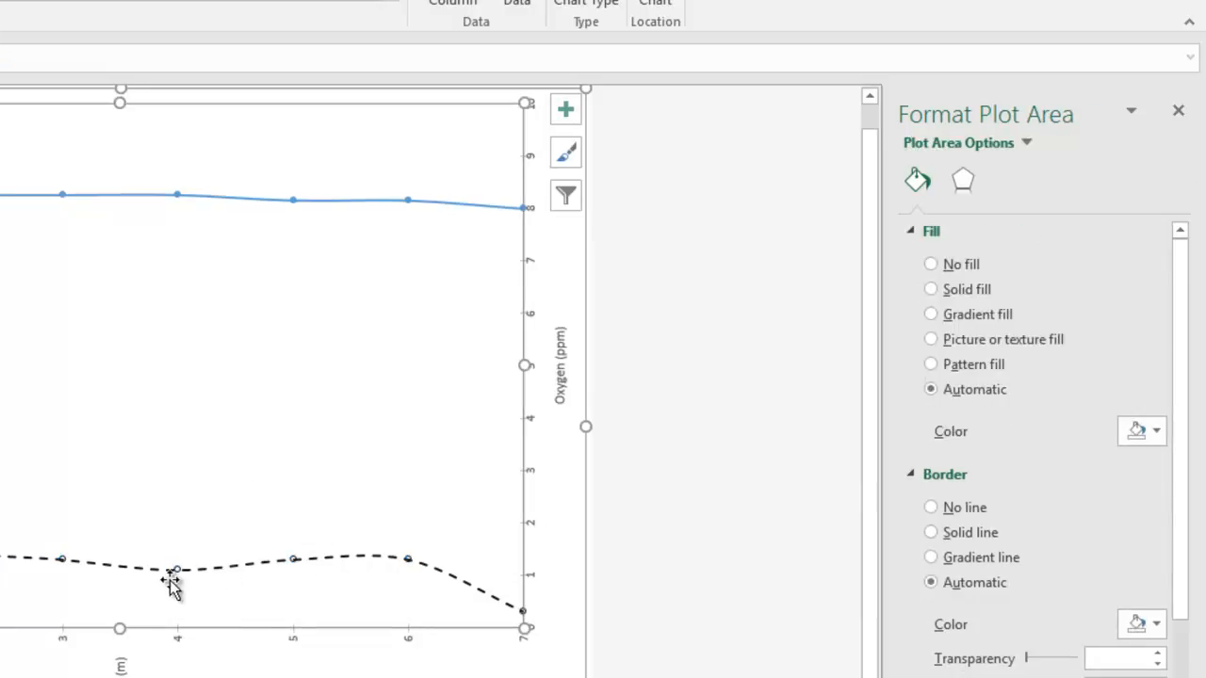
pyautogui.moveTo(180, 572)
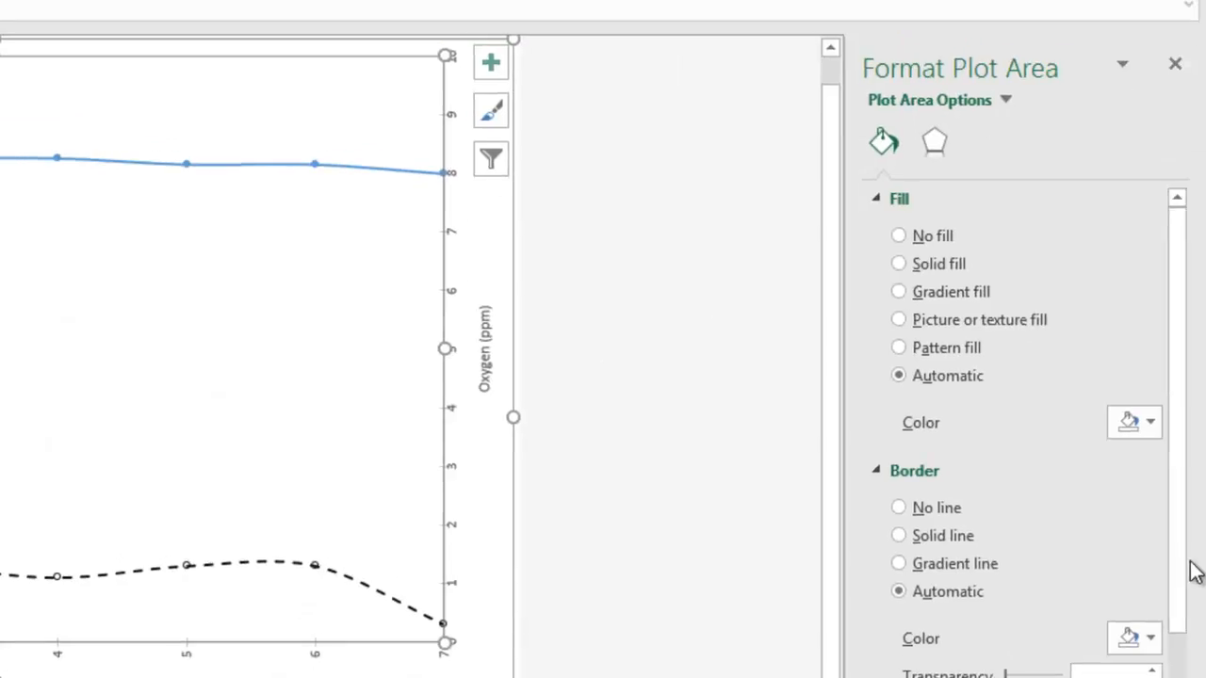
pyautogui.moveTo(1182, 576); pyautogui.dragTo(1184, 677)
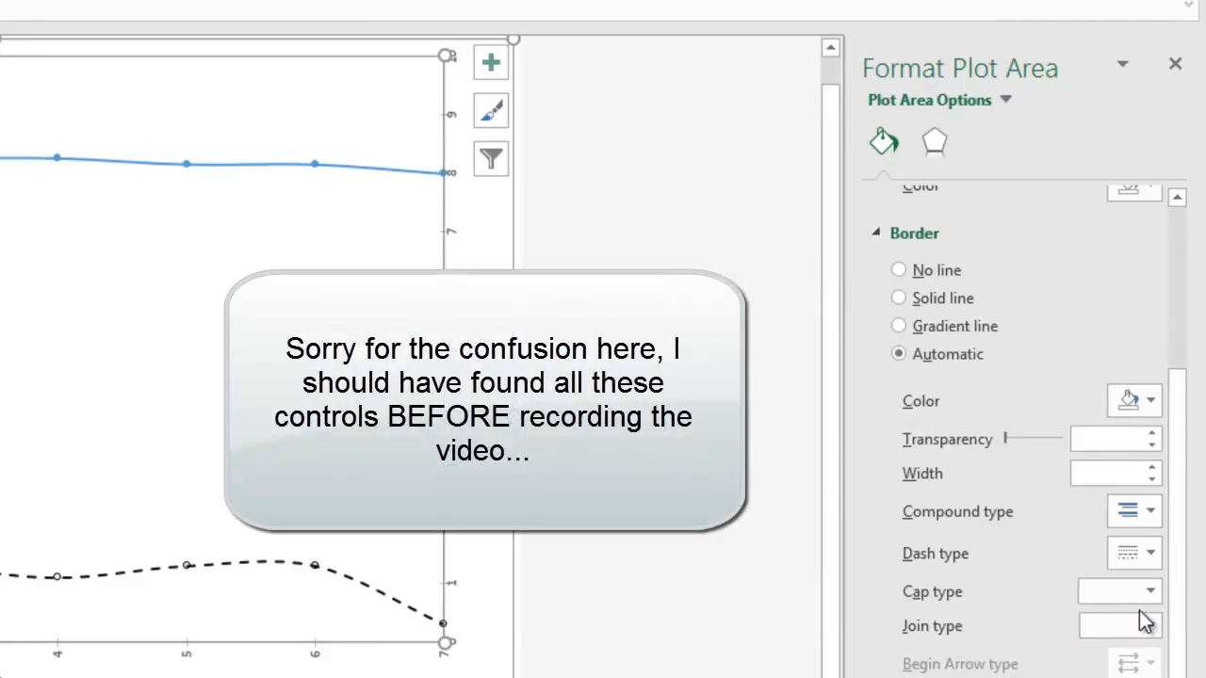
pyautogui.moveTo(1185, 607); pyautogui.dragTo(1193, 429)
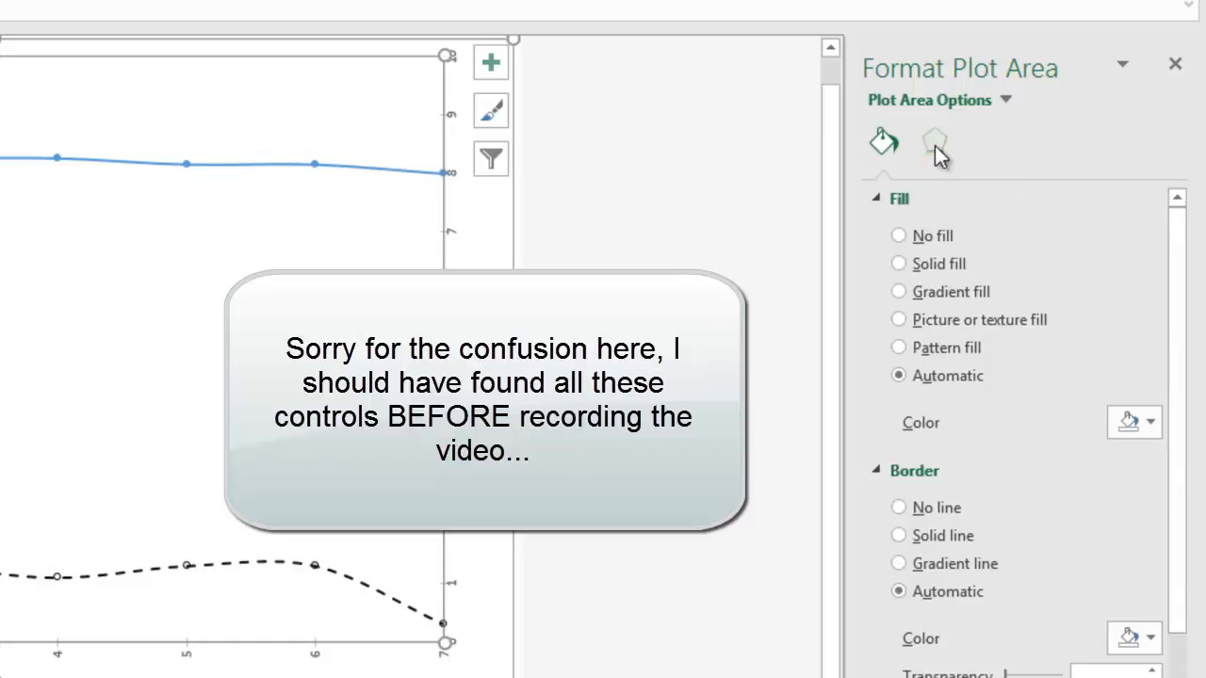
pyautogui.click(935, 145)
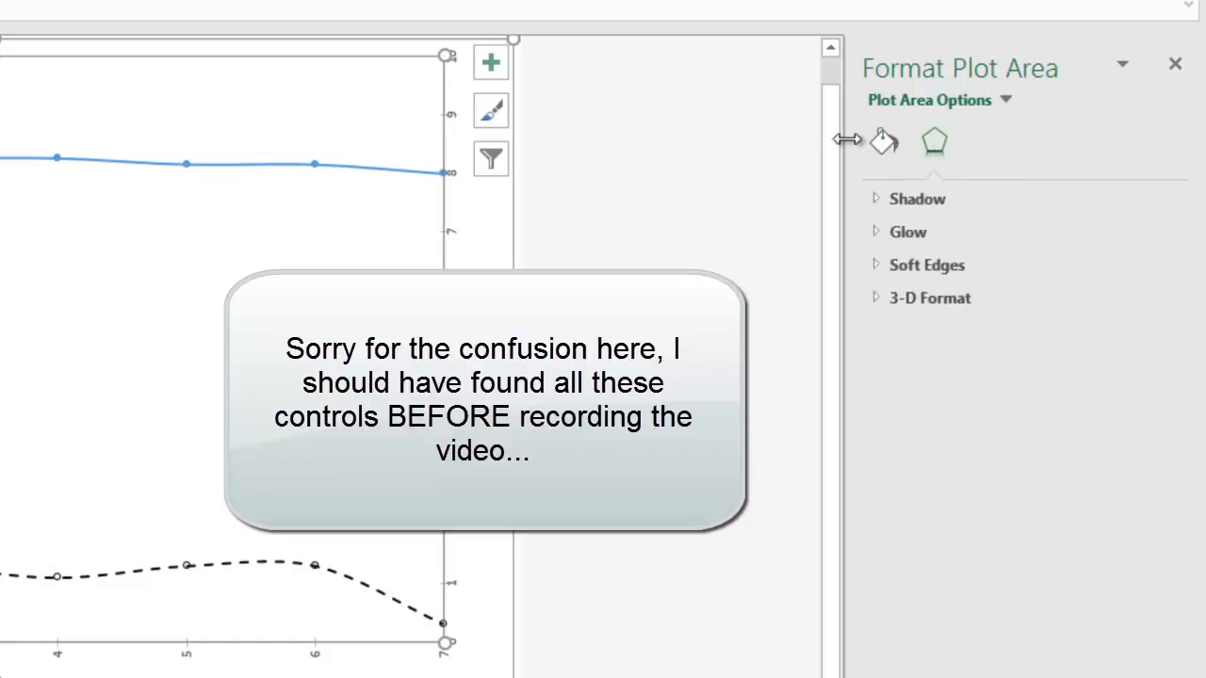
# Step: Set the border width of the oxygen series markers to 2 pt
pyautogui.click(23, 579)
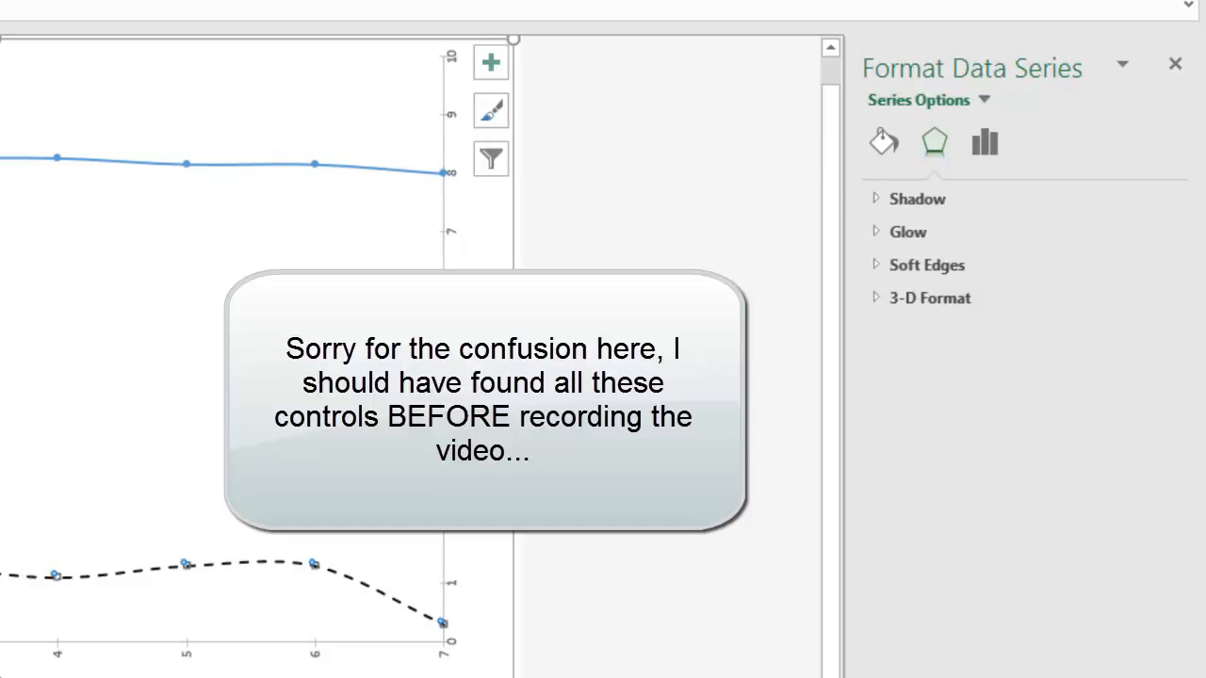
pyautogui.click(883, 144)
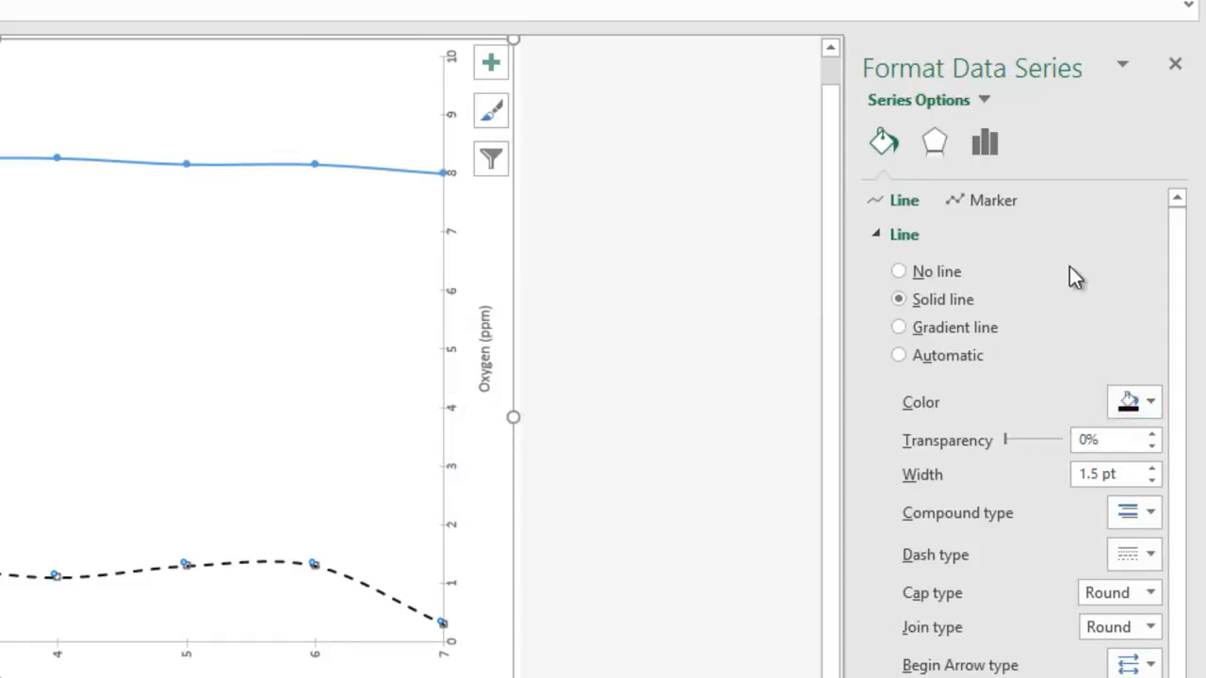
pyautogui.click(1002, 208)
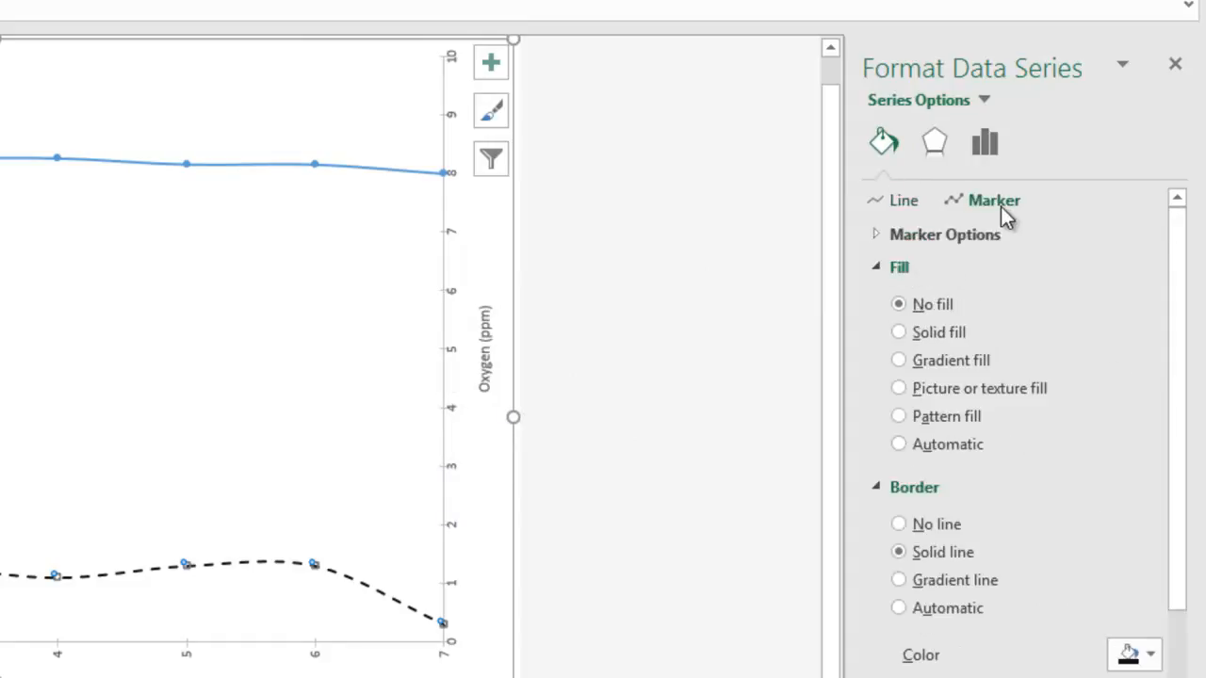
pyautogui.click(877, 268)
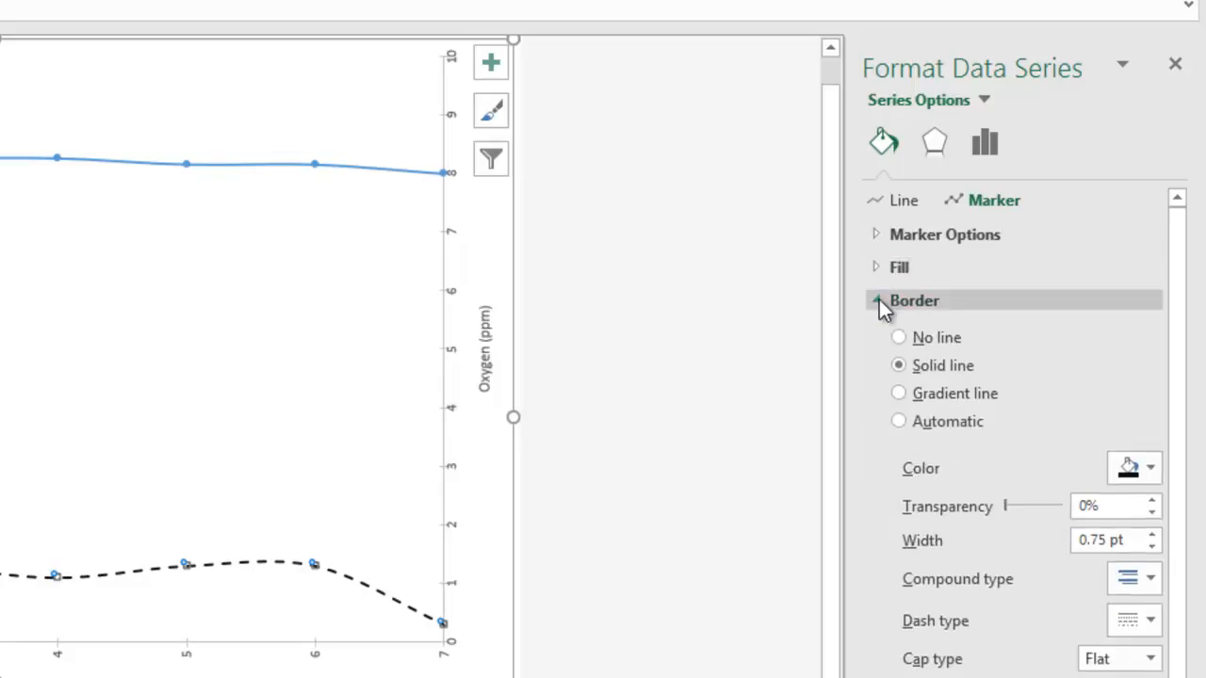
pyautogui.click(1153, 533)
pyautogui.click(1153, 534)
pyautogui.click(1154, 533)
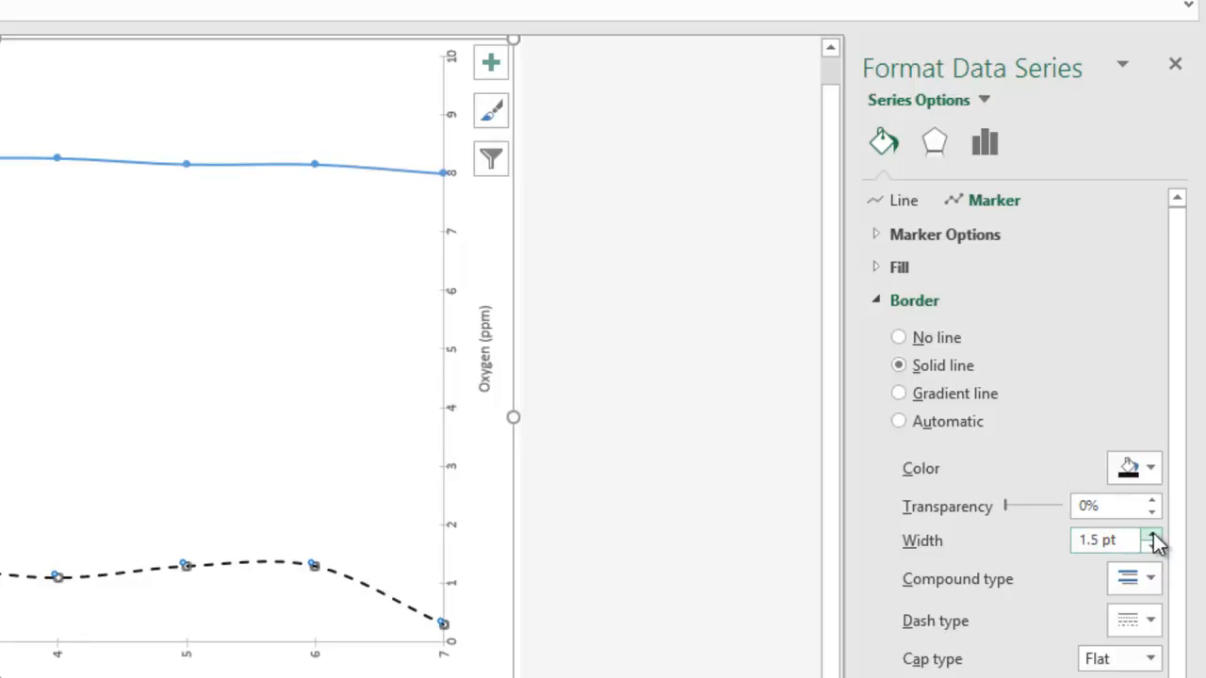
pyautogui.click(1153, 533)
pyautogui.click(1154, 533)
pyautogui.click(315, 425)
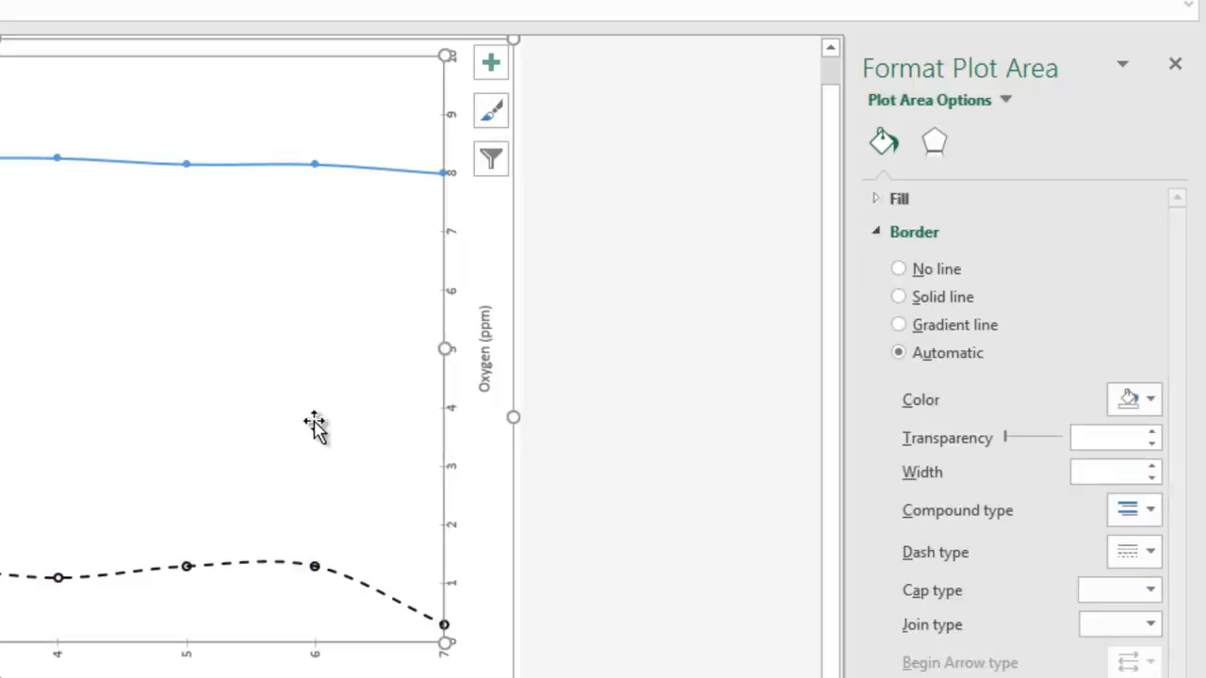
# Step: Increase the marker border width of the oxygen series to 8 pt
pyautogui.click(308, 569)
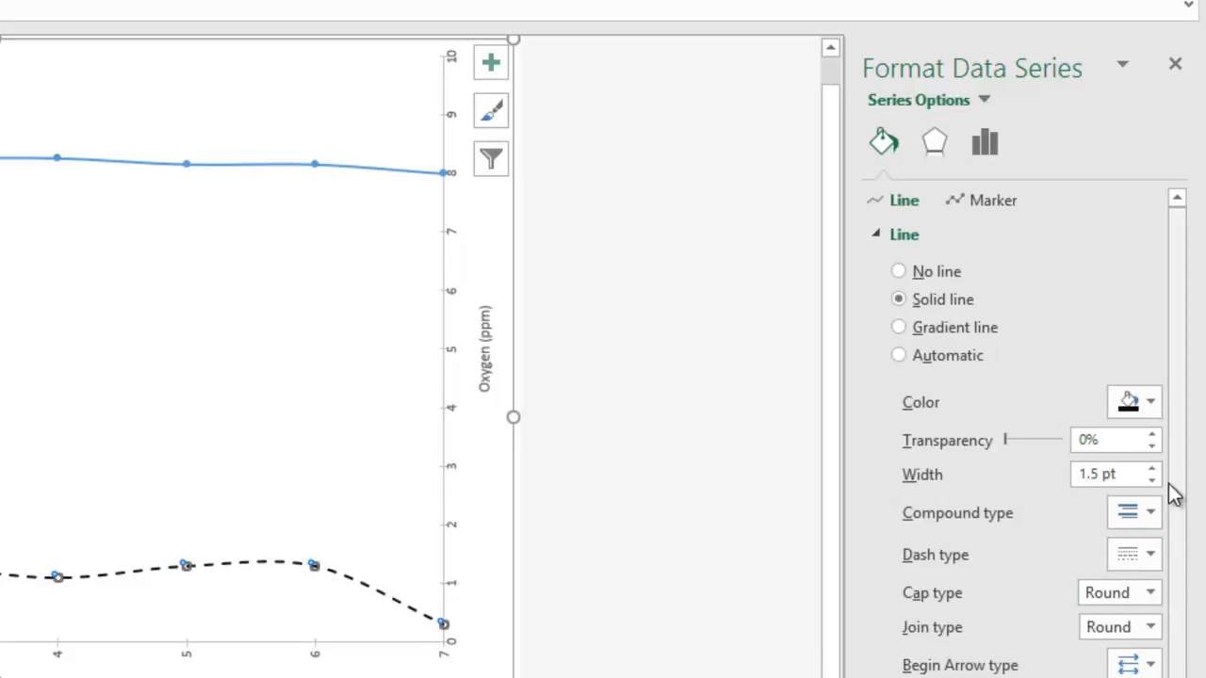
pyautogui.scroll(-1, 1174, 509)
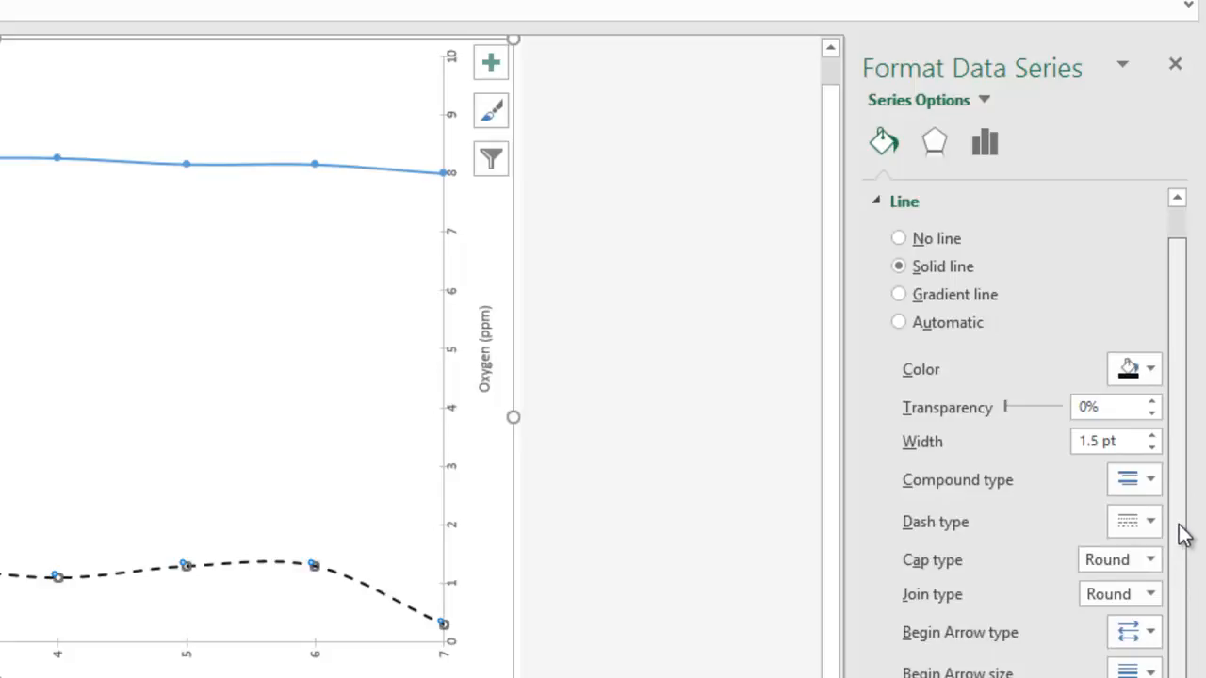
pyautogui.scroll(1, 1184, 471)
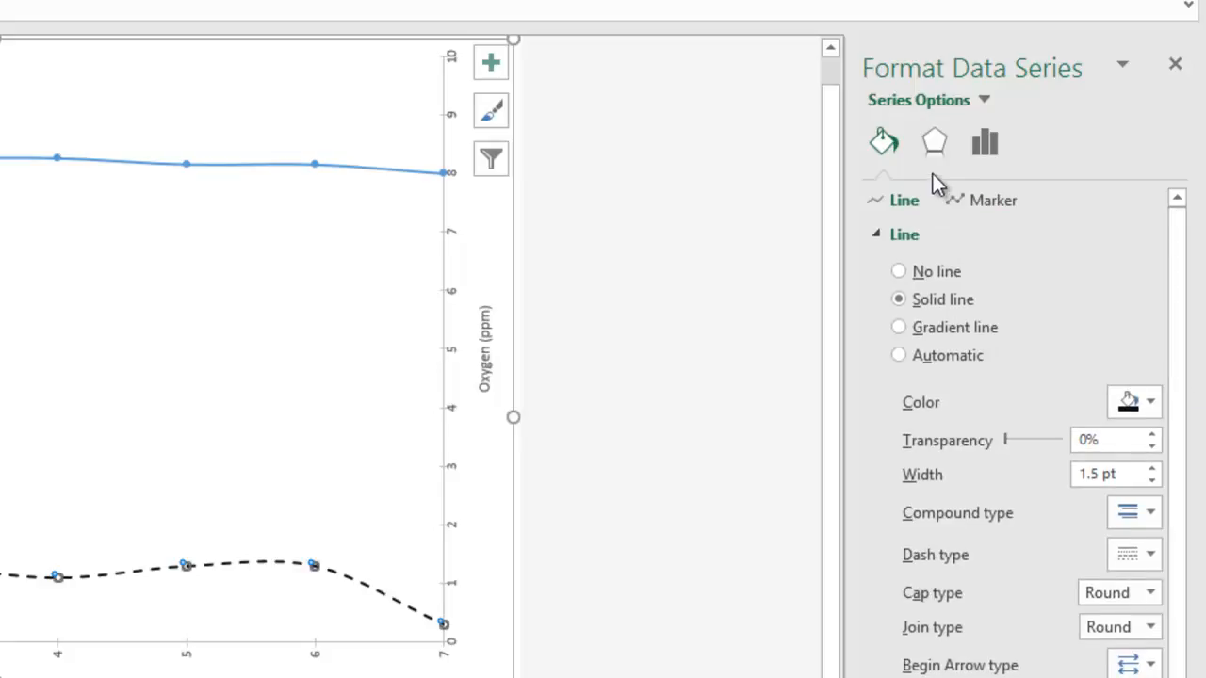
pyautogui.click(979, 204)
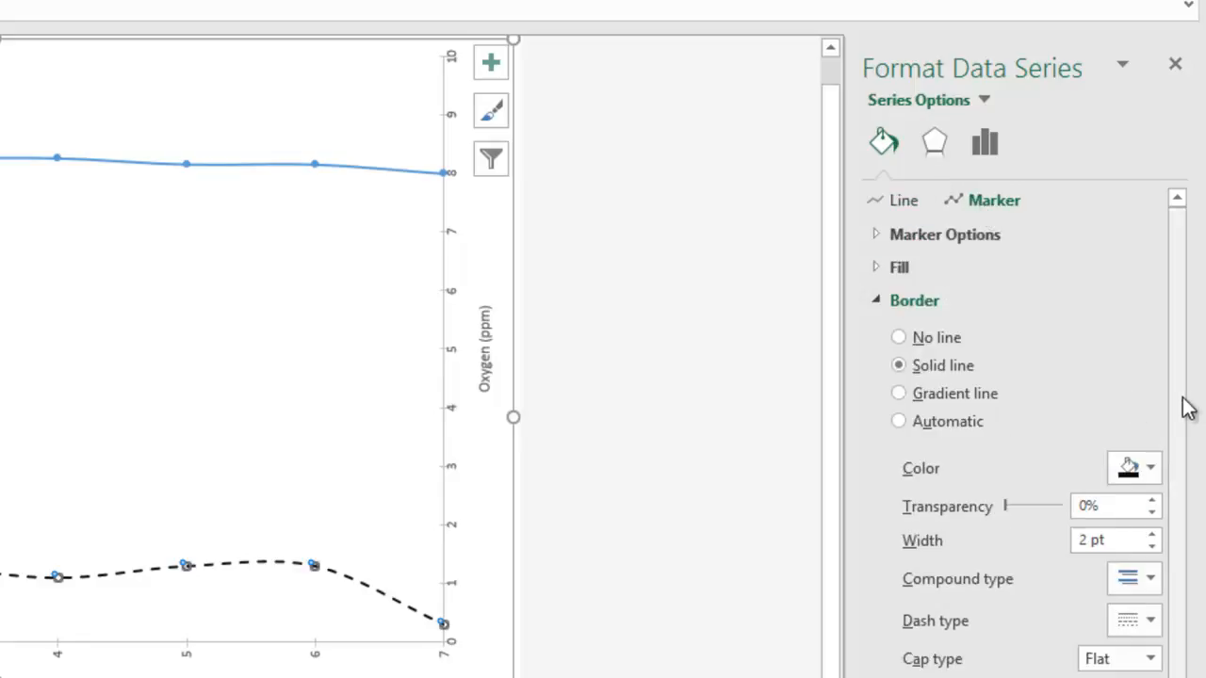
pyautogui.scroll(-3, 1188, 412)
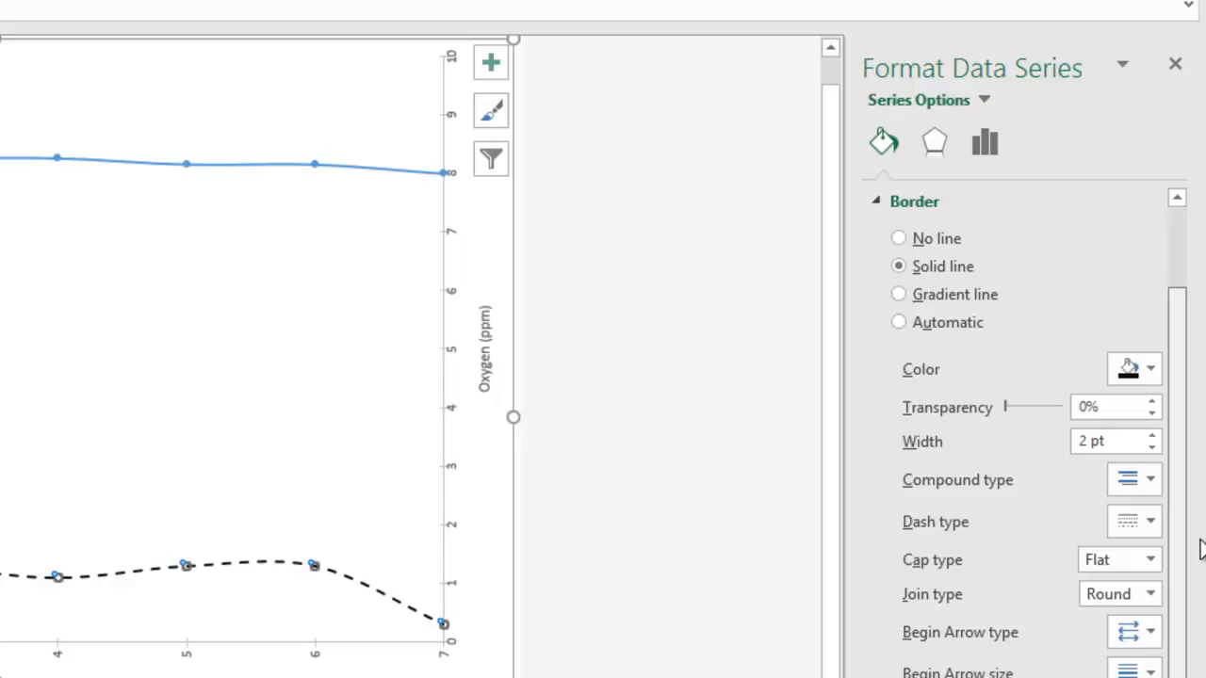
pyautogui.moveTo(1089, 442); pyautogui.dragTo(1077, 444)
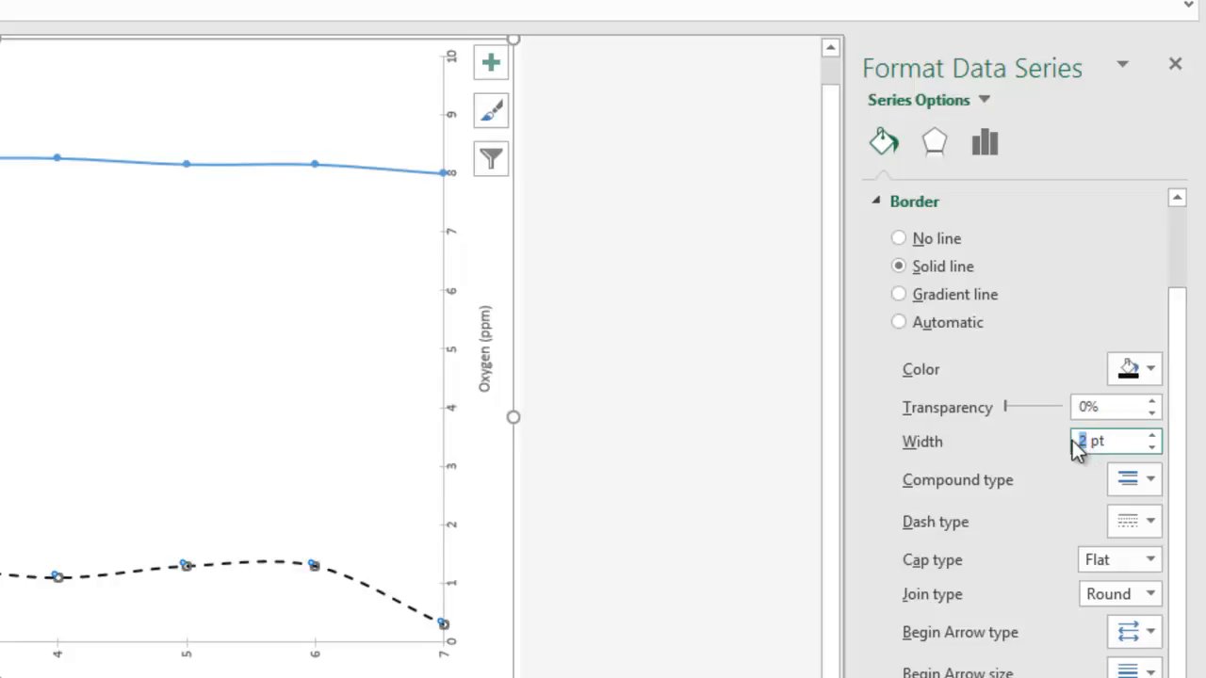
pyautogui.write('8')
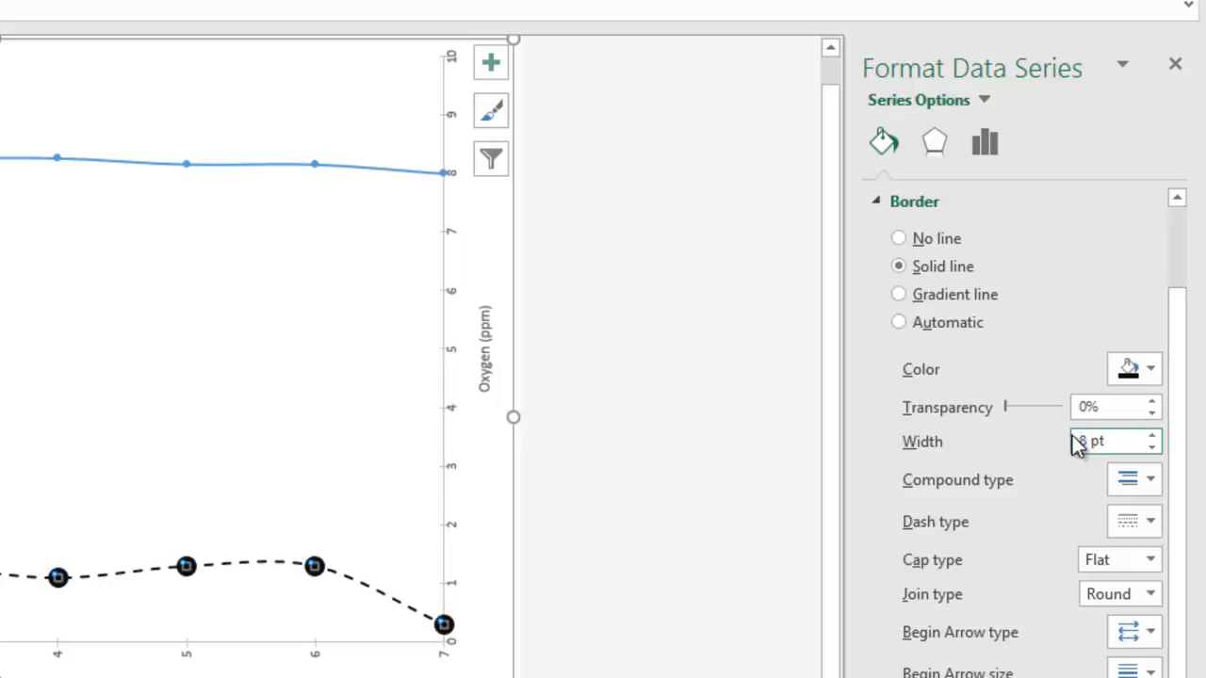
# Step: Set the fill of the chart's plot area to No fill
pyautogui.click(366, 497)
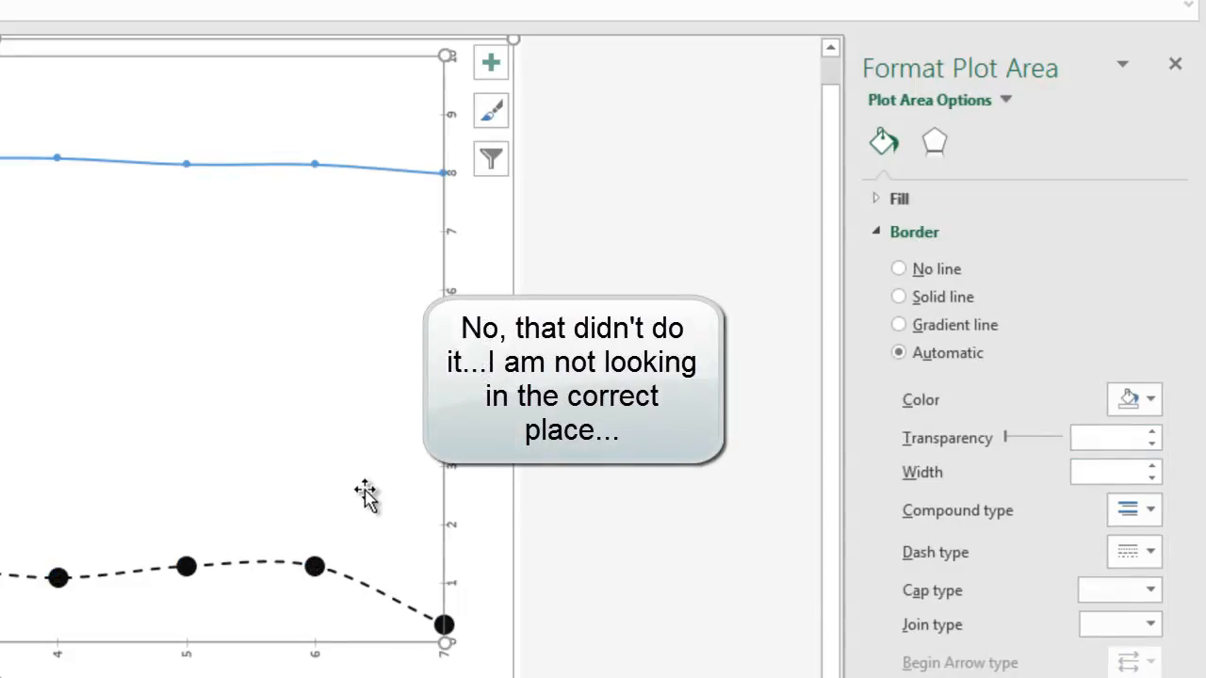
pyautogui.click(878, 198)
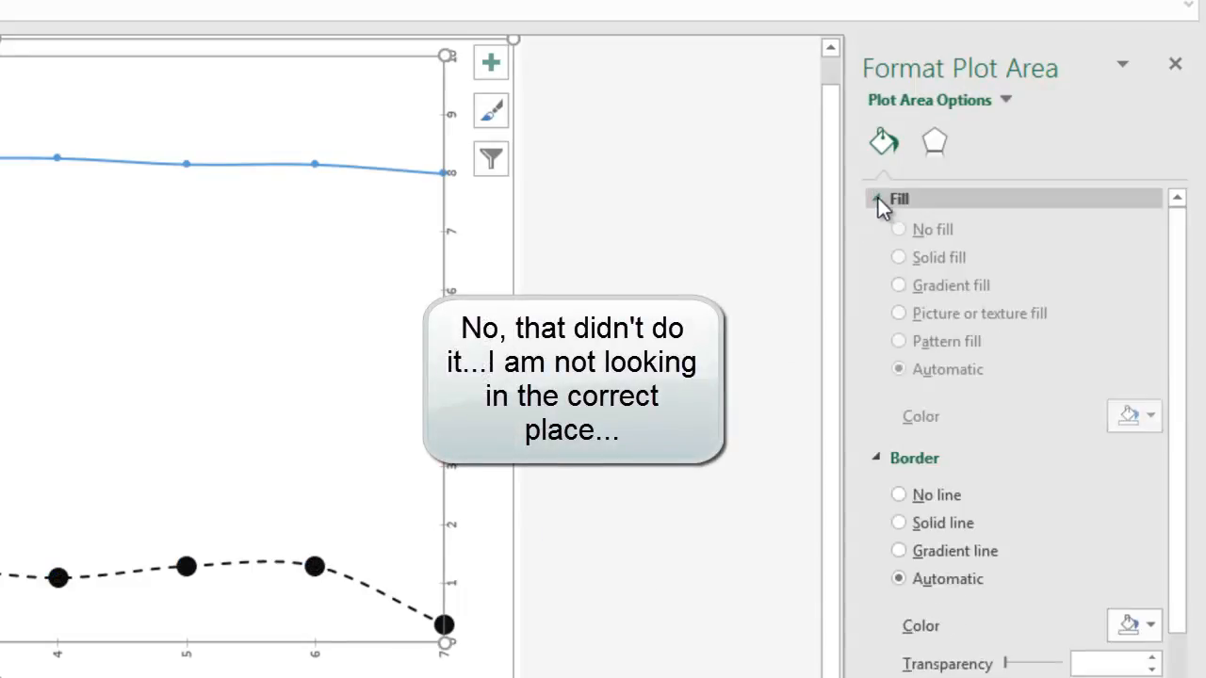
pyautogui.click(897, 237)
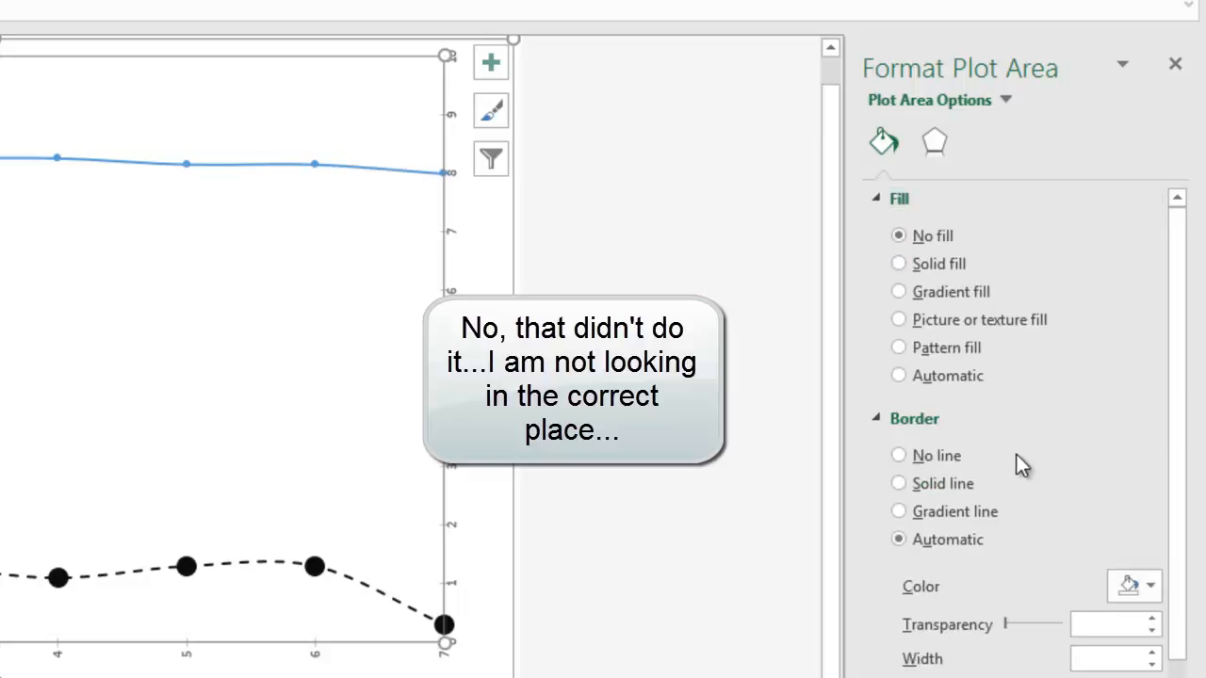
pyautogui.click(188, 569)
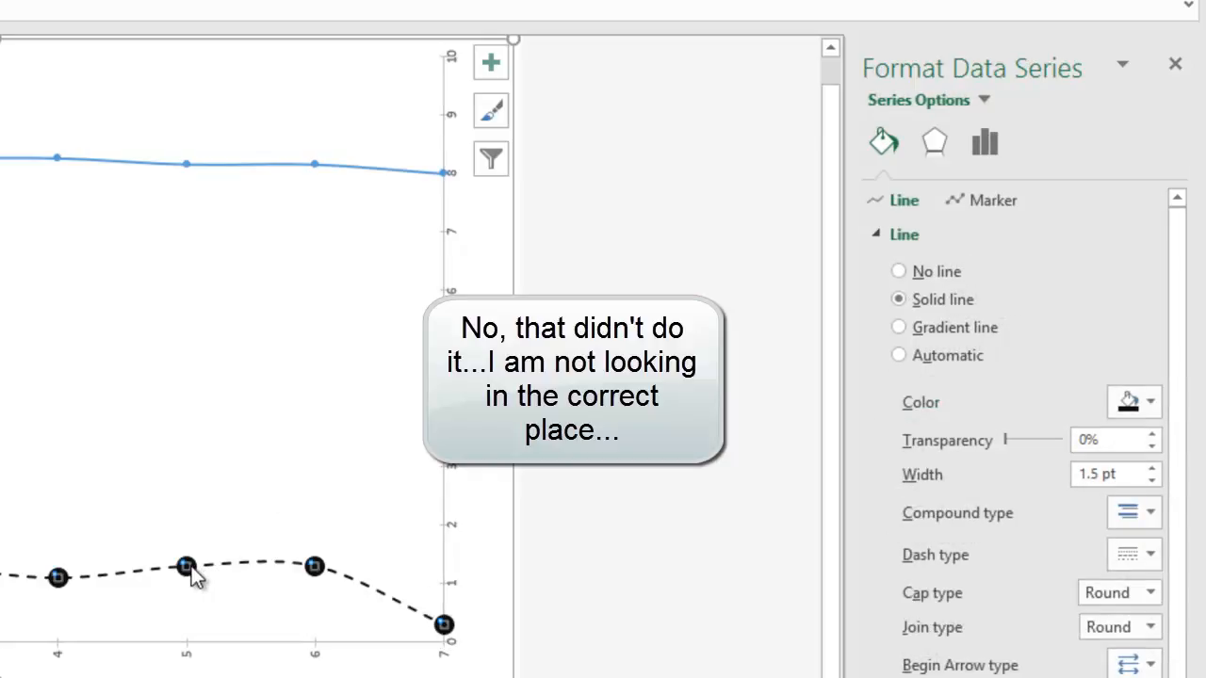
pyautogui.click(997, 196)
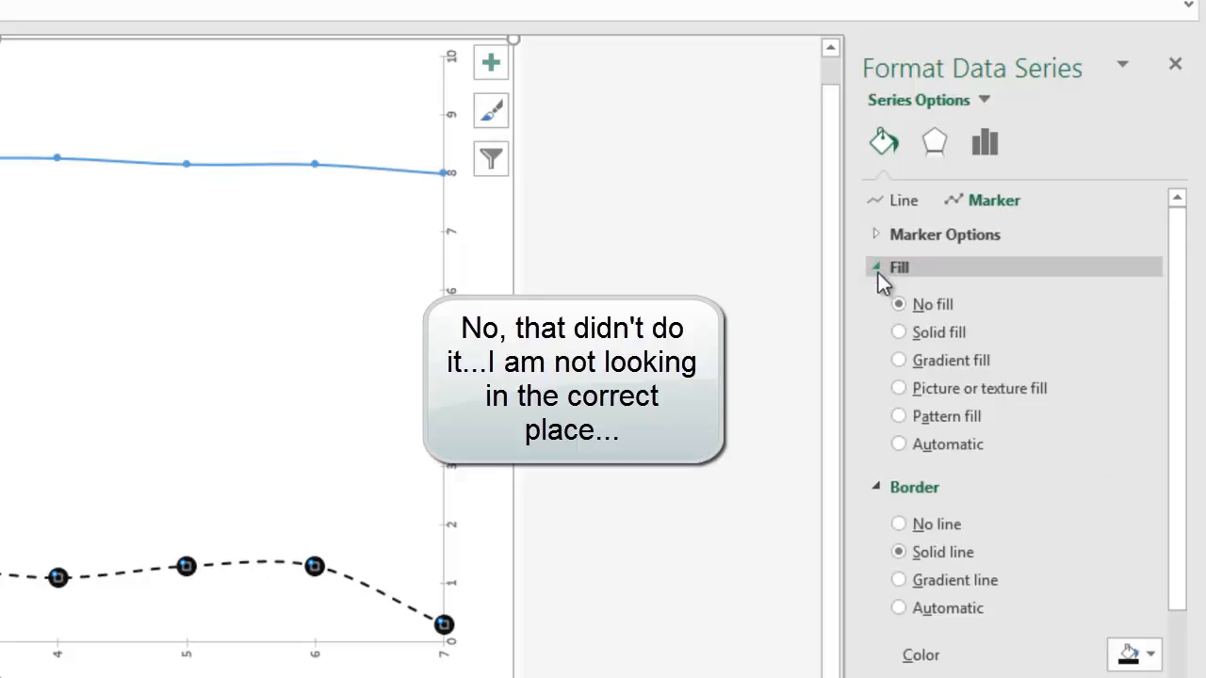
pyautogui.click(359, 631)
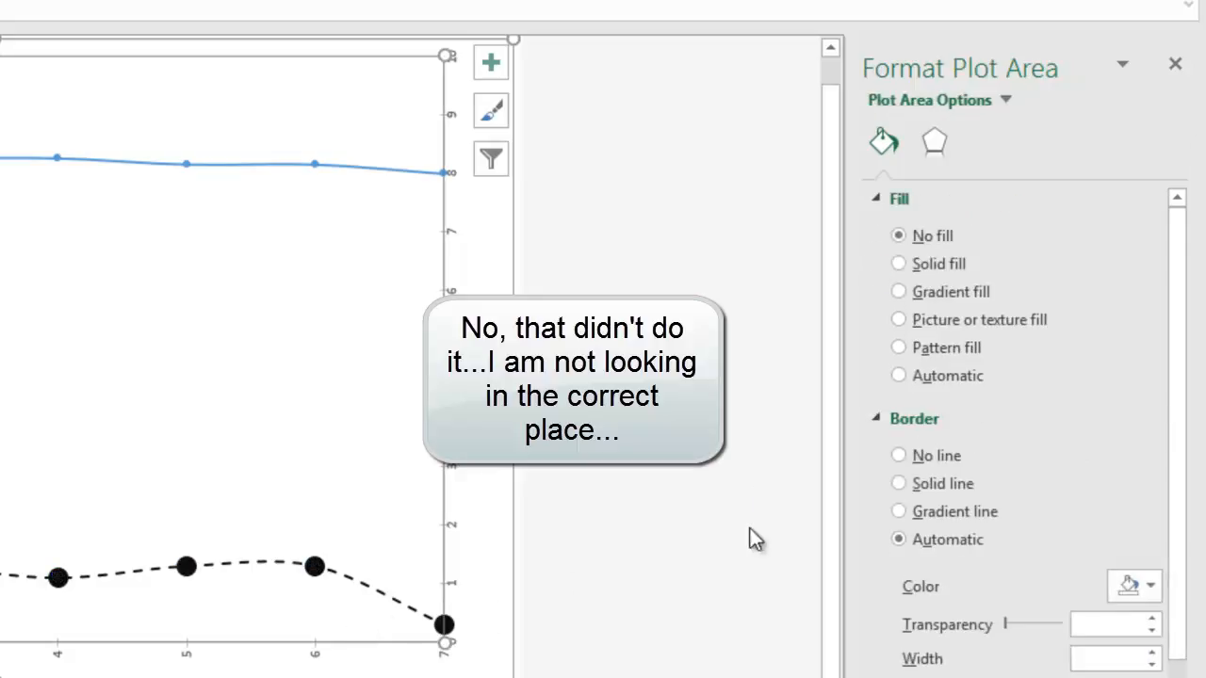
# Step: Set the marker border width of the oxygen series to 1 pt
pyautogui.click(318, 570)
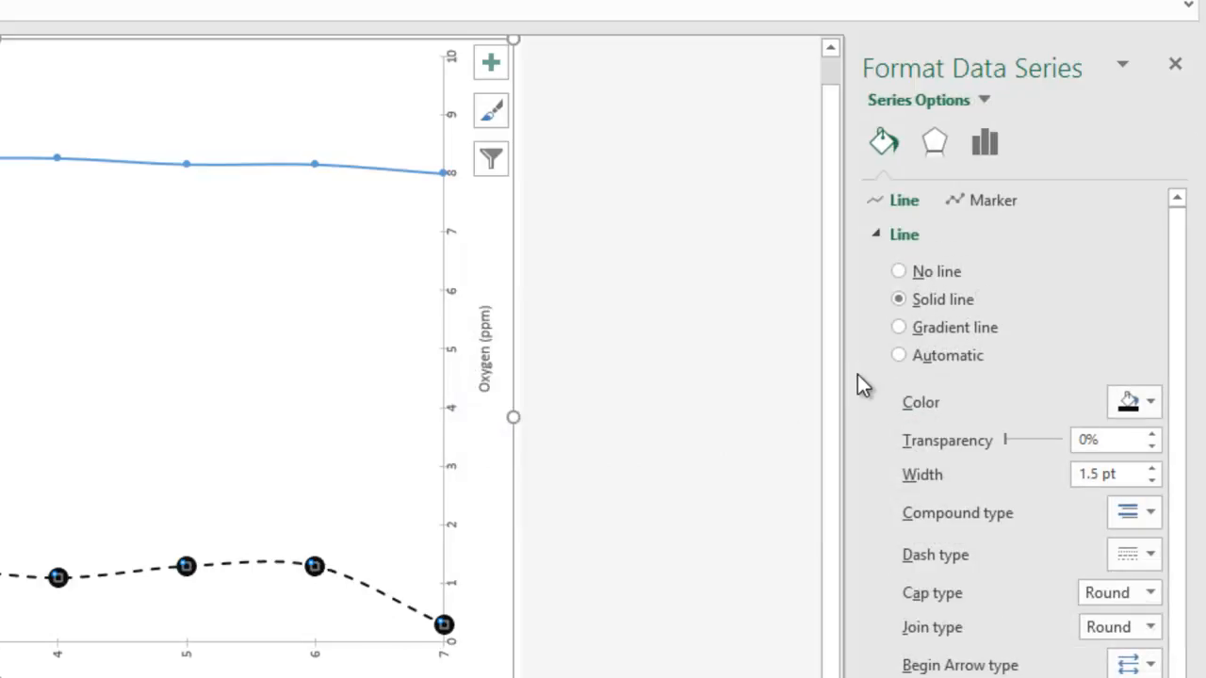
pyautogui.click(964, 204)
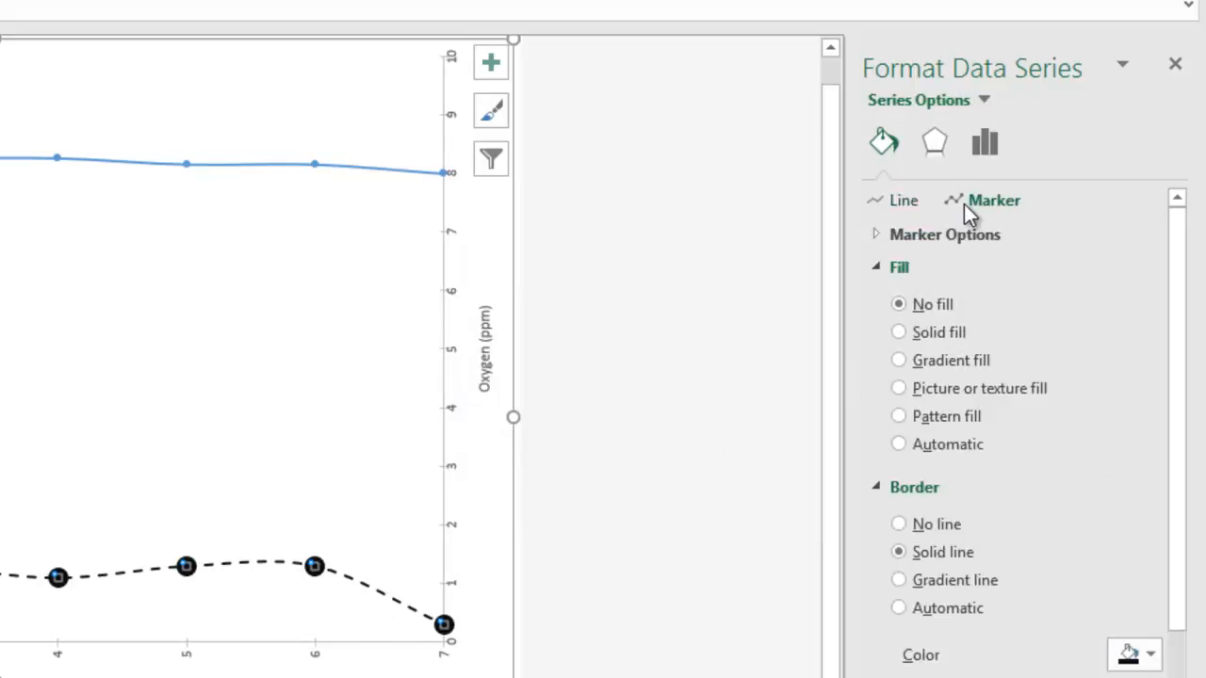
pyautogui.click(877, 235)
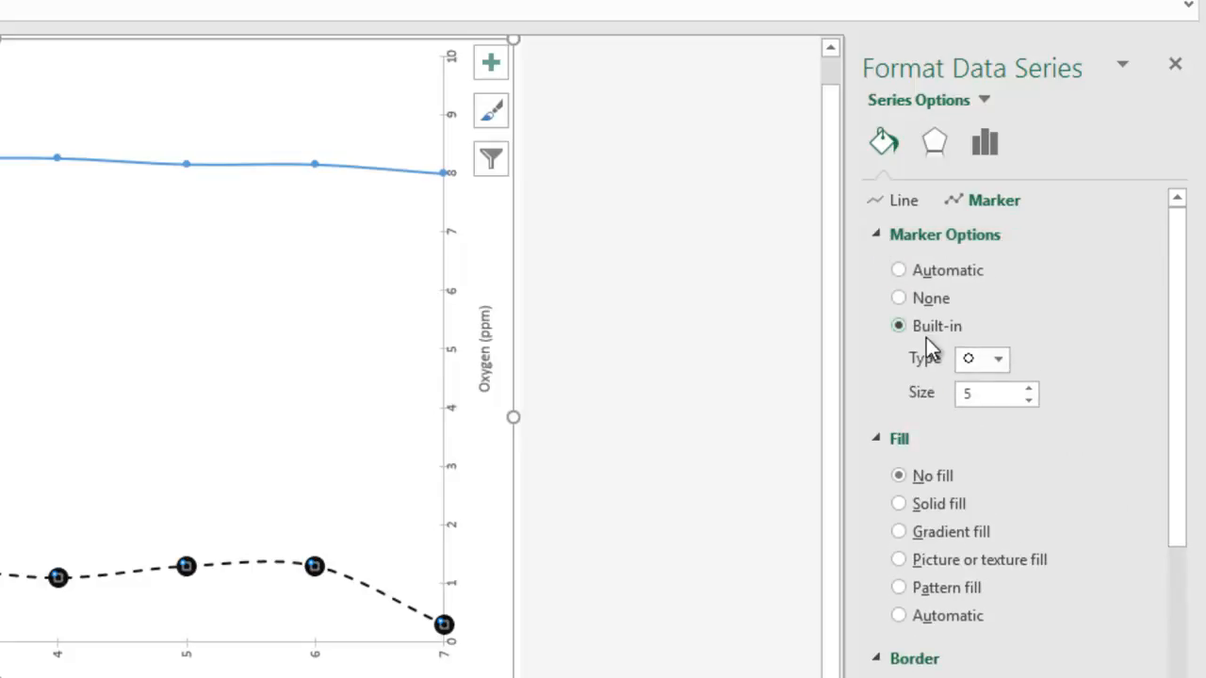
pyautogui.moveTo(1179, 424); pyautogui.dragTo(1183, 618)
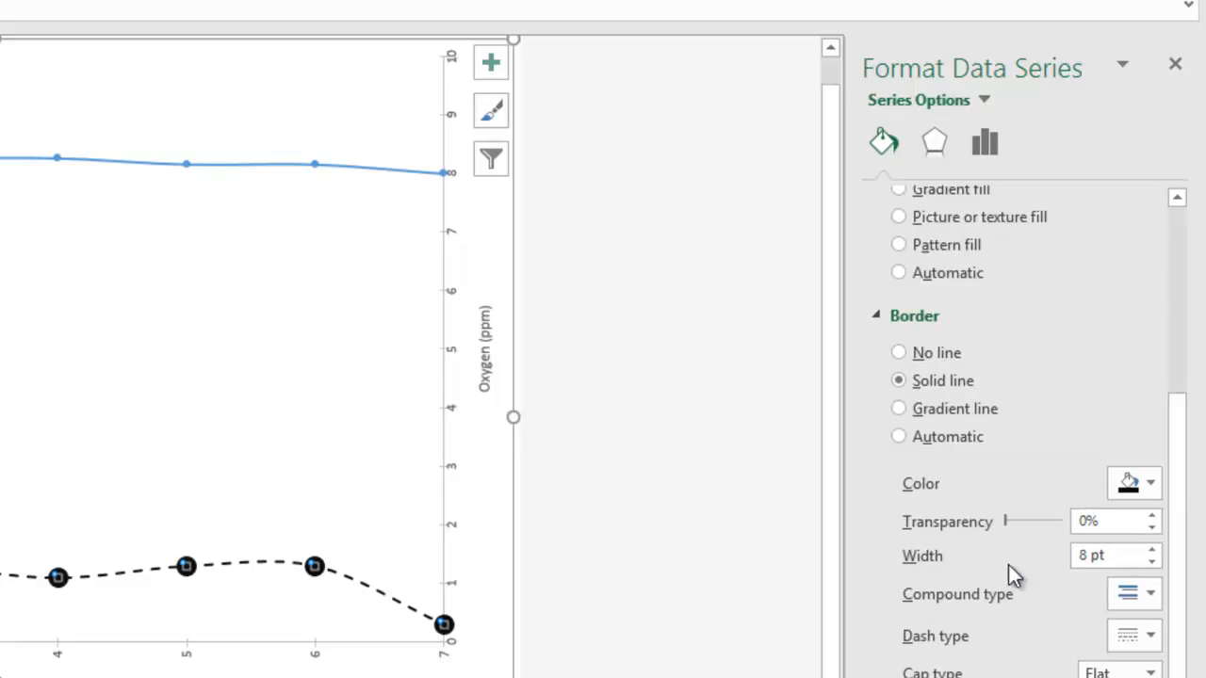
pyautogui.moveTo(1089, 556); pyautogui.dragTo(1074, 555)
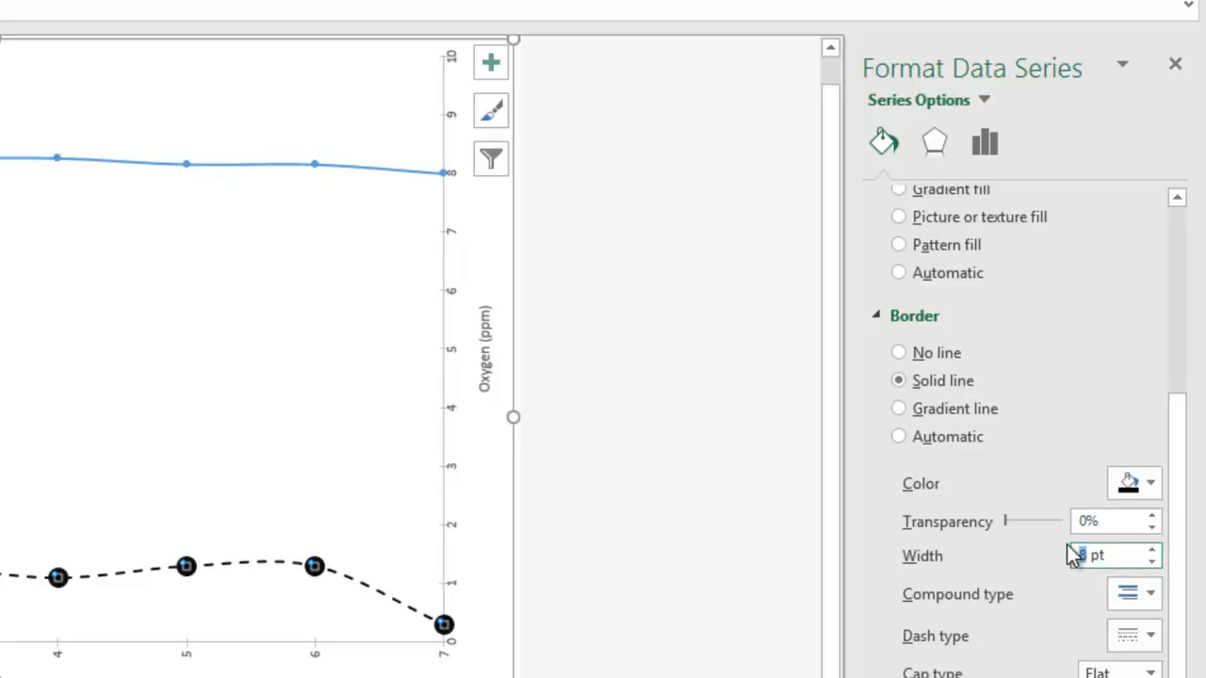
pyautogui.write('1')
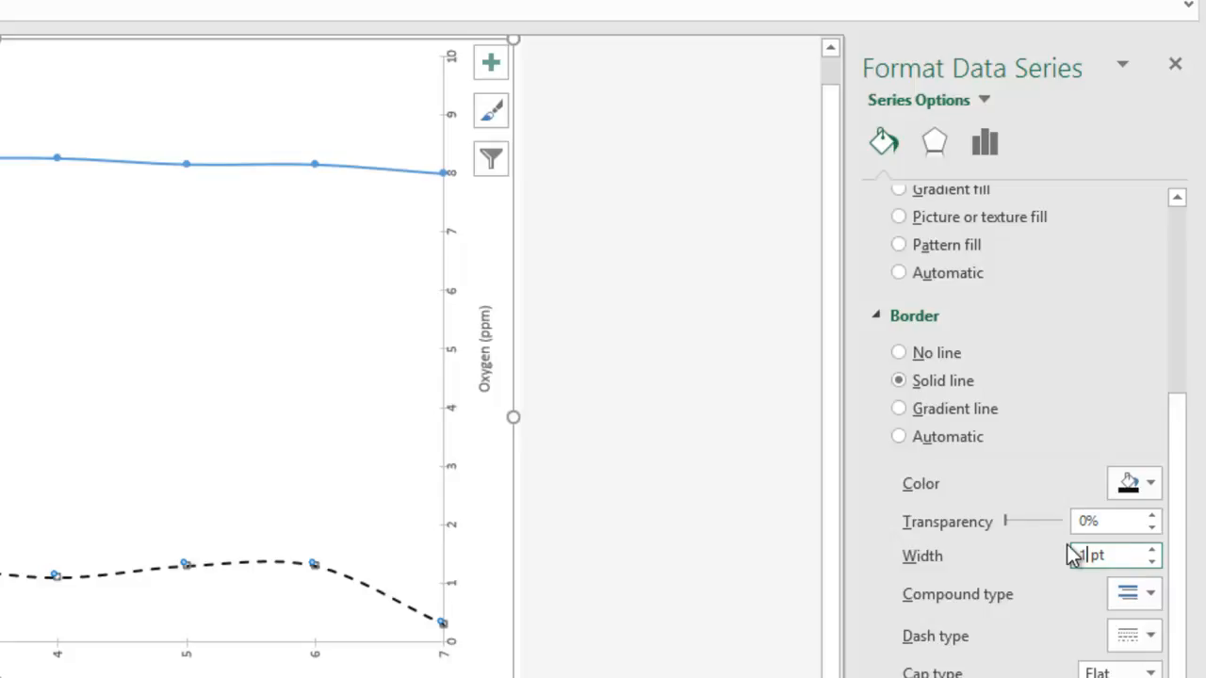
# Step: Increase the size of the oxygen series' built-in circle markers to 12
pyautogui.moveTo(1177, 449); pyautogui.dragTo(1183, 241)
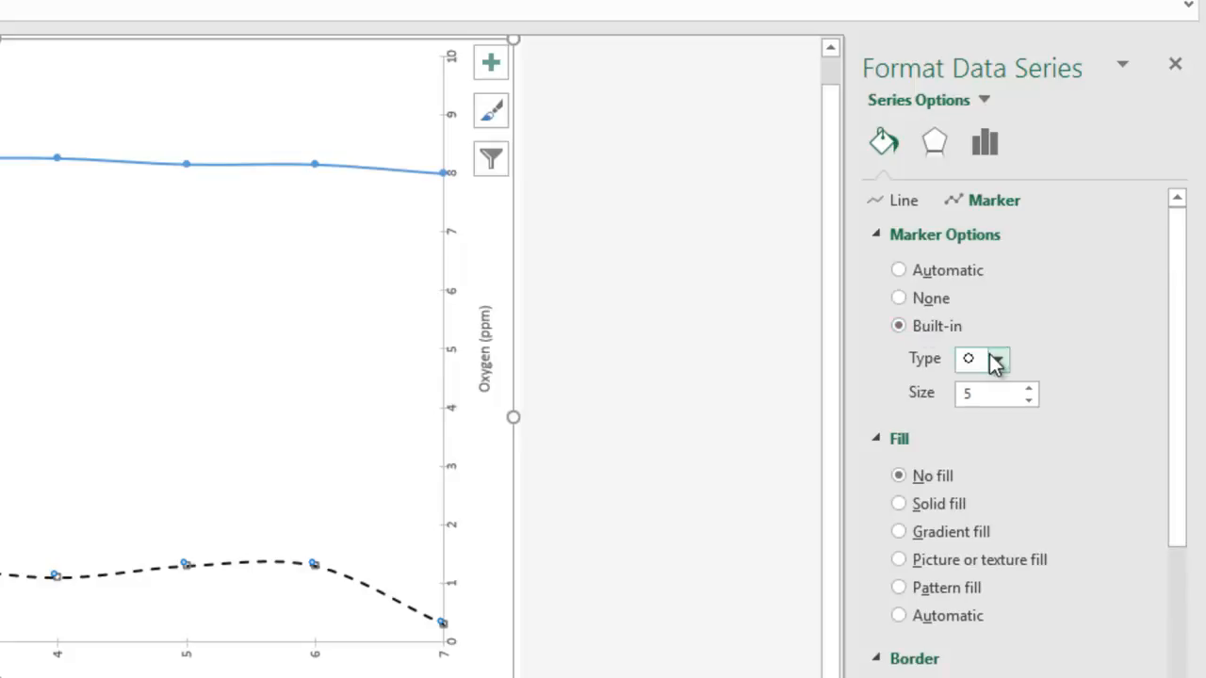
pyautogui.click(1028, 387)
pyautogui.click(1028, 388)
pyautogui.click(1028, 388)
pyautogui.click(1027, 387)
pyautogui.click(1028, 388)
pyautogui.click(1028, 388)
pyautogui.click(1027, 387)
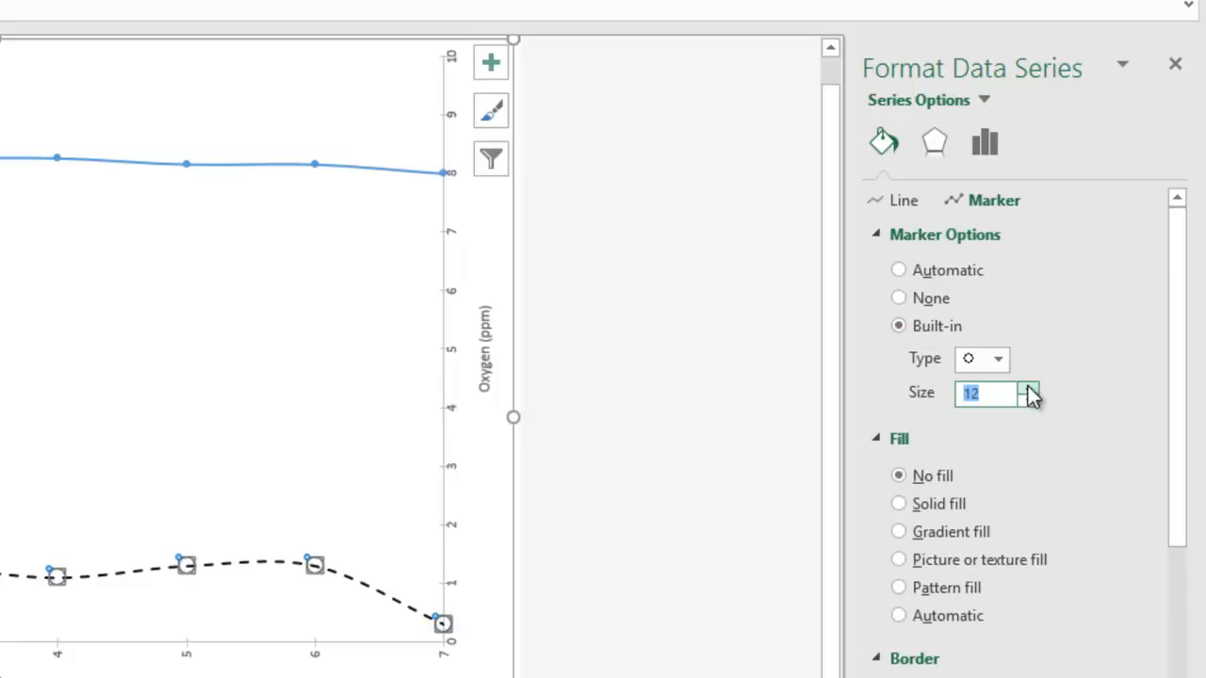
pyautogui.click(1028, 387)
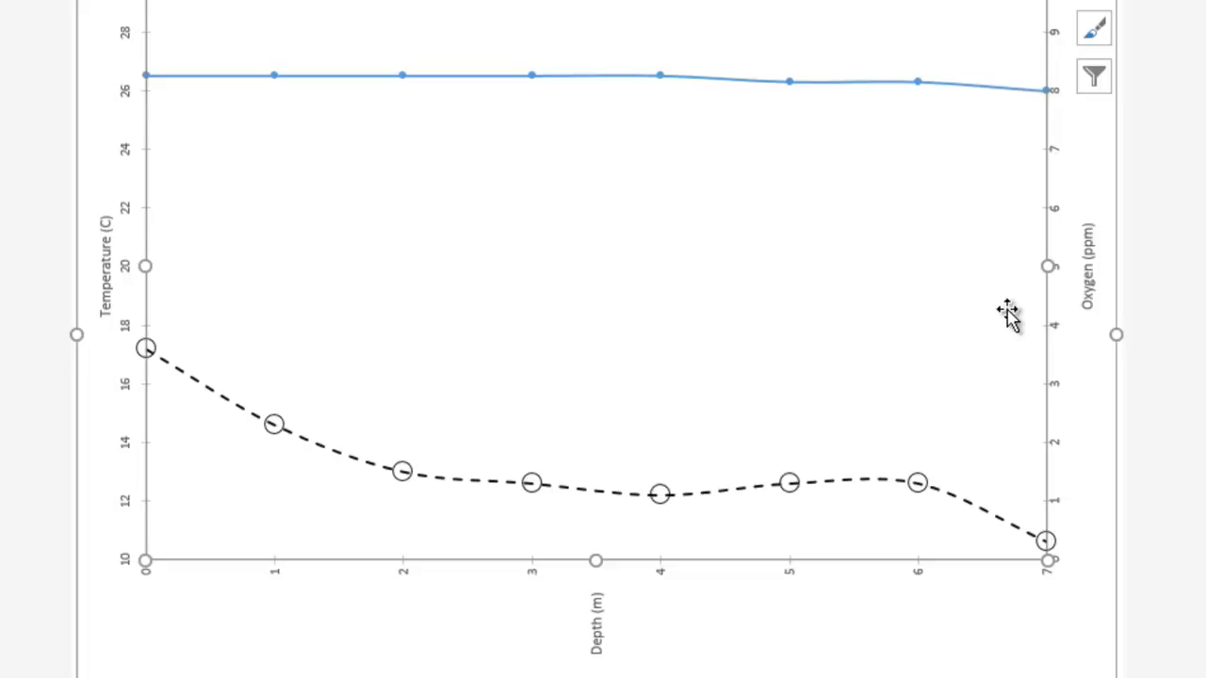
# Step: Give the temperature series a solid black line and change its built-in marker type to a triangle
pyautogui.click(791, 83)
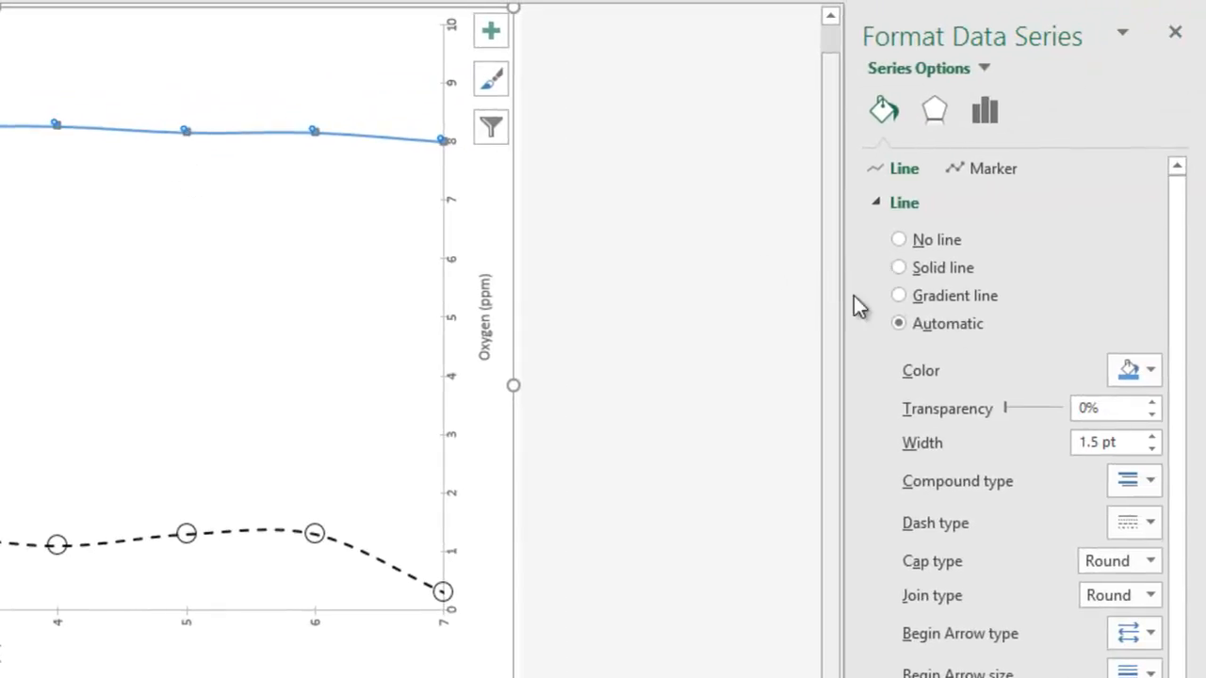
pyautogui.click(925, 270)
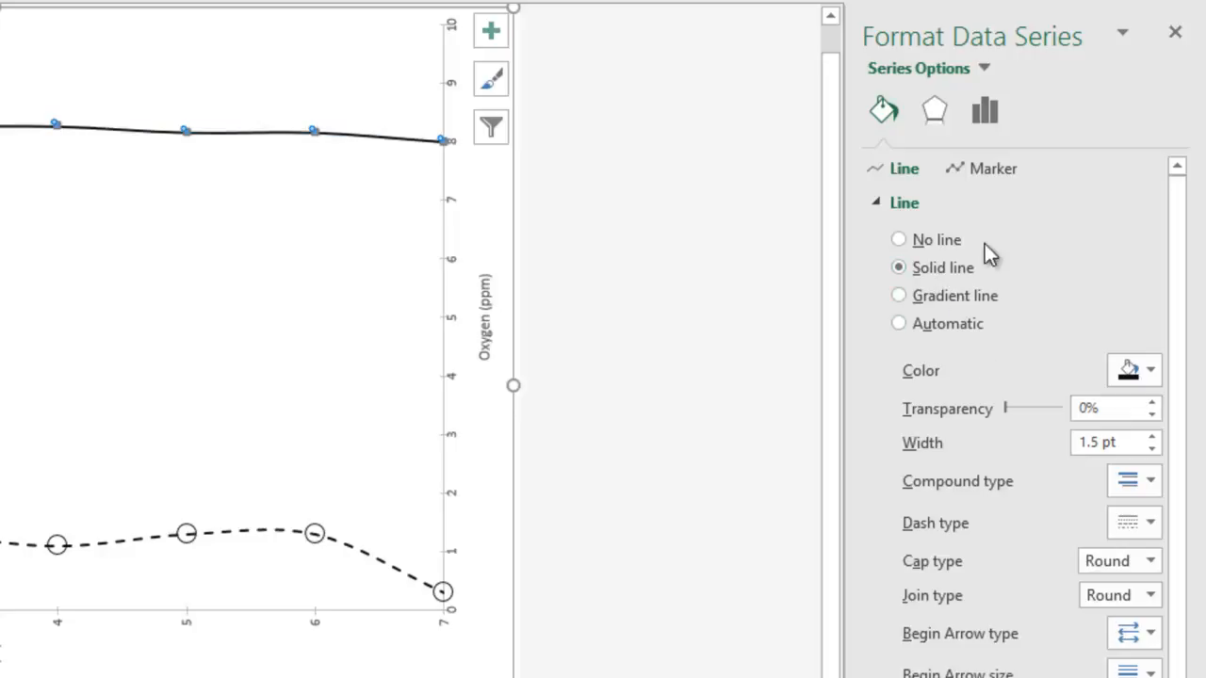
pyautogui.click(984, 170)
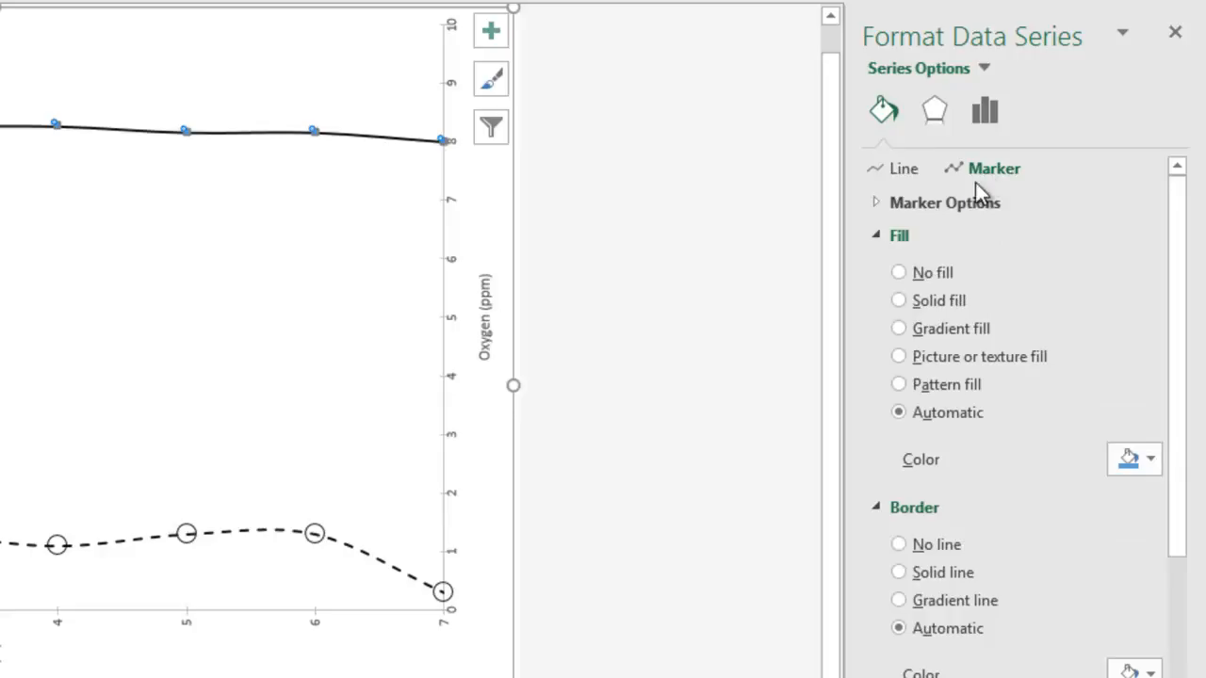
pyautogui.click(956, 203)
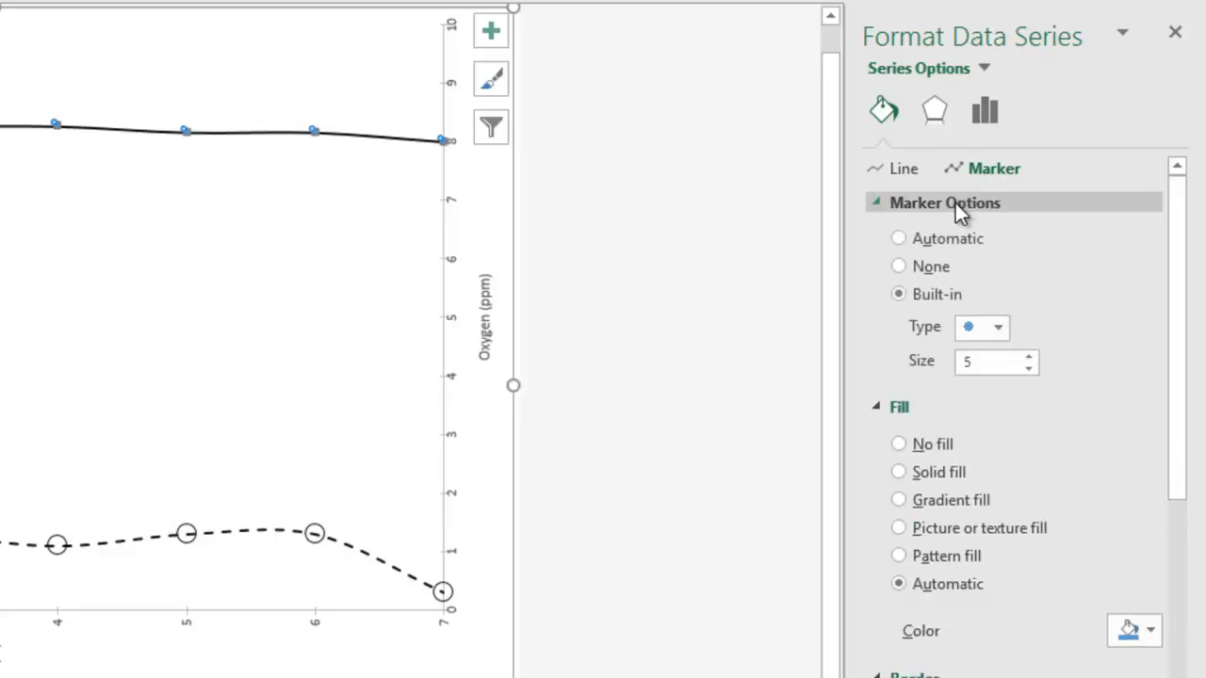
pyautogui.click(999, 326)
pyautogui.click(976, 405)
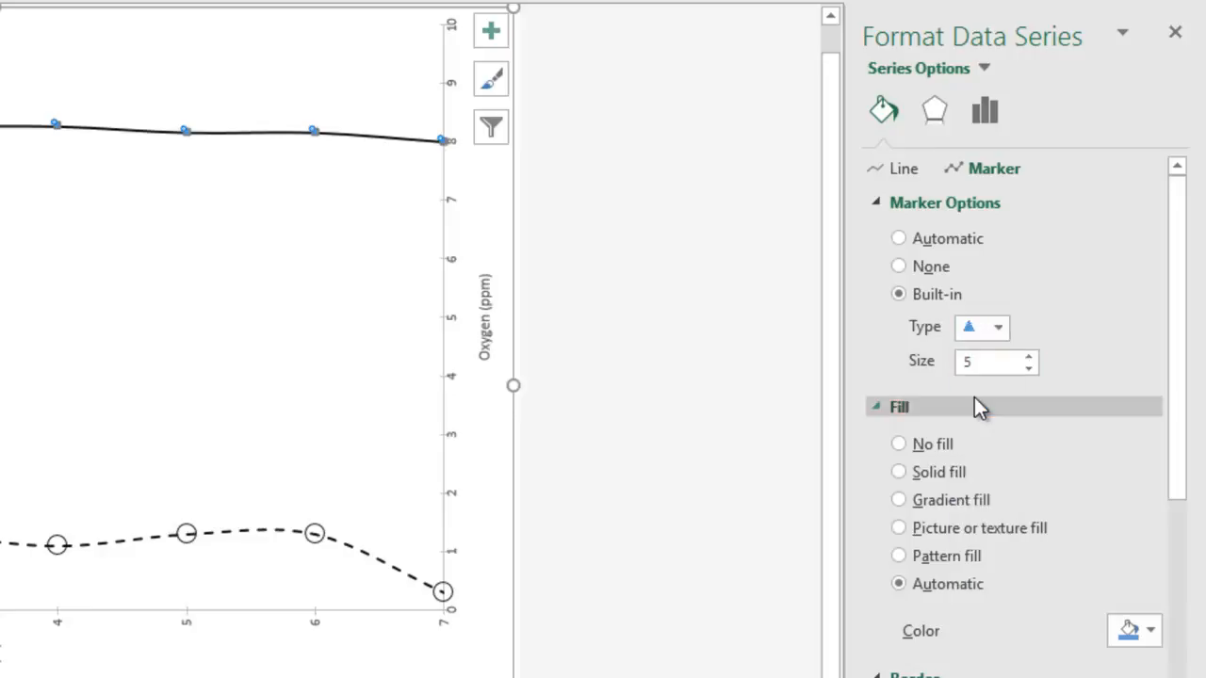
# Step: Increase the temperature series' triangle markers to size 10 and fill them with solid black
pyautogui.click(1028, 357)
pyautogui.click(1029, 357)
pyautogui.click(1029, 357)
pyautogui.click(1028, 357)
pyautogui.click(1028, 357)
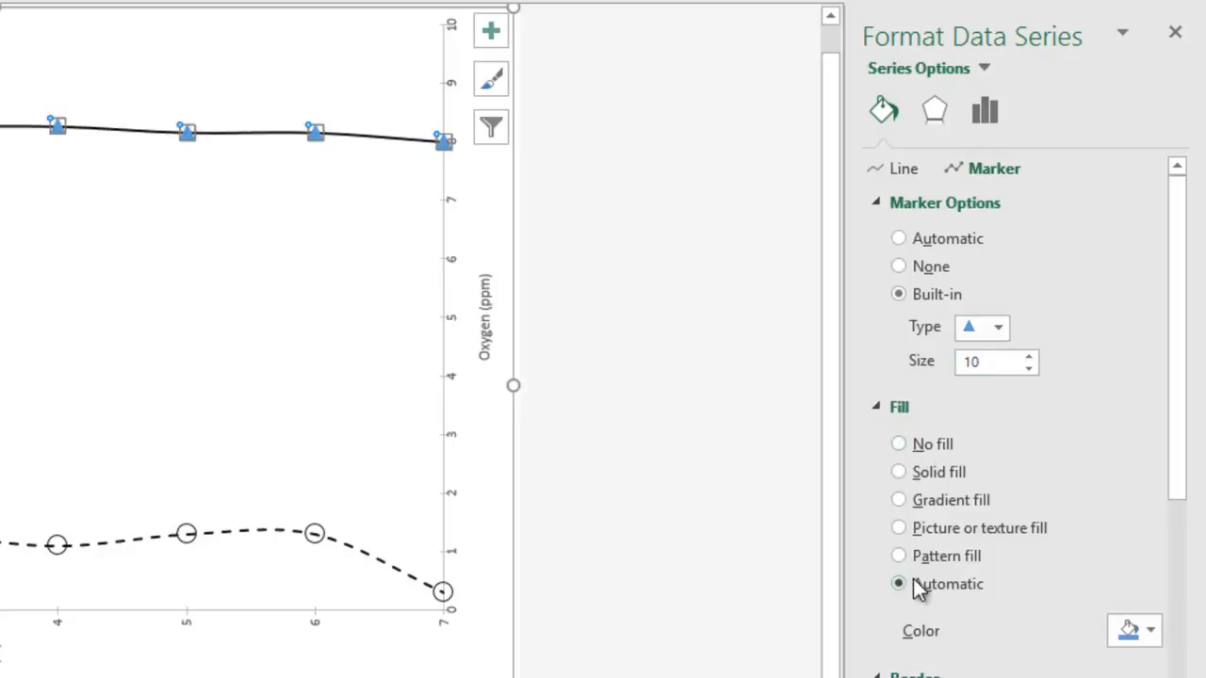
pyautogui.click(1128, 631)
pyautogui.click(1015, 524)
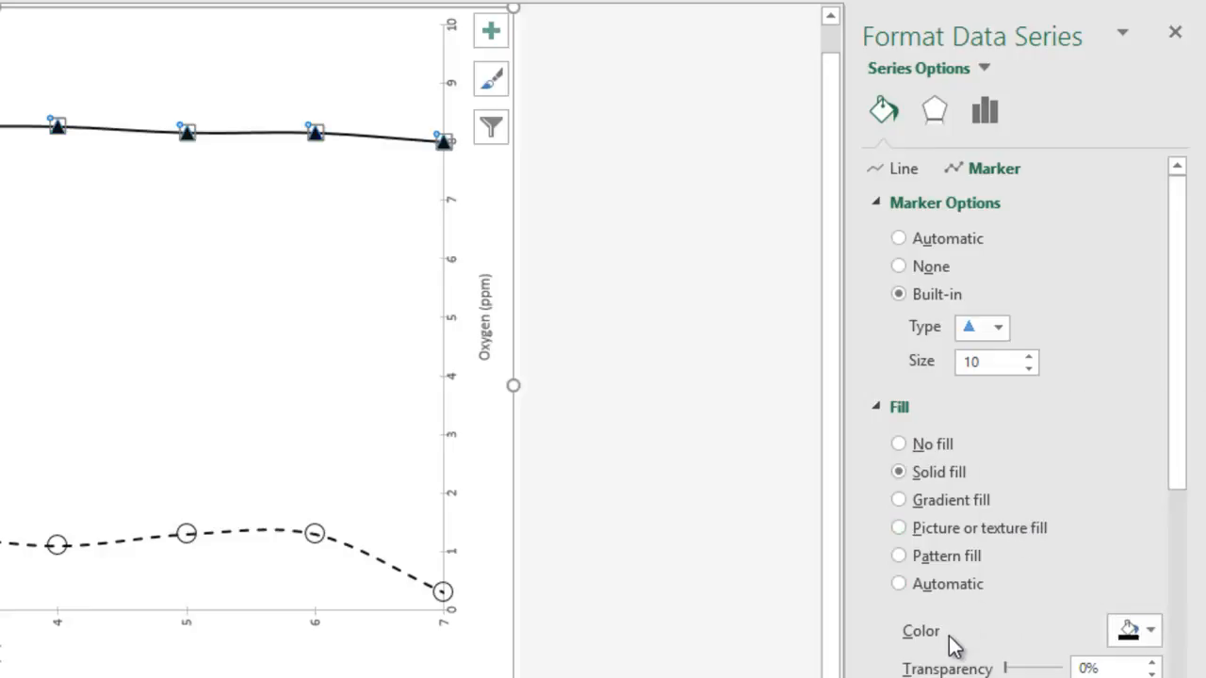
# Step: Set the border of the chart's plot area to a solid line
pyautogui.click(304, 405)
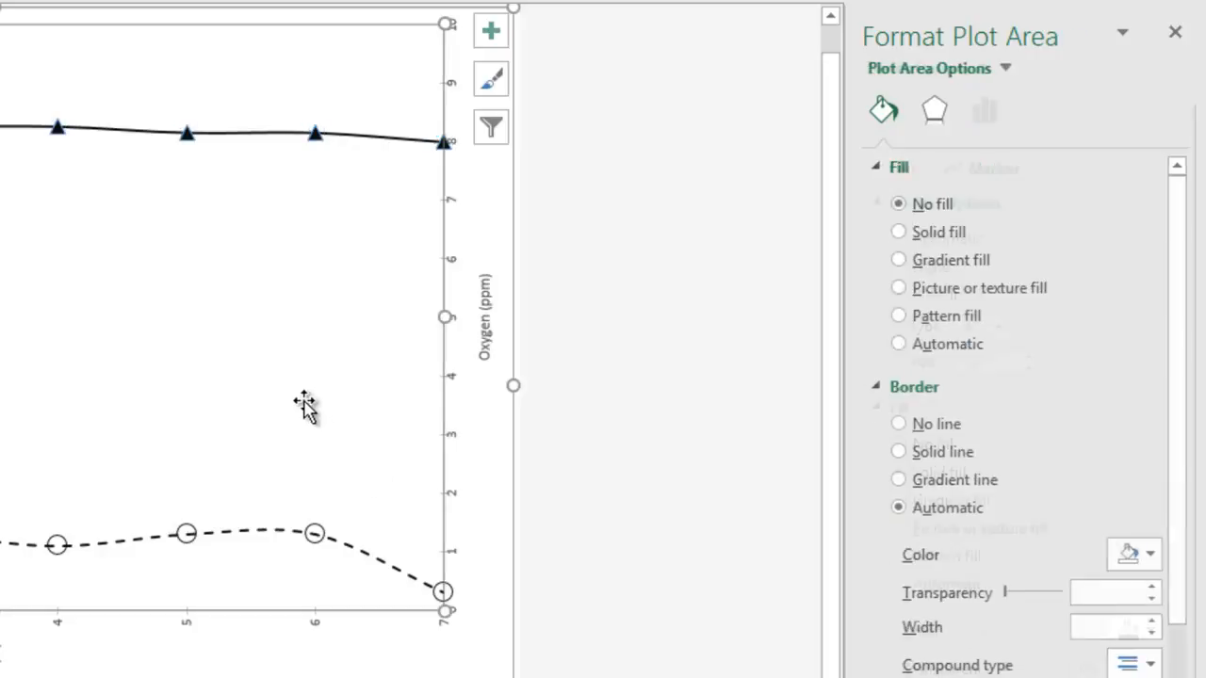
pyautogui.moveTo(1175, 425); pyautogui.dragTo(1172, 623)
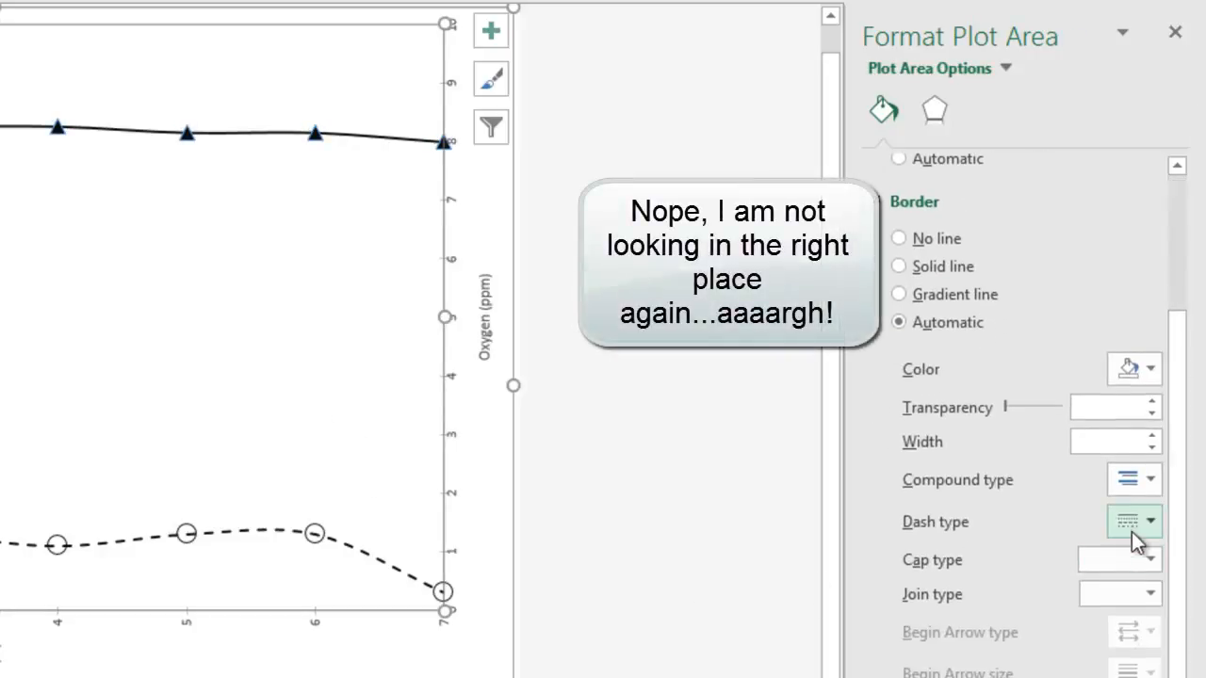
pyautogui.click(902, 267)
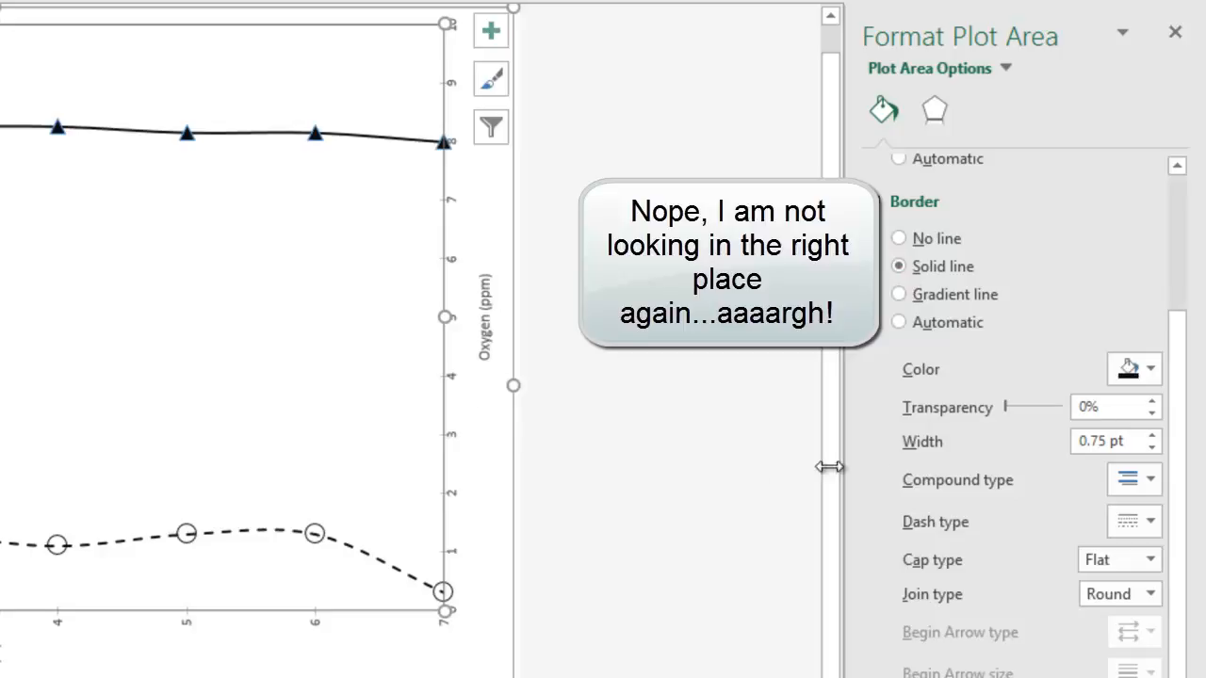
# Step: Set the marker border color of the temperature series to black
pyautogui.click(186, 132)
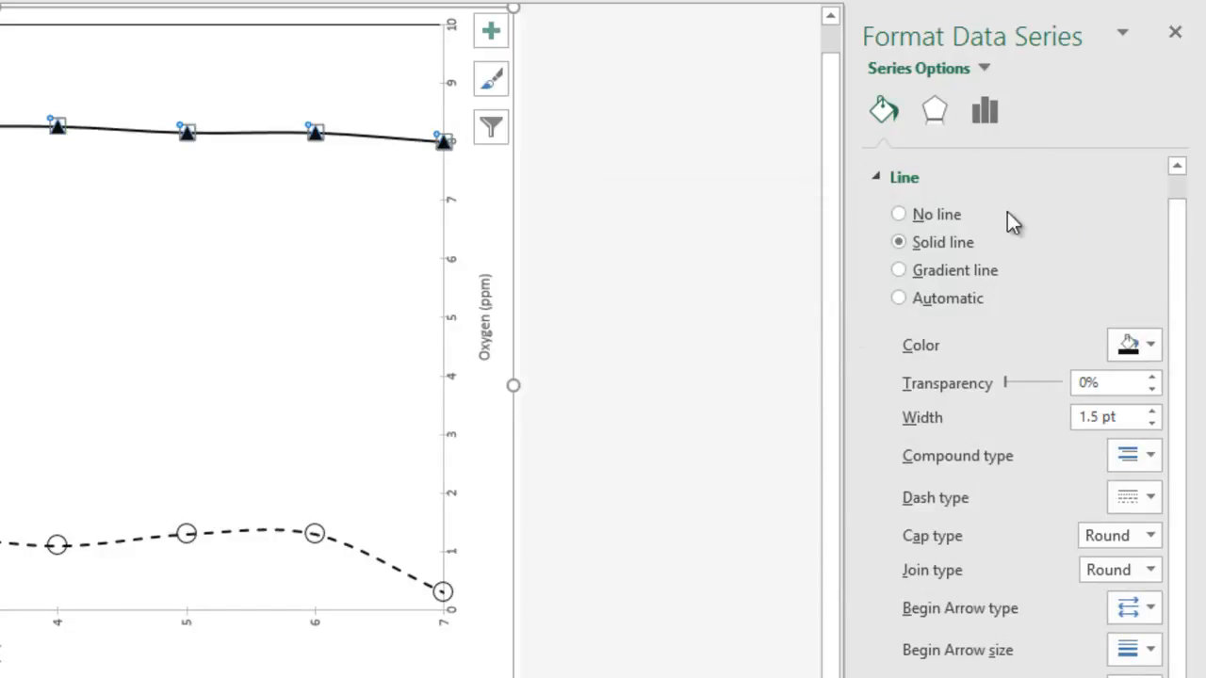
pyautogui.moveTo(1176, 255); pyautogui.dragTo(1177, 215)
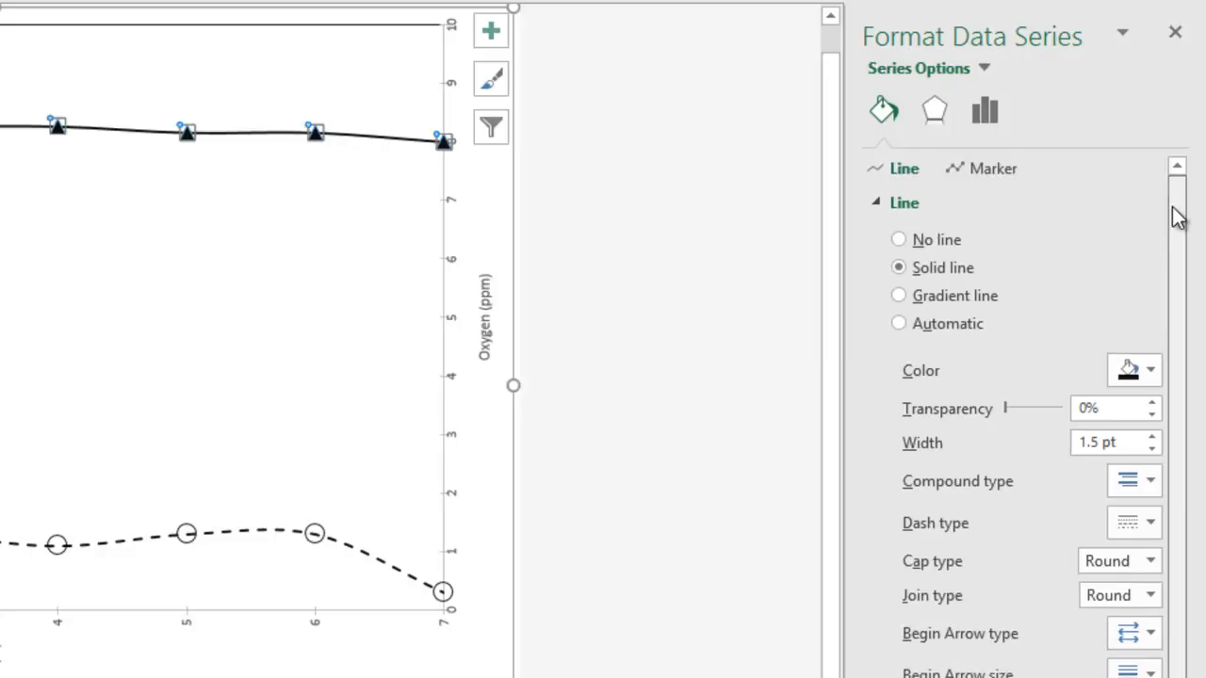
pyautogui.click(983, 168)
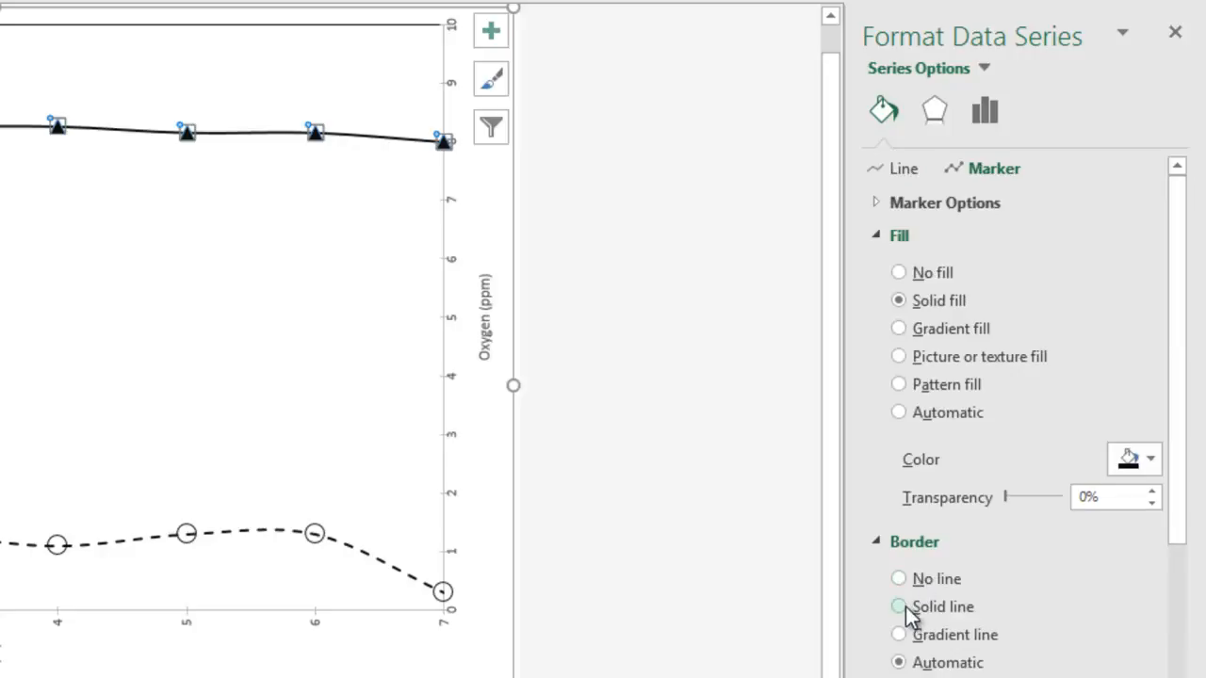
pyautogui.click(1129, 581)
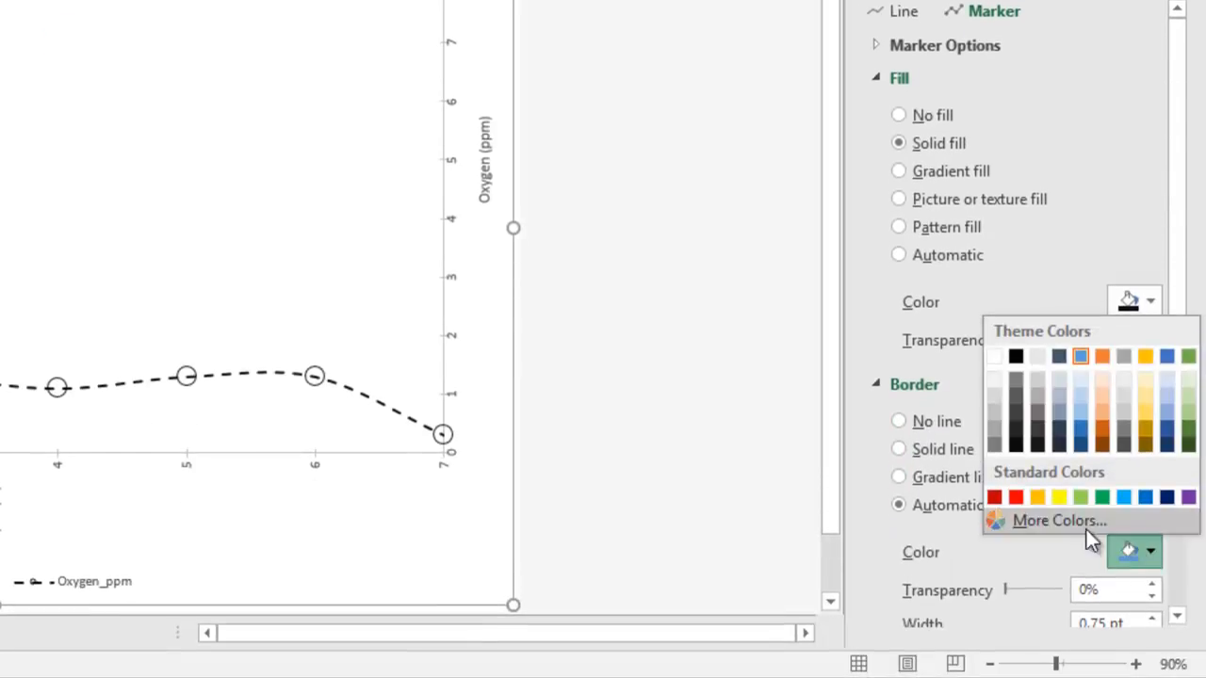
pyautogui.click(1015, 445)
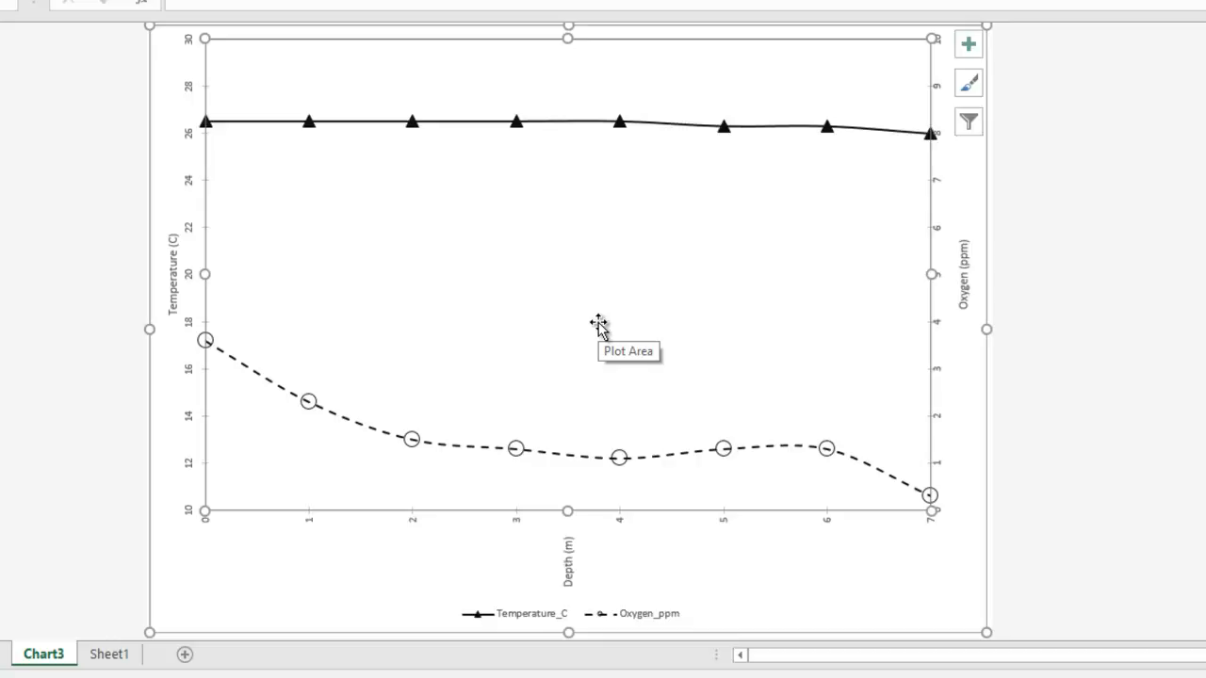
# Step: Rotate the legend text so that it reads vertically from bottom to top
pyautogui.click(647, 617)
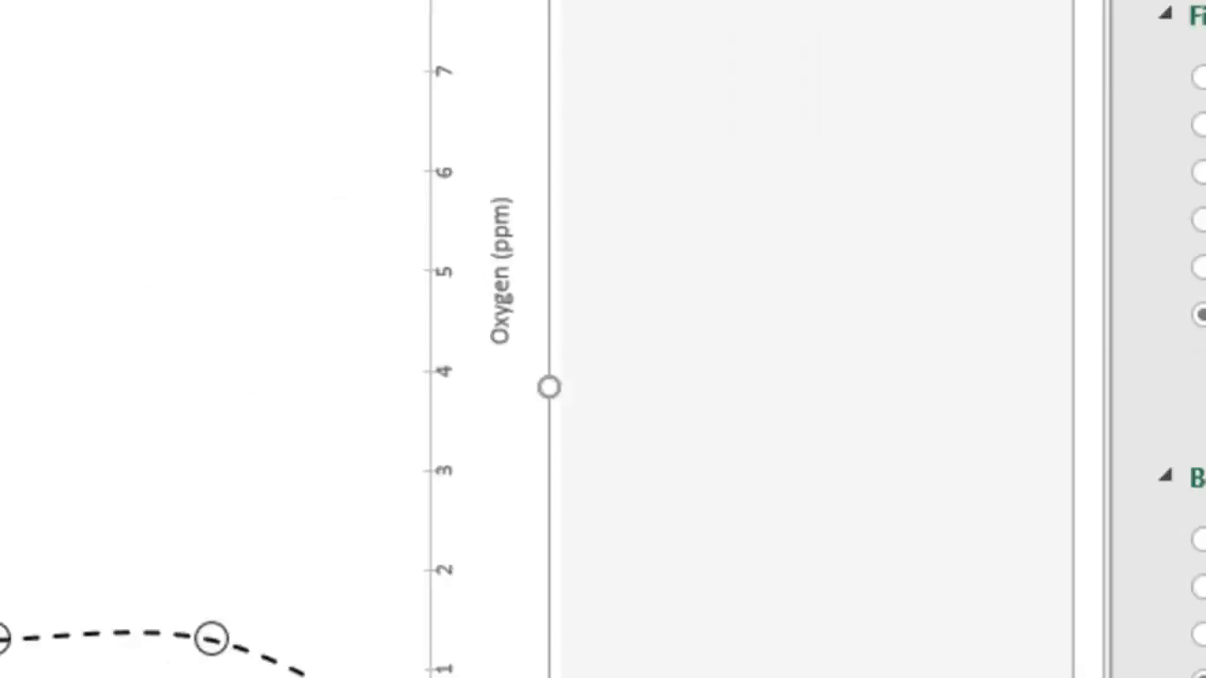
pyautogui.click(945, 151)
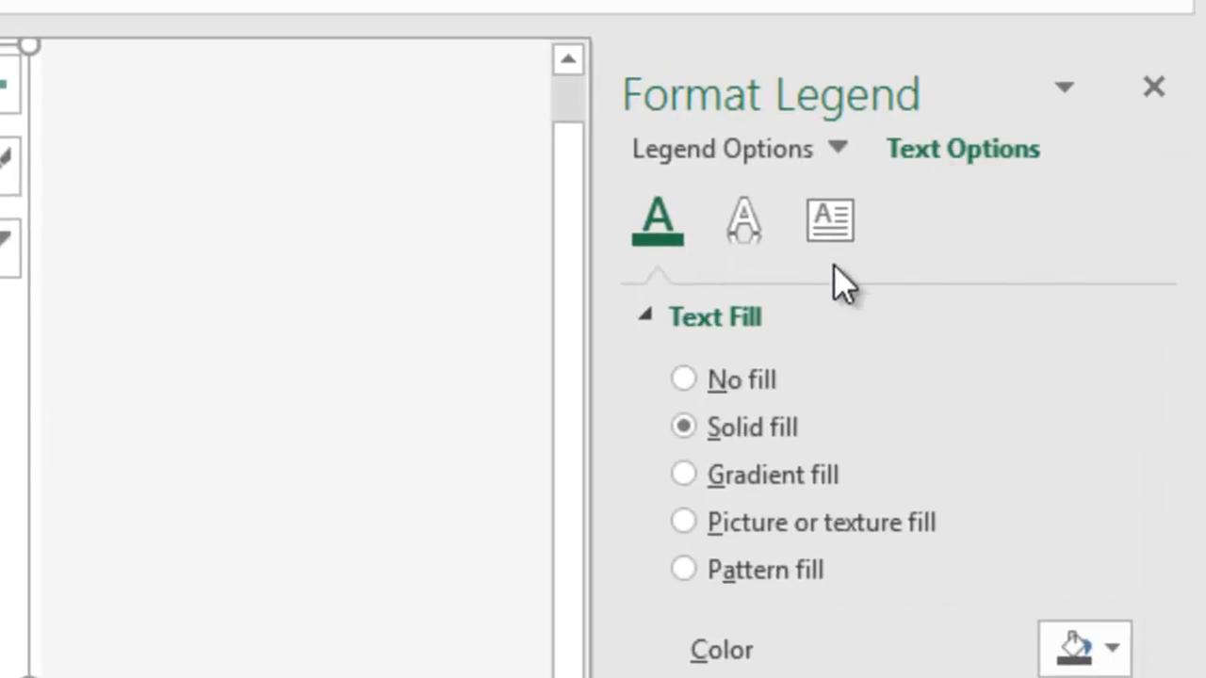
pyautogui.click(814, 237)
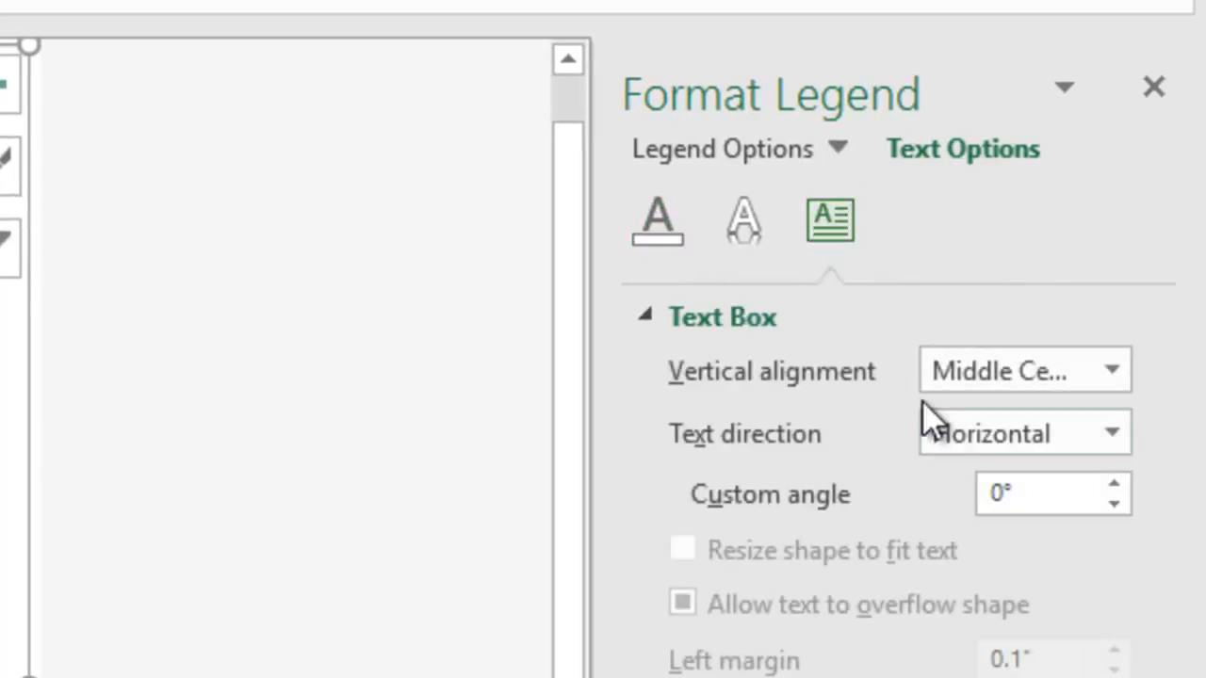
pyautogui.click(955, 431)
pyautogui.click(1097, 501)
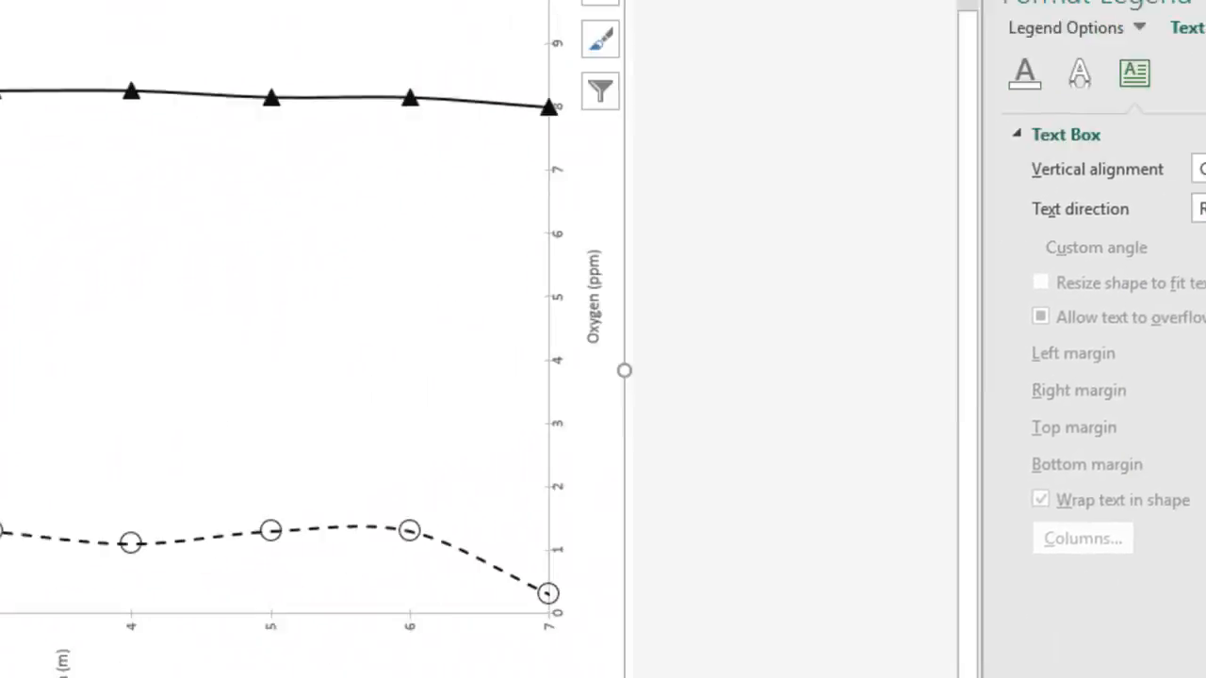
# Step: Make the legend taller and move it into the empty space between the temperature and oxygen lines
pyautogui.moveTo(651, 506); pyautogui.dragTo(671, 162)
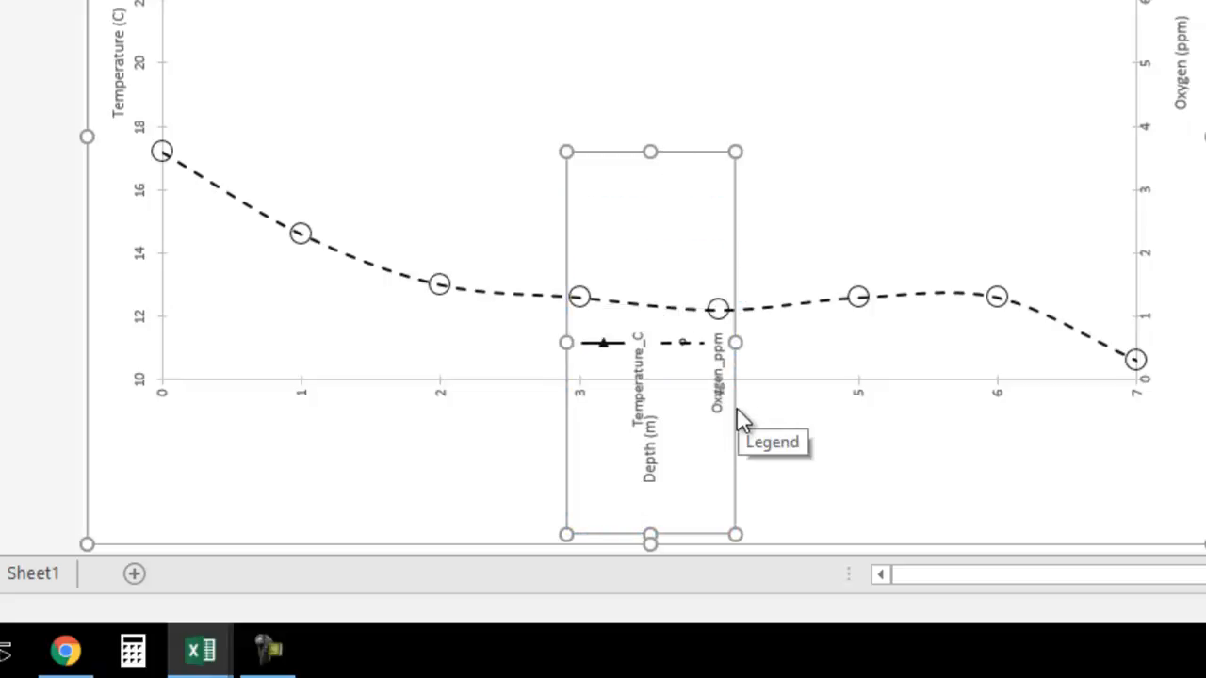
pyautogui.moveTo(736, 416); pyautogui.dragTo(818, 184)
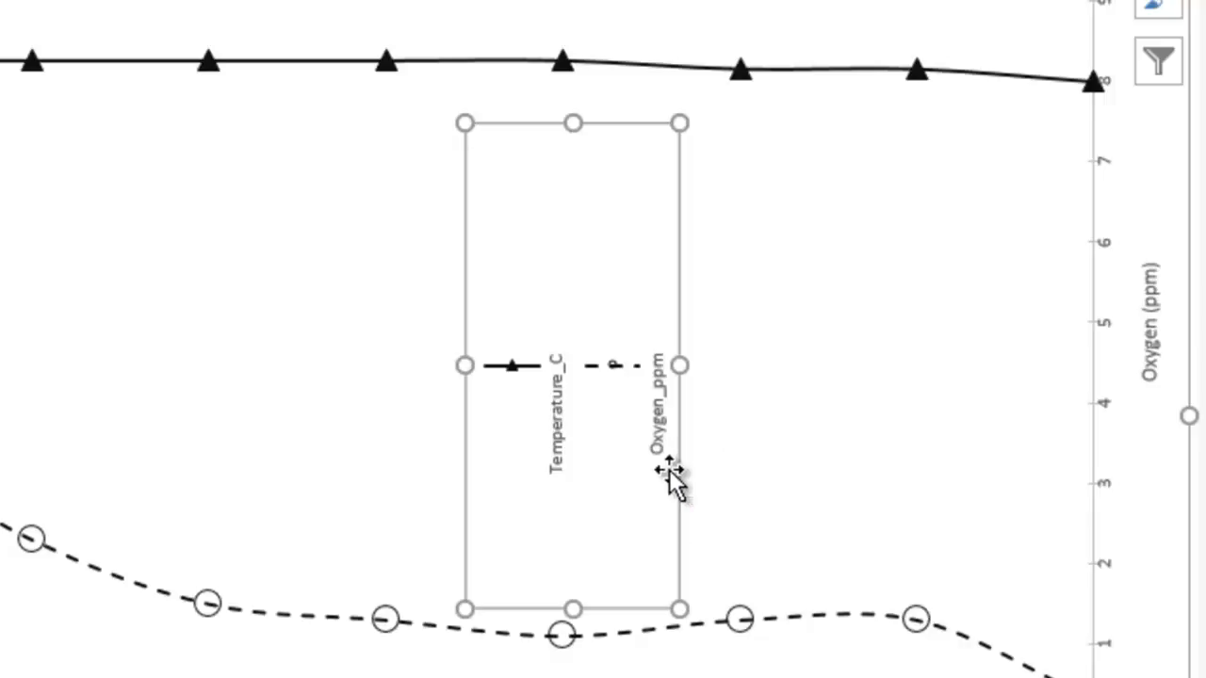
pyautogui.click(556, 435)
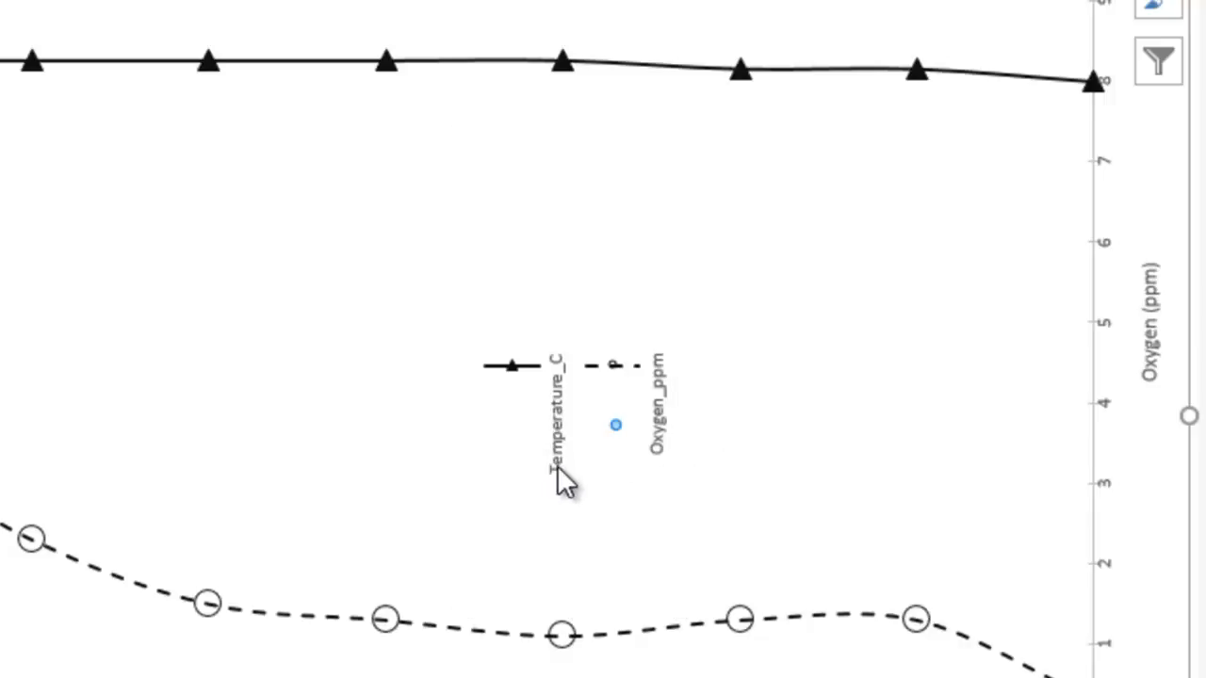
pyautogui.click(620, 419)
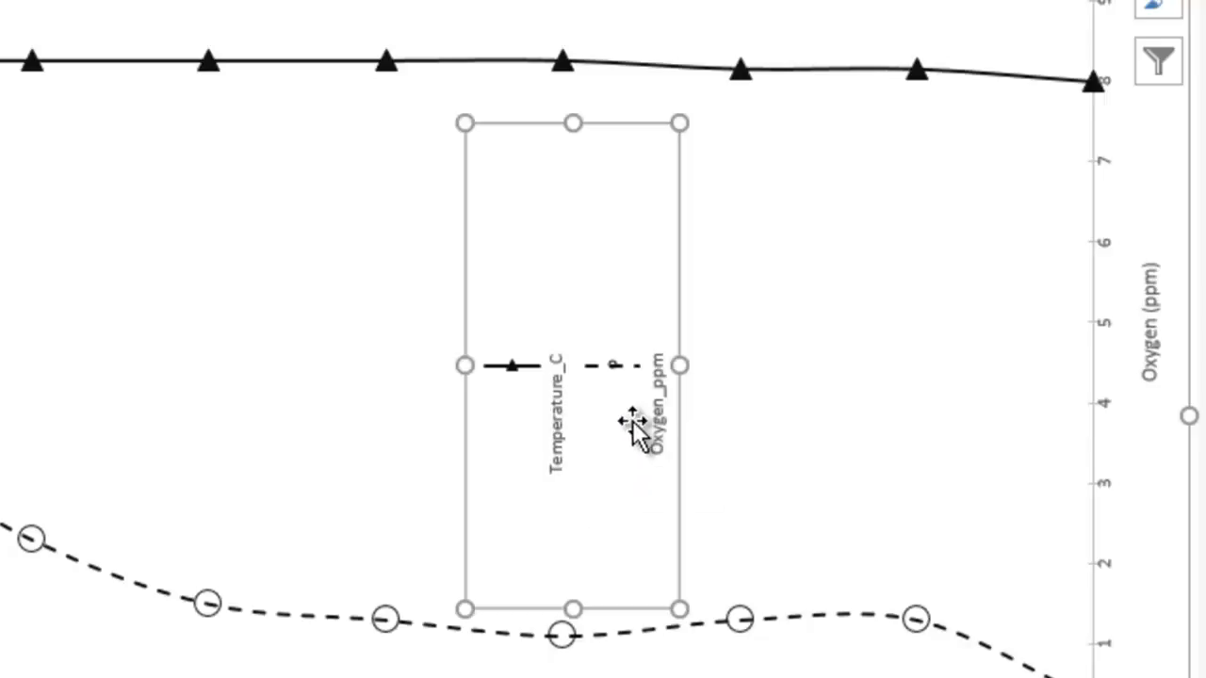
# Step: Delete the chart's legend and draw a text box about 2.6 inches wide and 1.3 inches high between the two data lines
pyautogui.press('Delete')
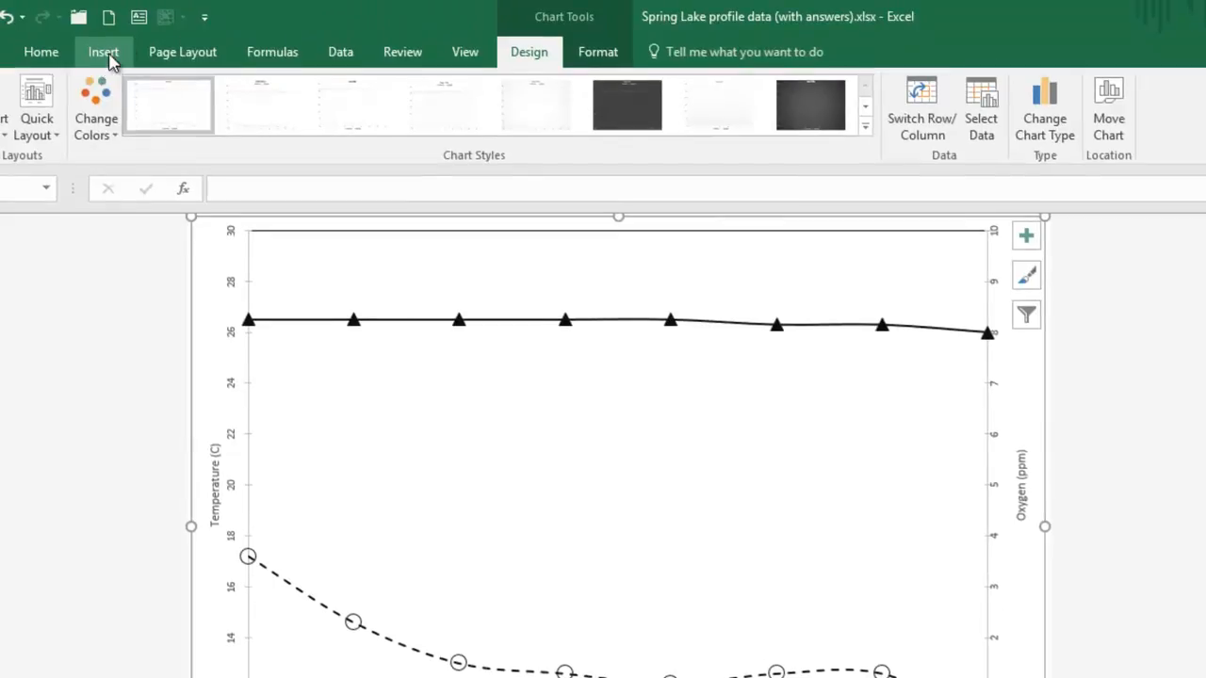
pyautogui.click(109, 59)
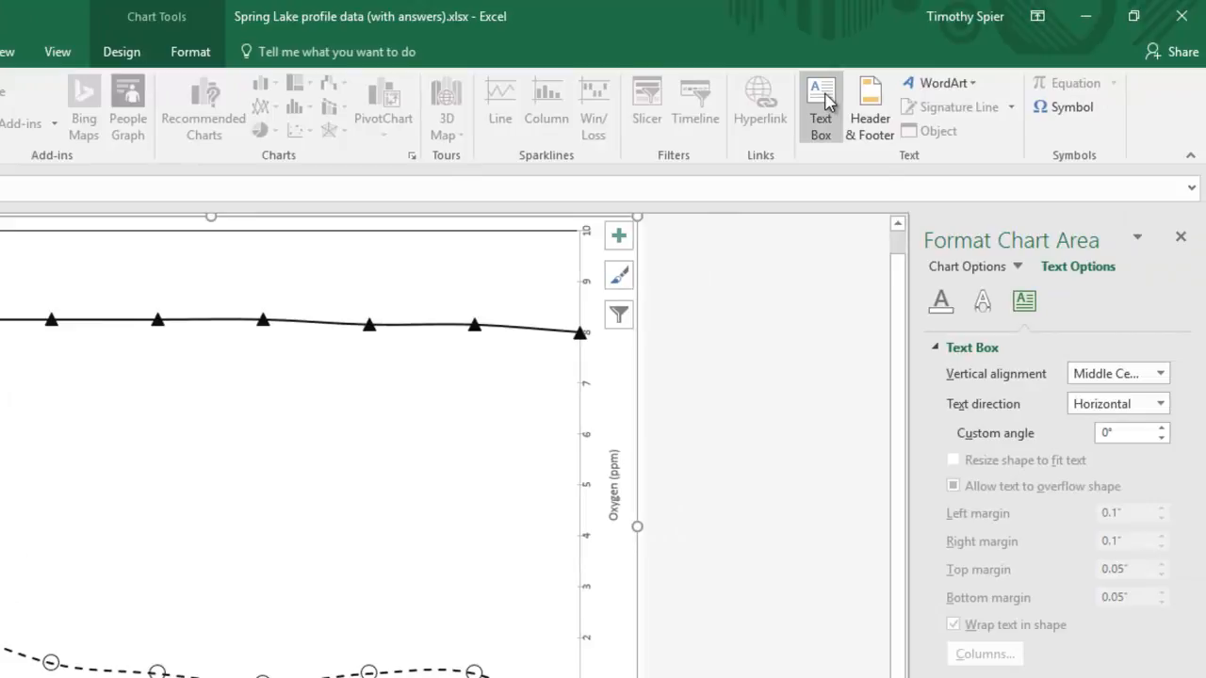
pyautogui.click(822, 104)
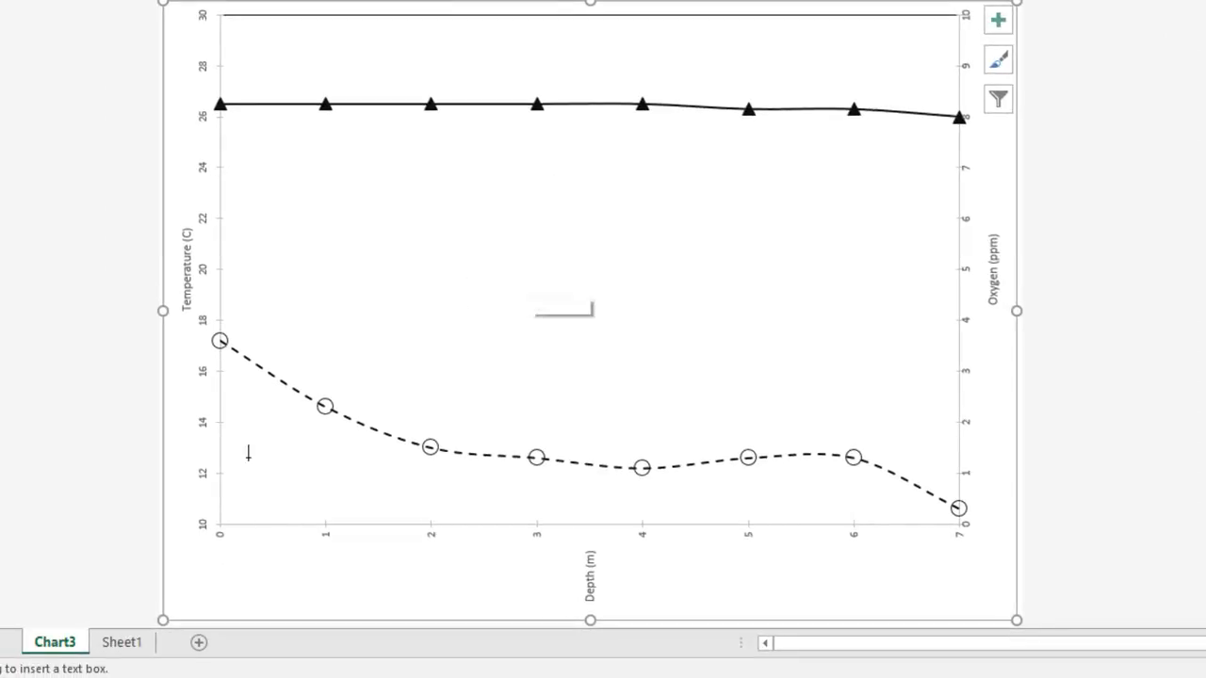
pyautogui.moveTo(462, 238); pyautogui.dragTo(698, 358)
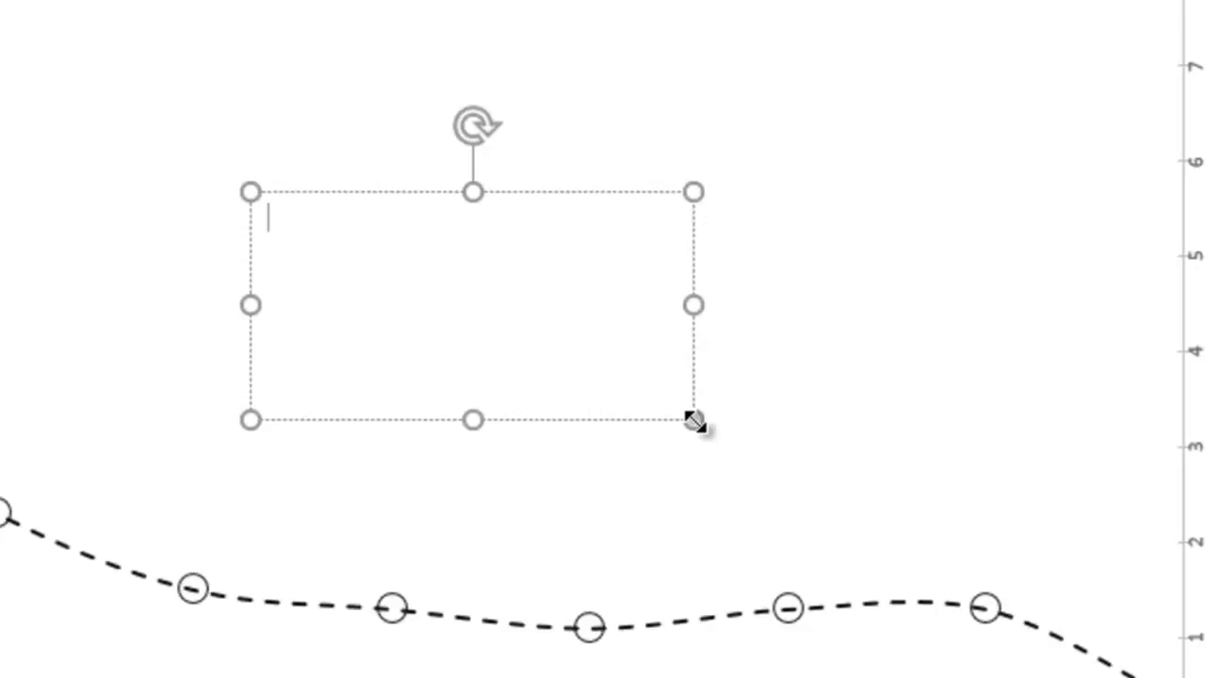
# Step: Fill the text box with four lines: "Spring Lake", "September 6, 2007", "9:50" and "Dam"
pyautogui.write('spring Lak')
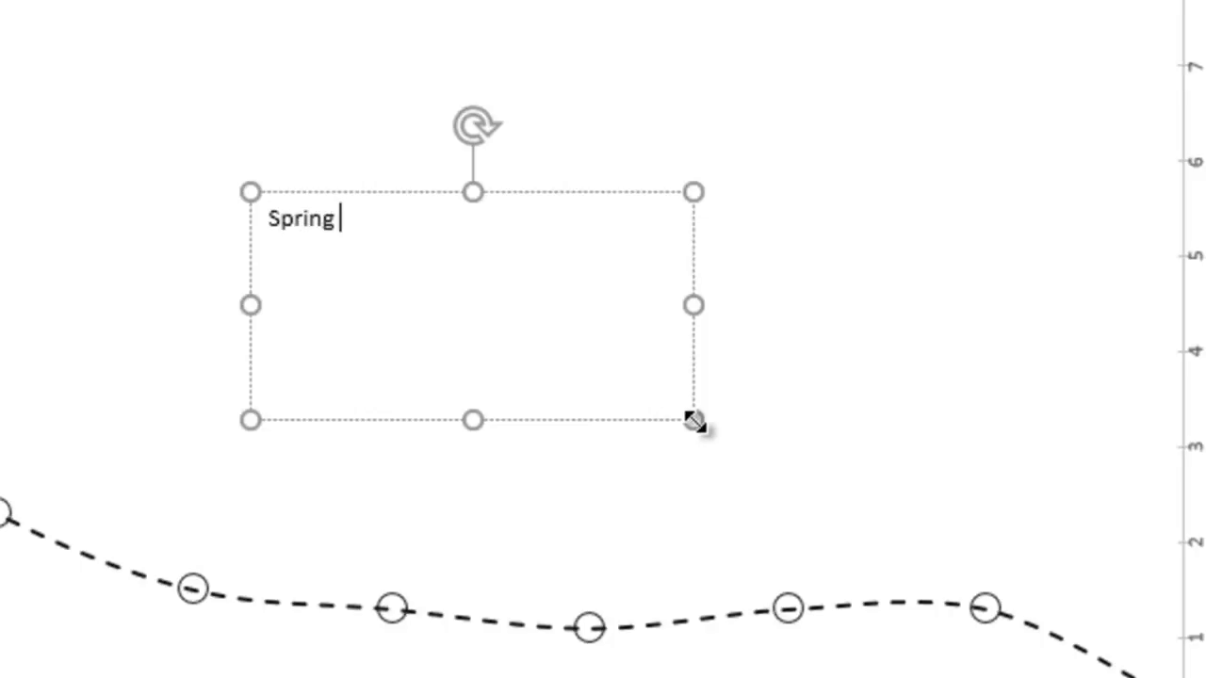
pyautogui.write('e')
pyautogui.press('Return')
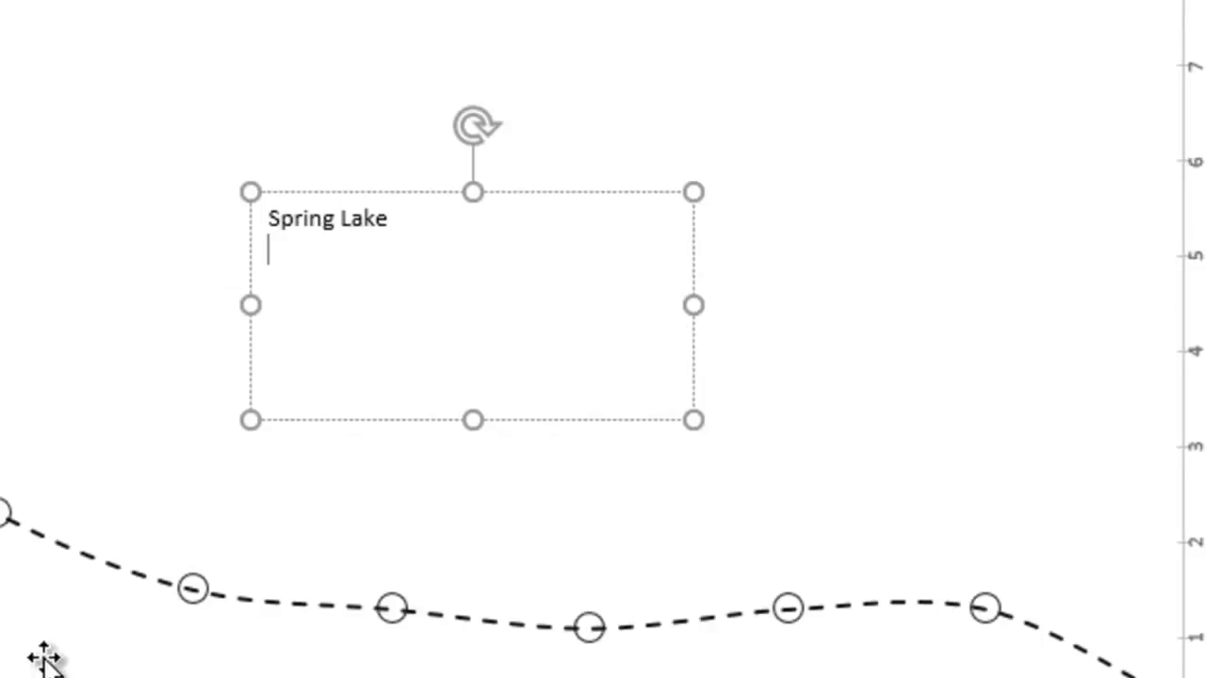
pyautogui.write('Septemb')
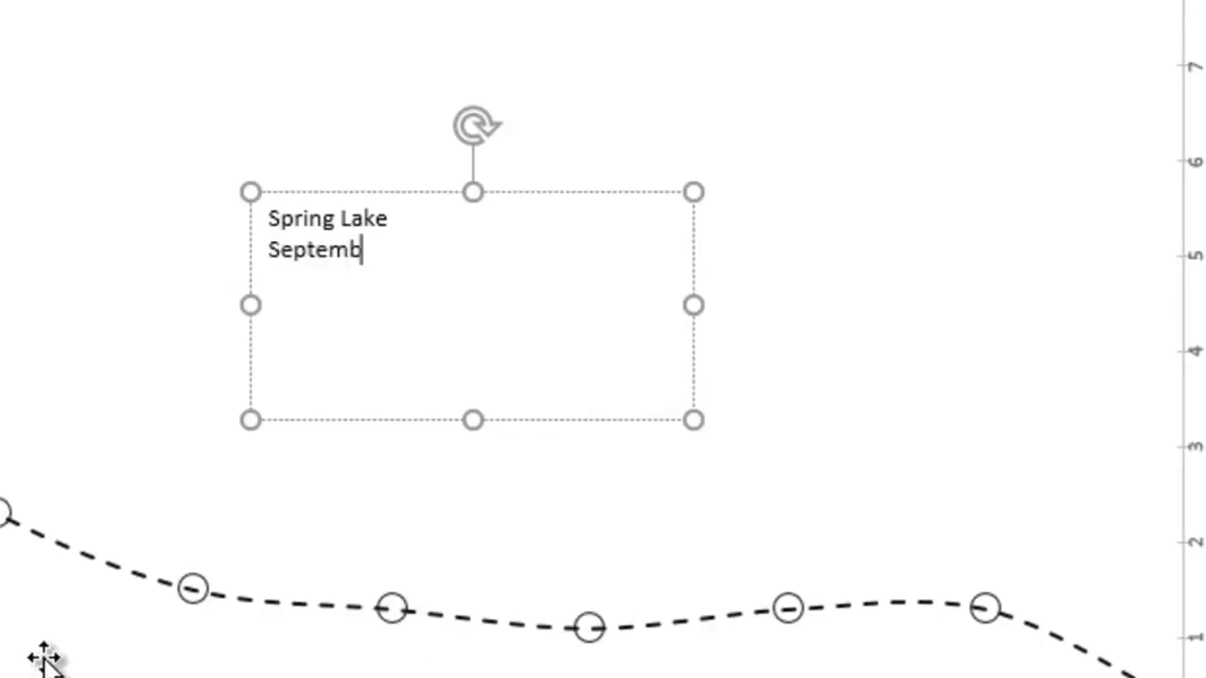
pyautogui.write('er 6, 20')
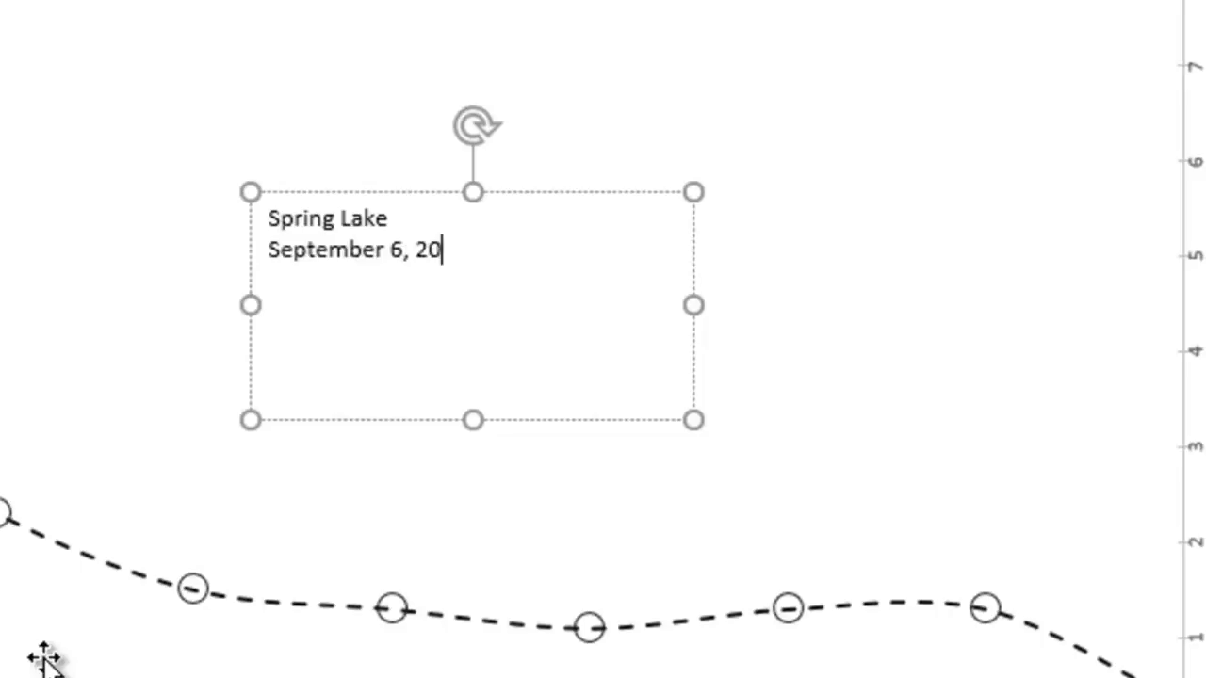
pyautogui.write('07')
pyautogui.press('Return')
pyautogui.write('9')
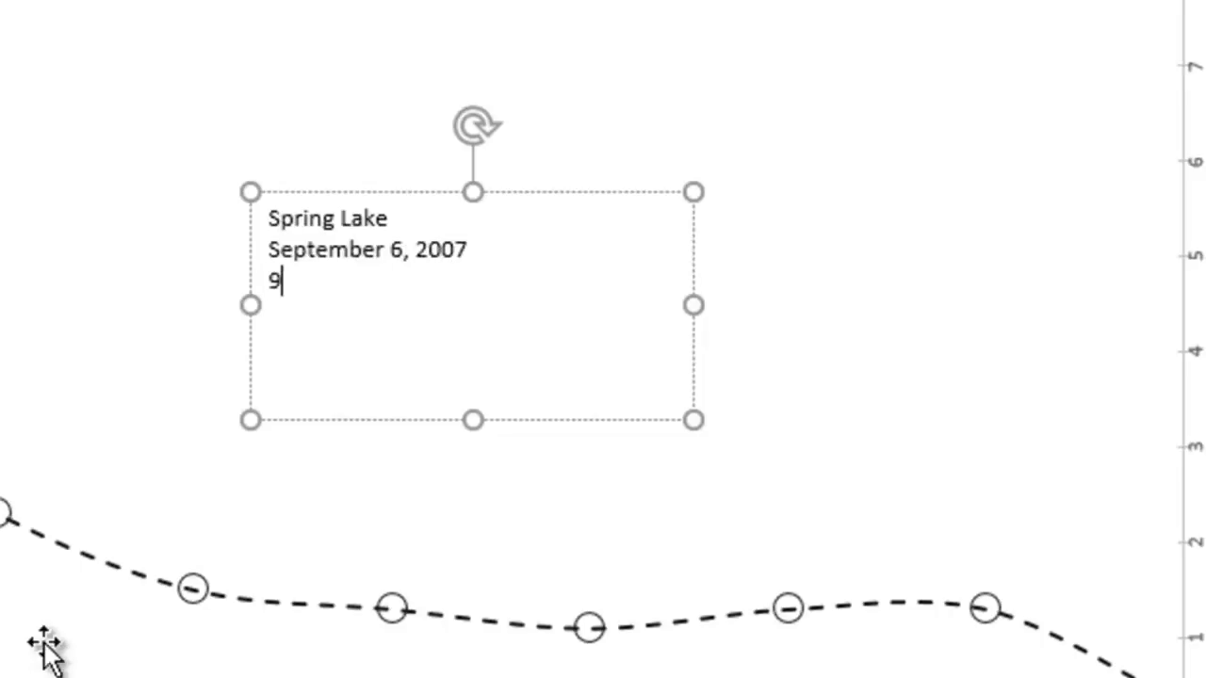
pyautogui.write(':50')
pyautogui.press('Return')
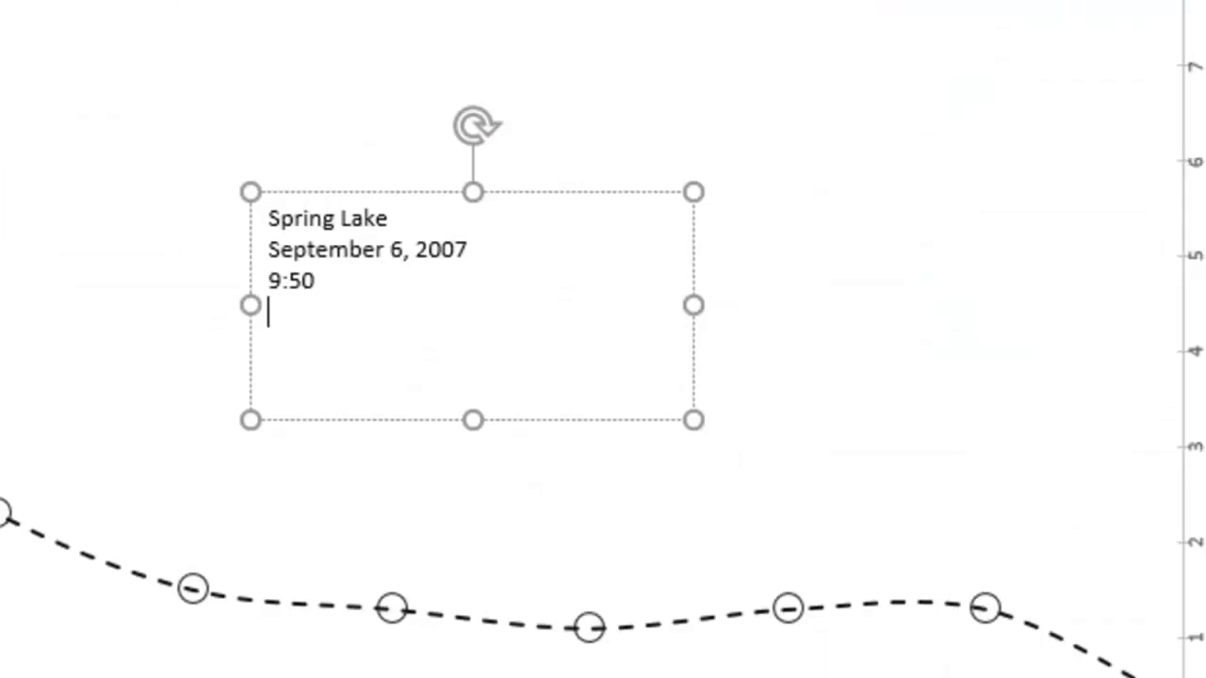
pyautogui.write('Dam')
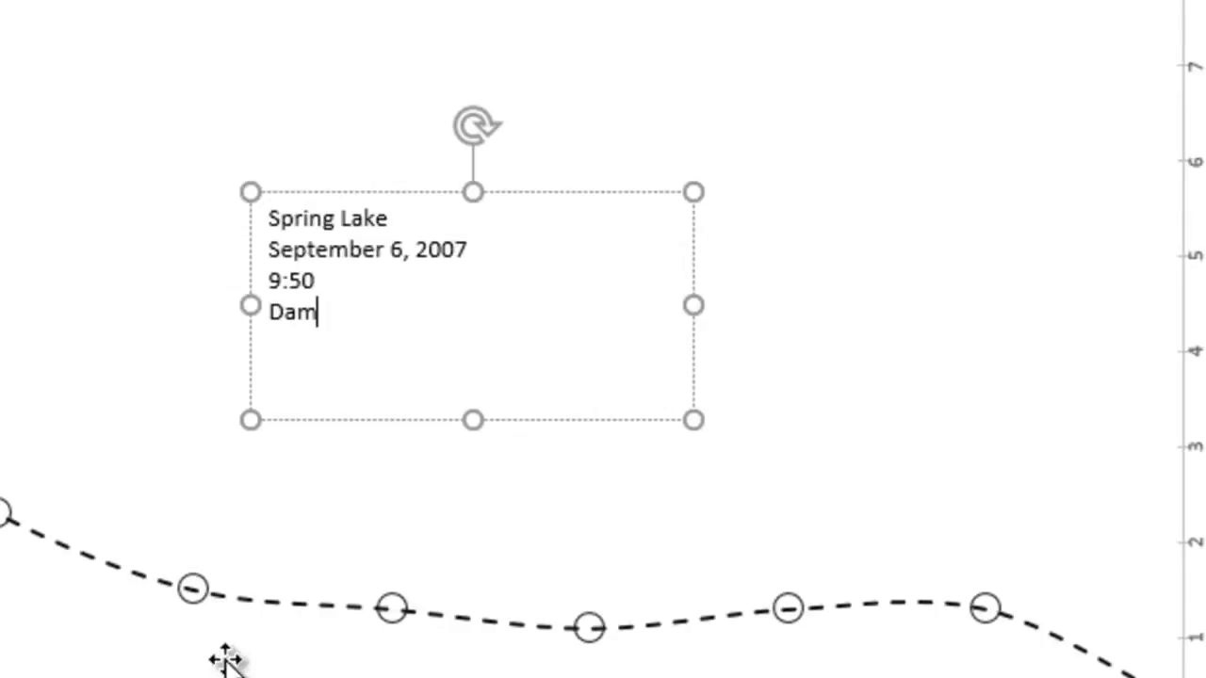
pyautogui.click(666, 435)
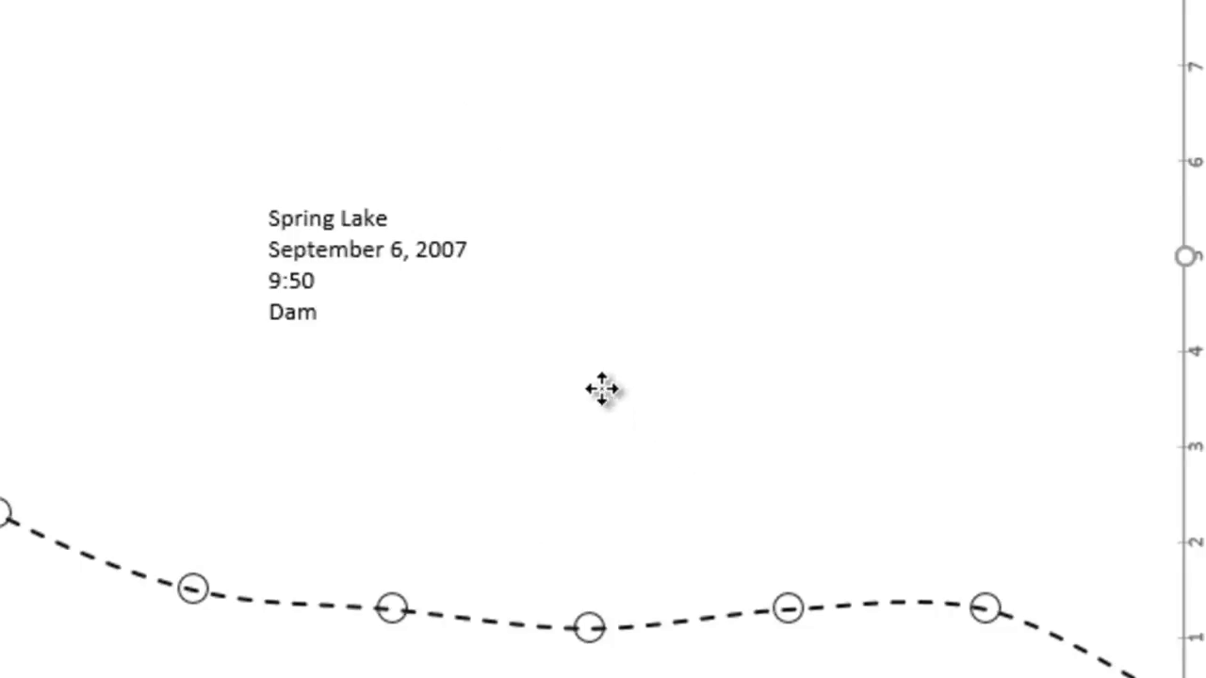
# Step: Rotate all text in the Spring Lake text box by 270°
pyautogui.click(442, 246)
pyautogui.click(432, 193)
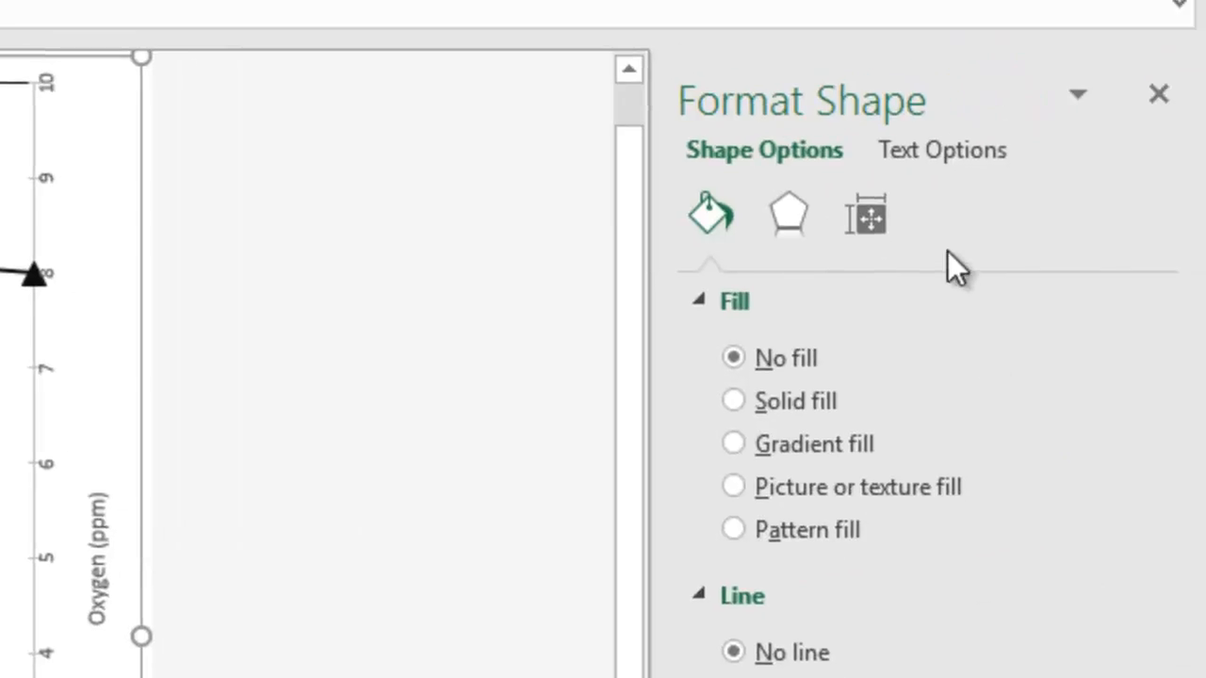
pyautogui.click(956, 150)
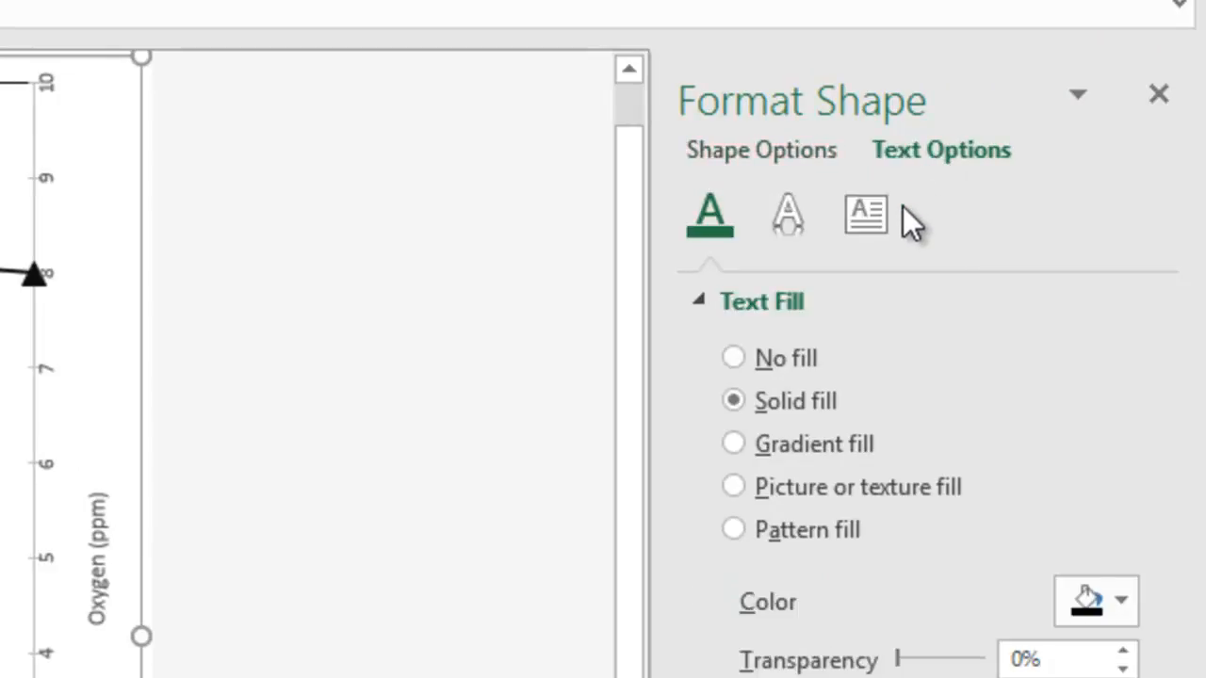
pyautogui.click(869, 210)
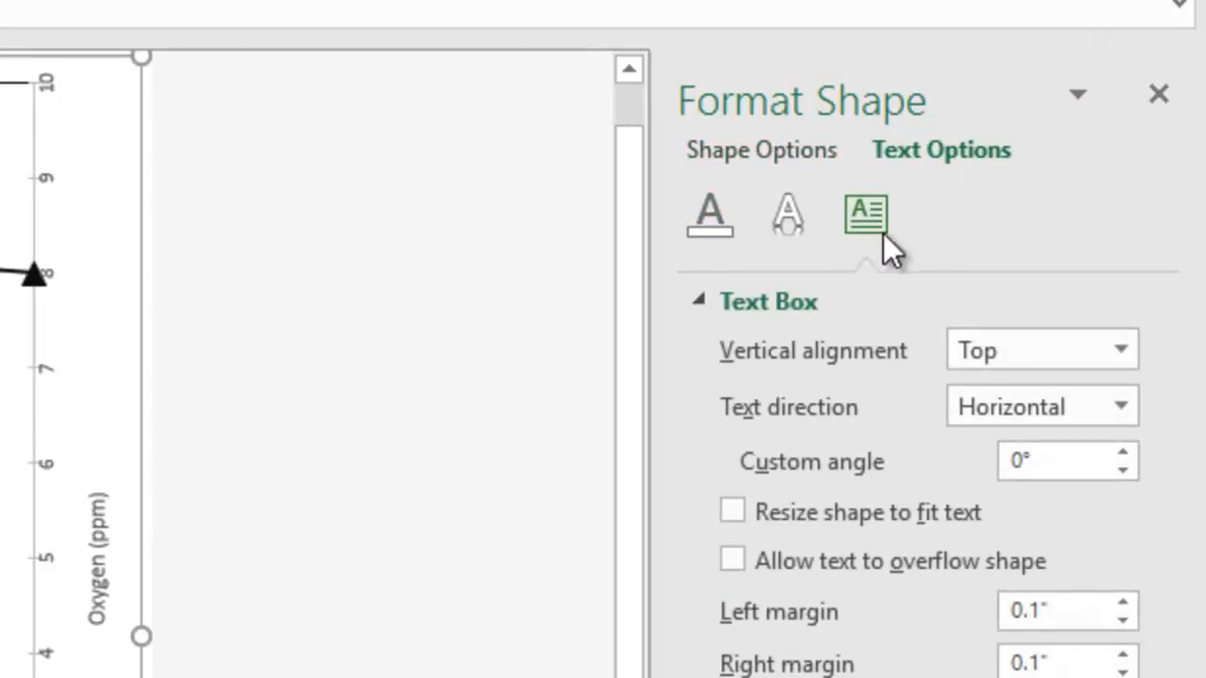
pyautogui.click(1005, 413)
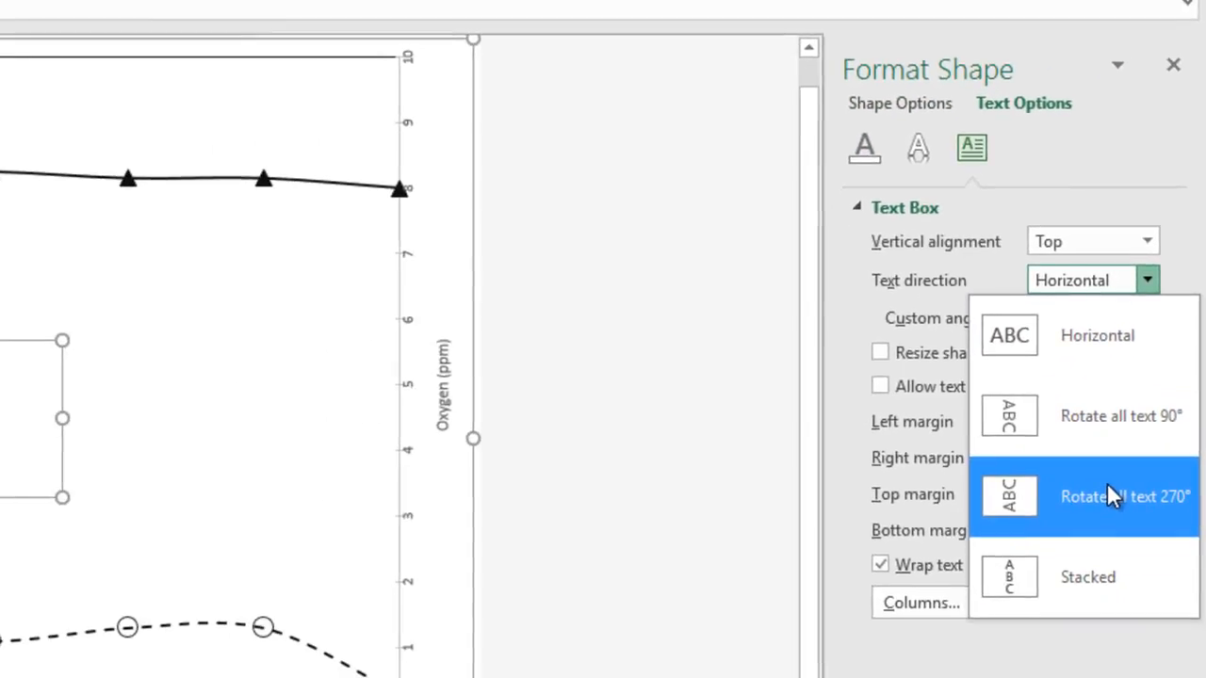
pyautogui.click(1097, 565)
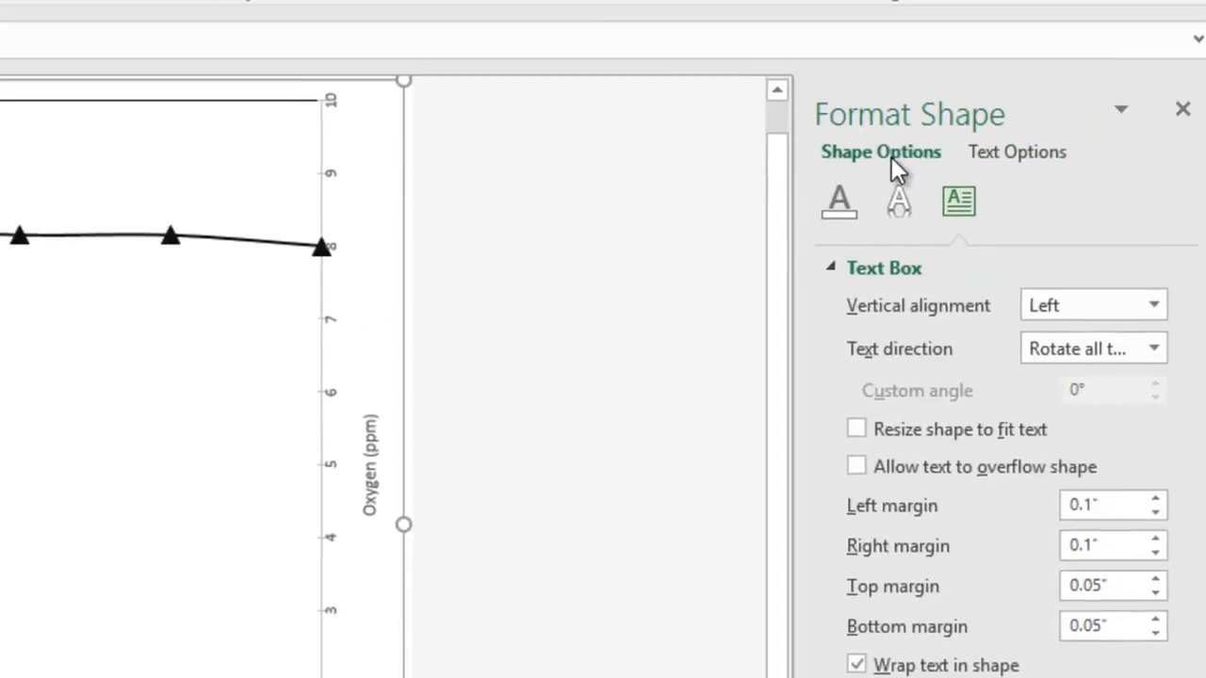
# Step: Set the Spring Lake text box's height to 1.5 inches and its width to 2 inches
pyautogui.click(879, 159)
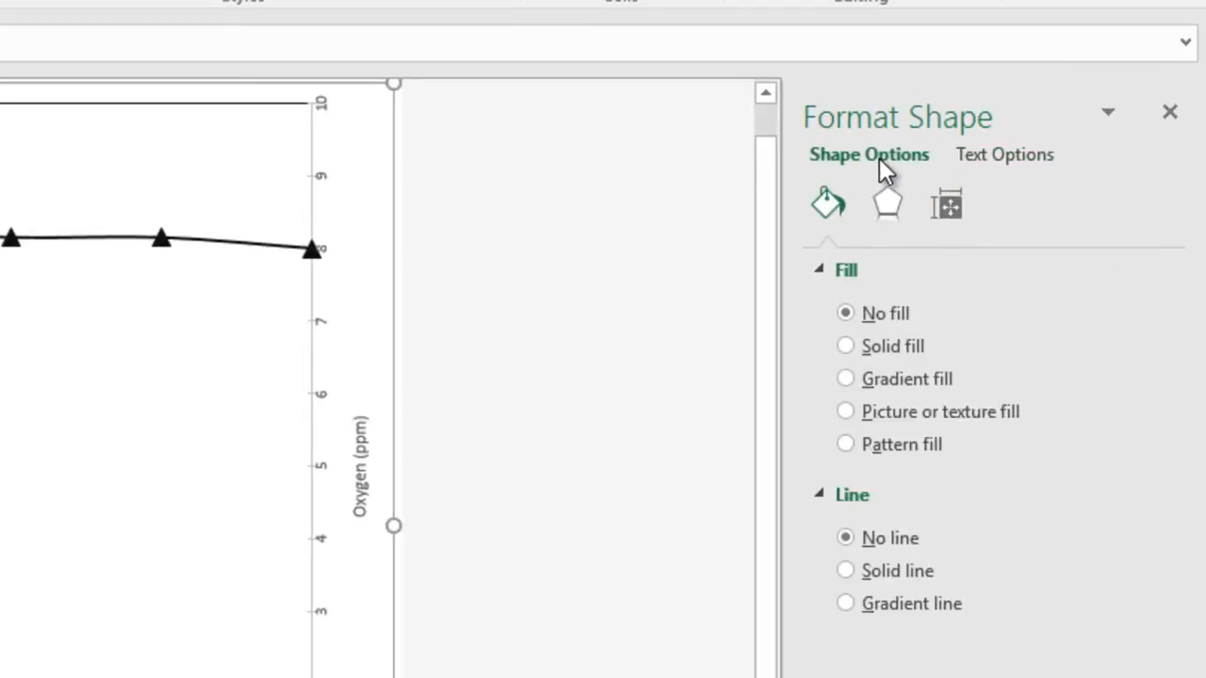
pyautogui.click(949, 206)
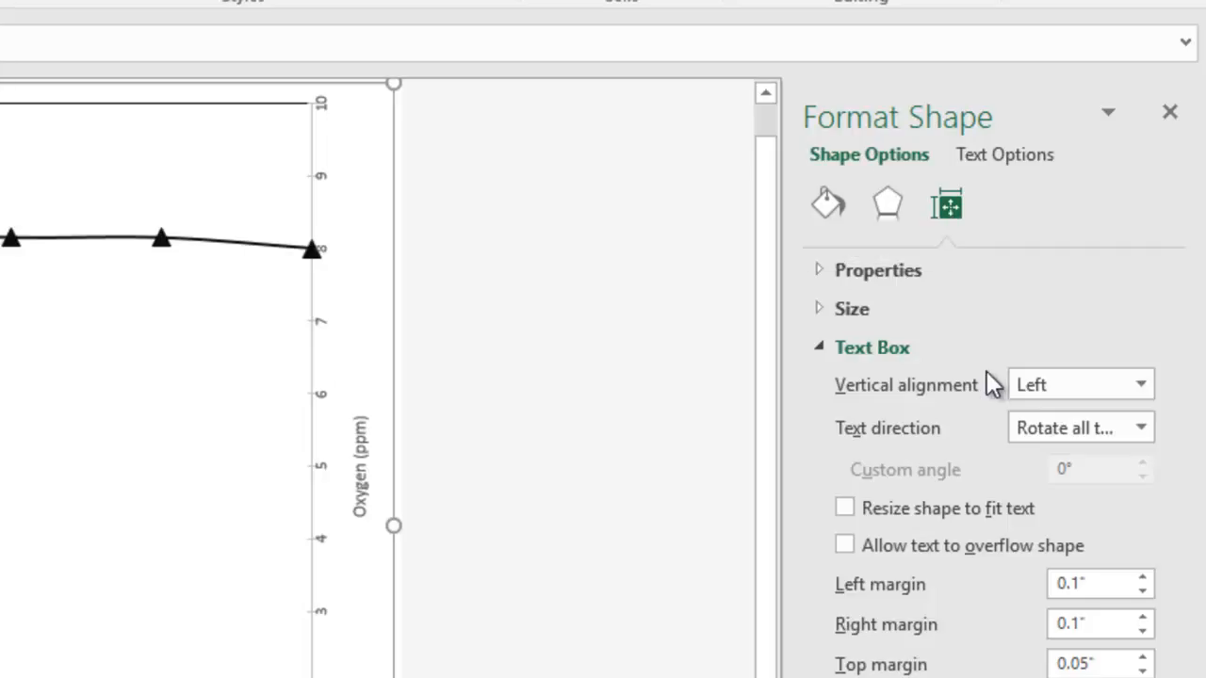
pyautogui.click(822, 313)
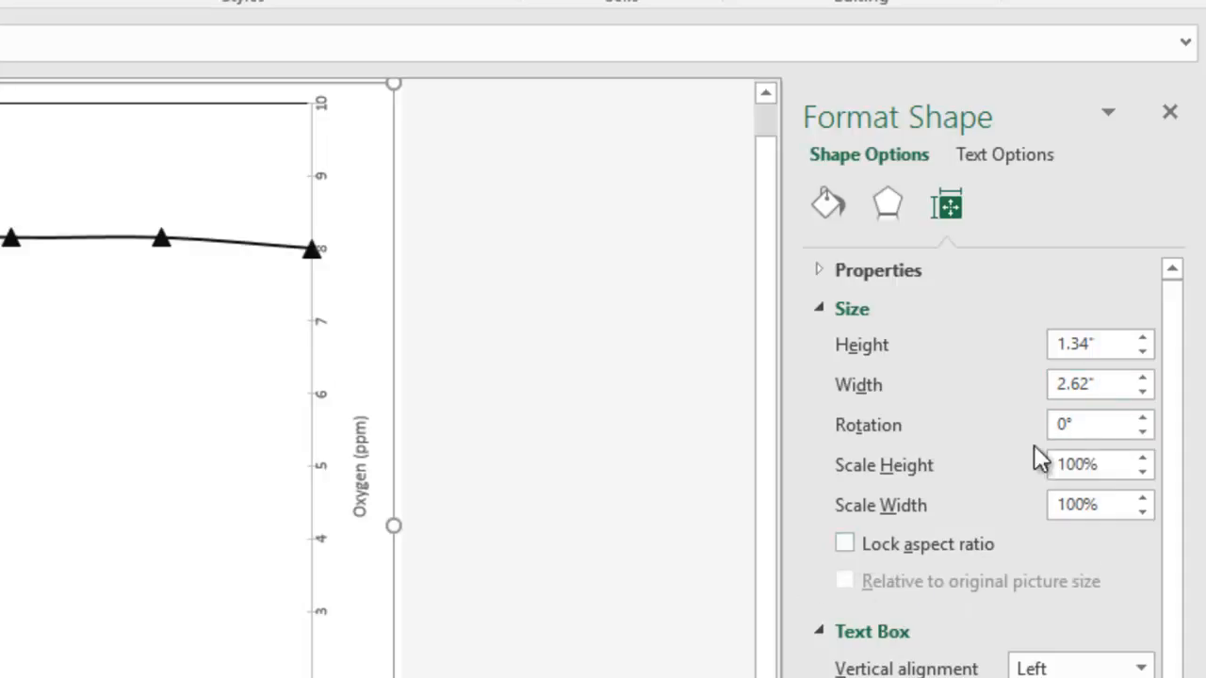
pyautogui.moveTo(1116, 342); pyautogui.dragTo(1015, 344)
pyautogui.write('1.5')
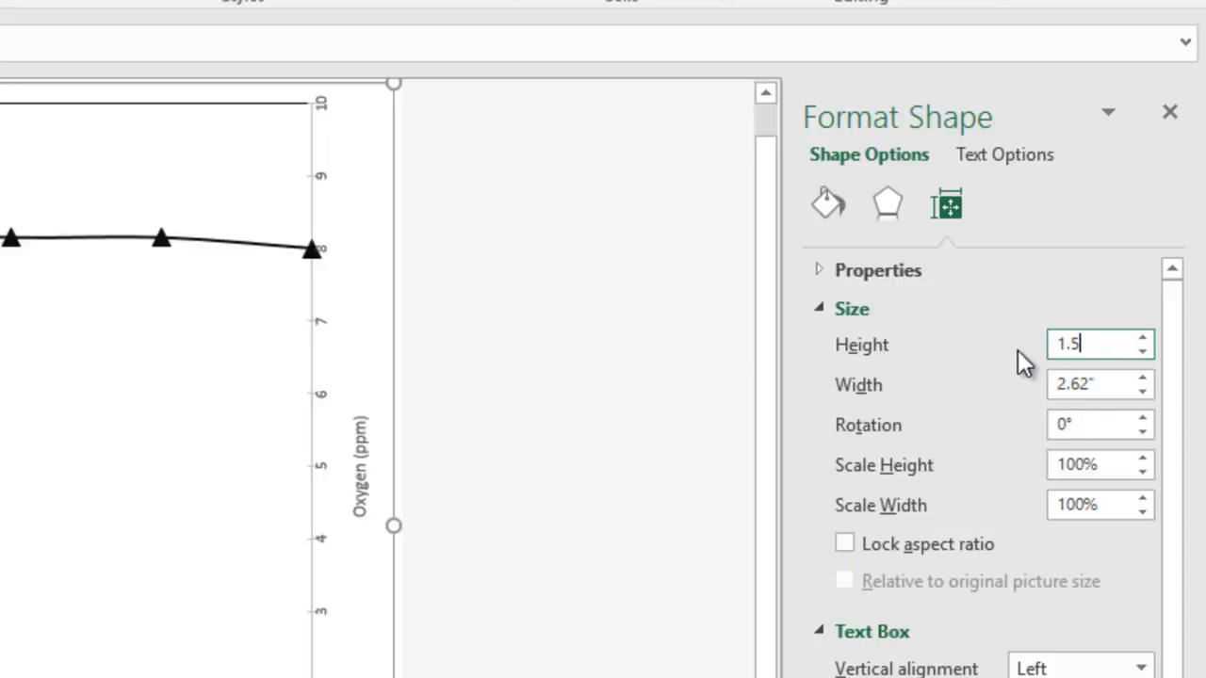
pyautogui.press('Tab')
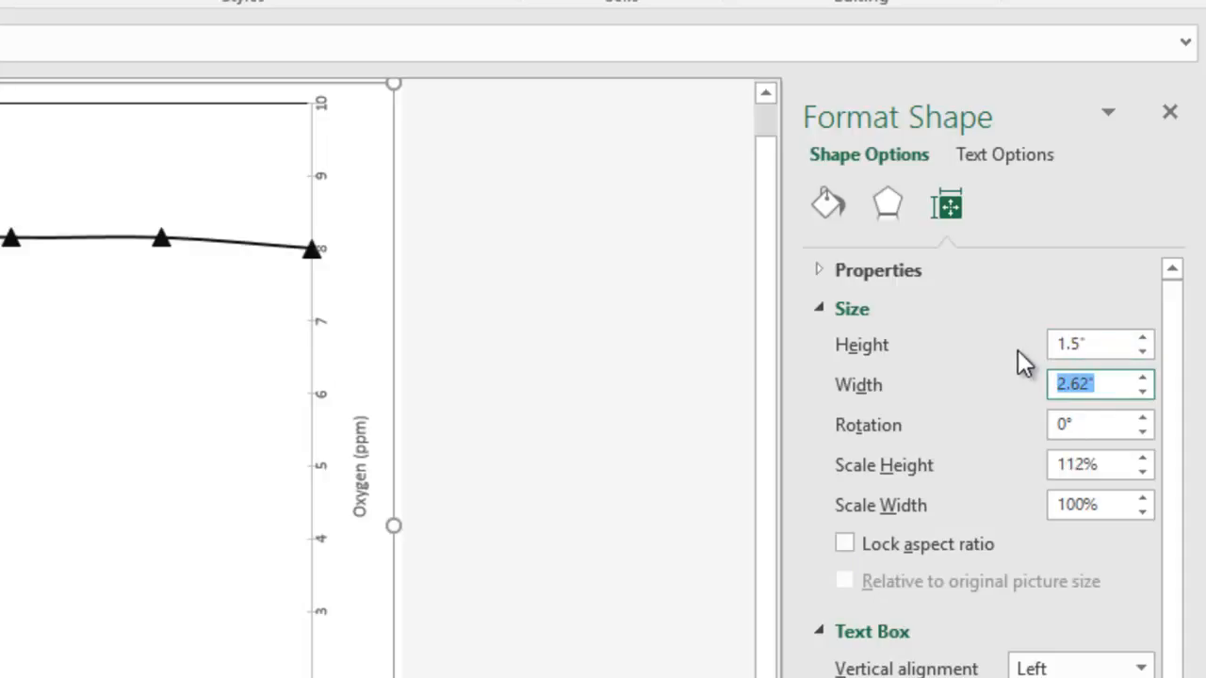
pyautogui.write('2')
pyautogui.press('Tab')
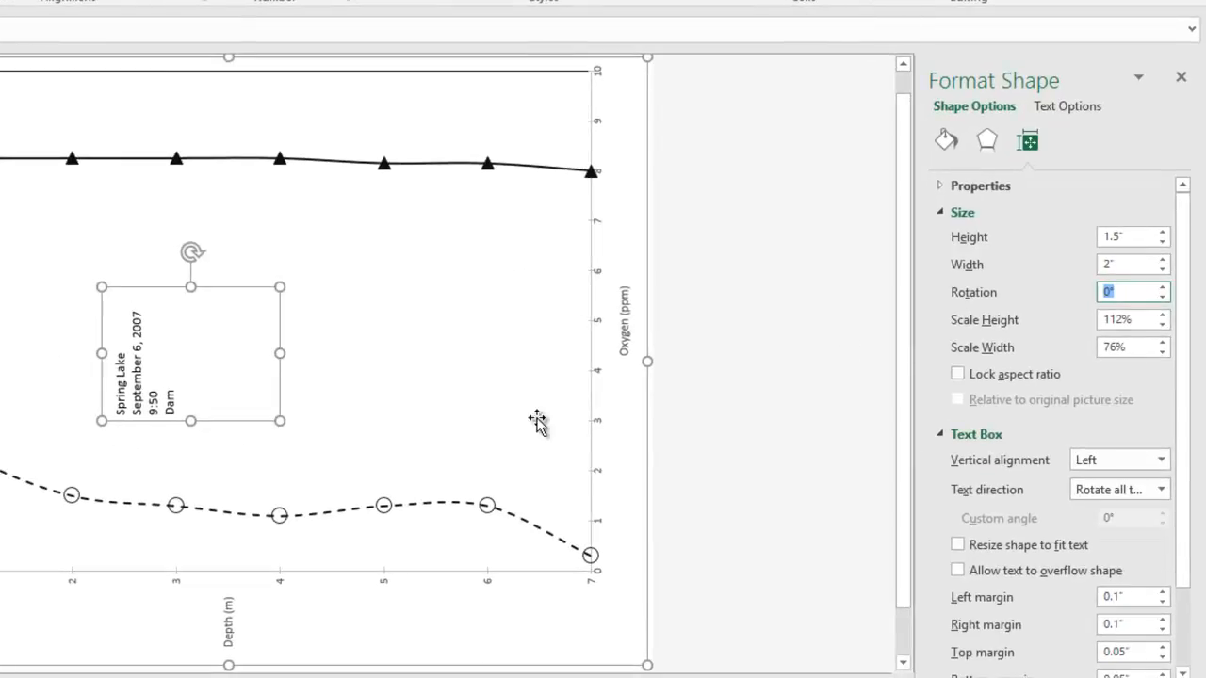
# Step: Move the Spring Lake text box into the plot's corner near depth 0, just below the dashed line
pyautogui.click(246, 418)
pyautogui.moveTo(246, 419); pyautogui.dragTo(0, 669)
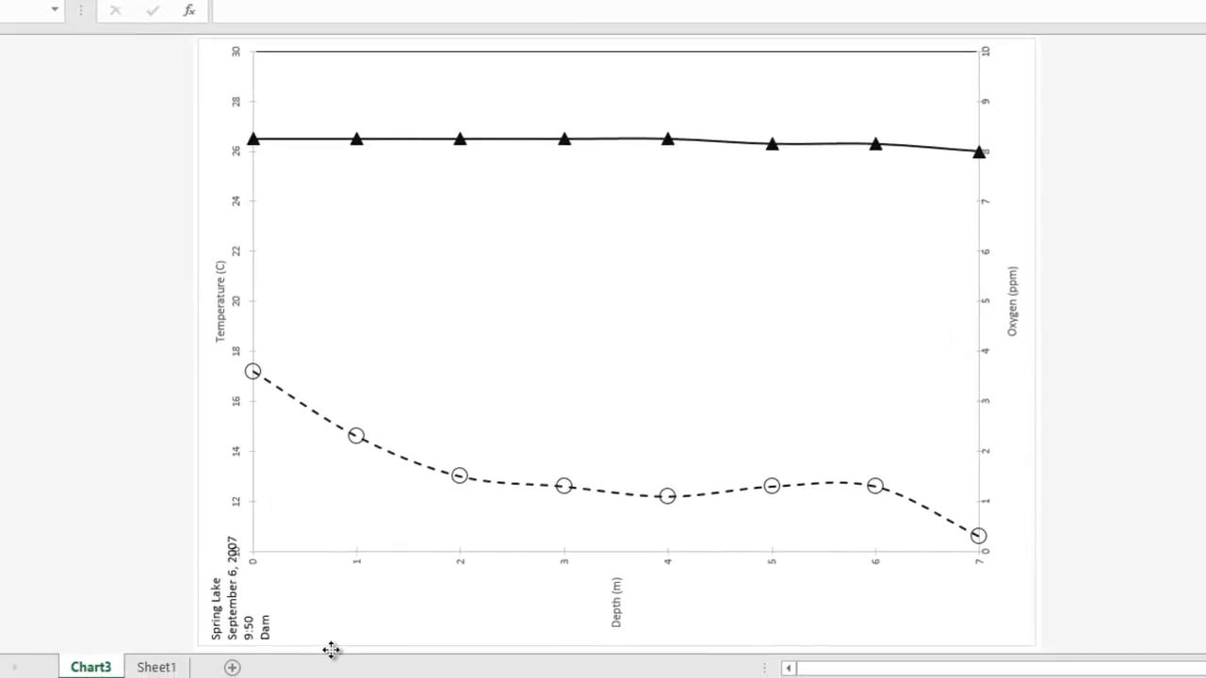
pyautogui.moveTo(332, 649); pyautogui.dragTo(405, 534)
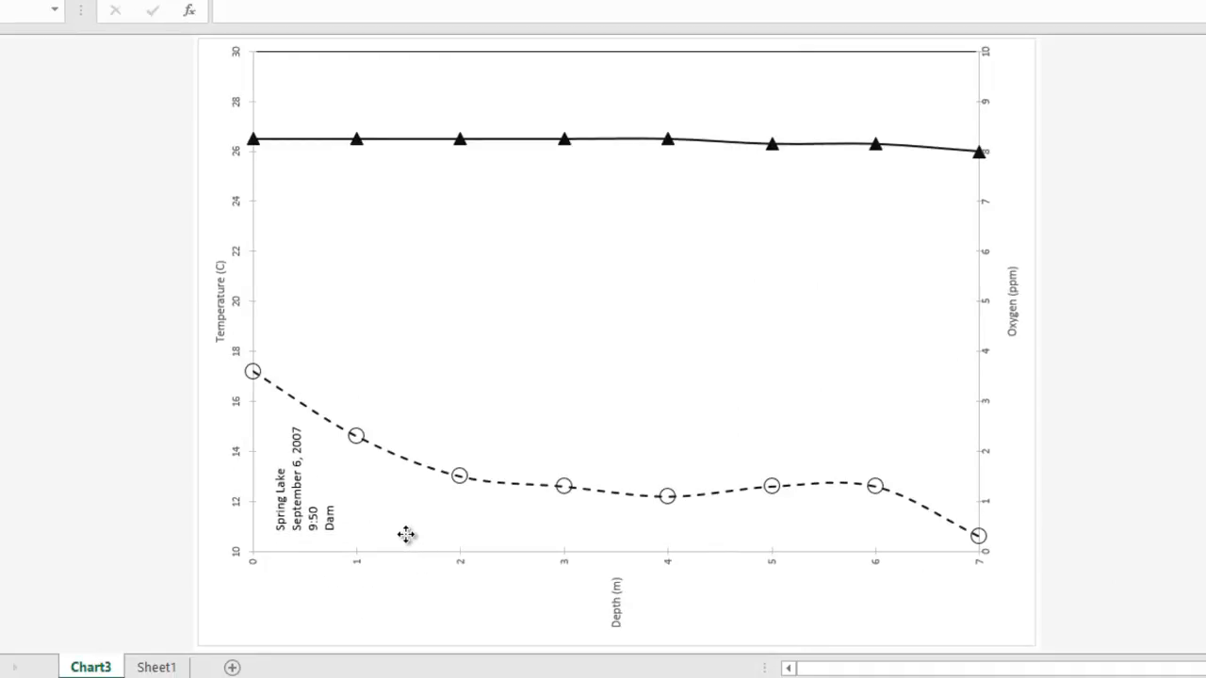
pyautogui.moveTo(405, 534); pyautogui.dragTo(404, 537)
pyautogui.click(389, 596)
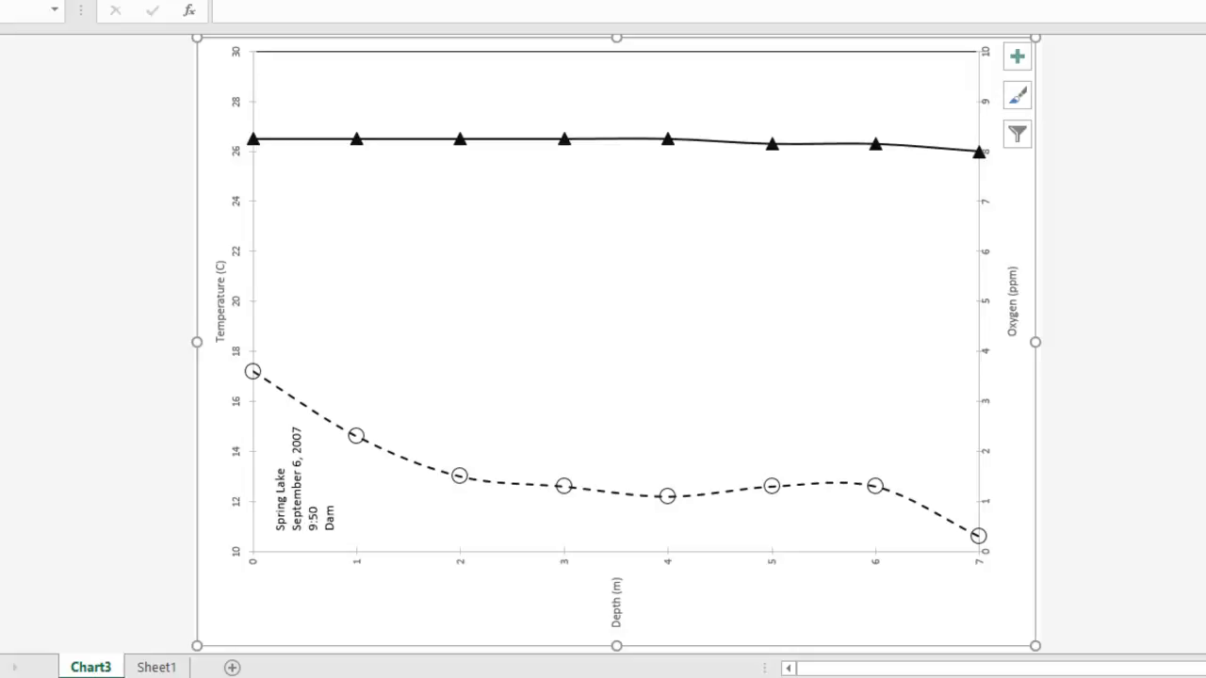
# Step: Switch to Word 2016 and create a blank document
pyautogui.press('super')
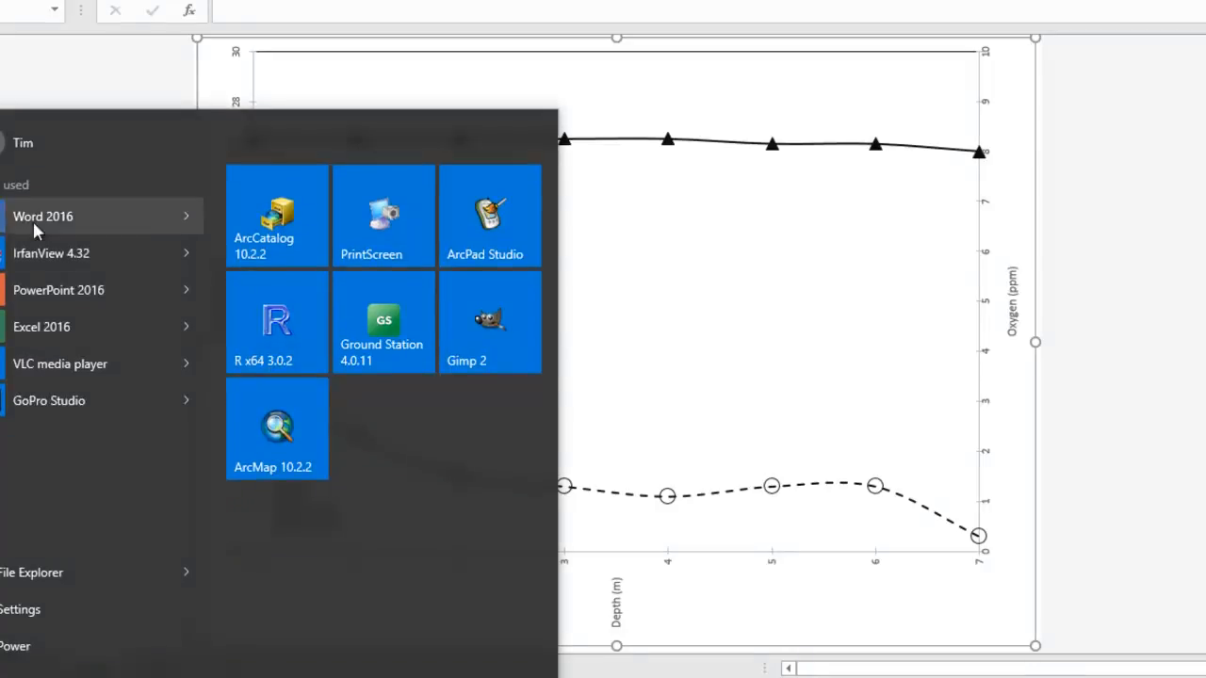
pyautogui.click(57, 216)
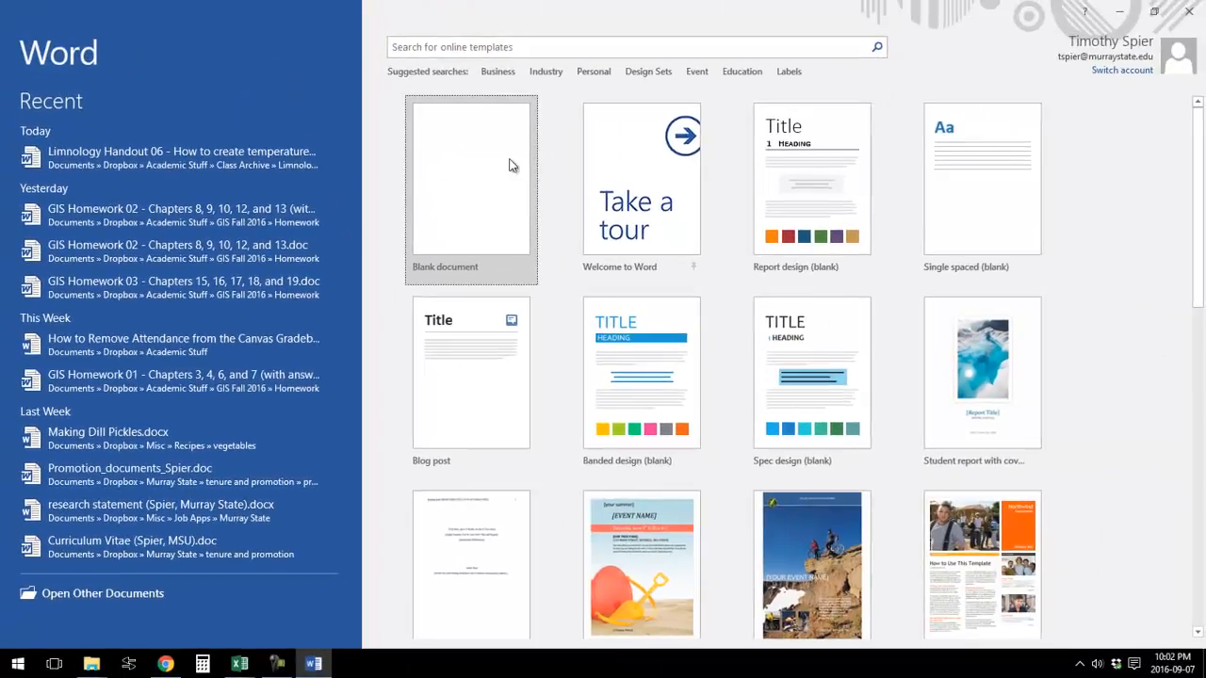
pyautogui.click(509, 165)
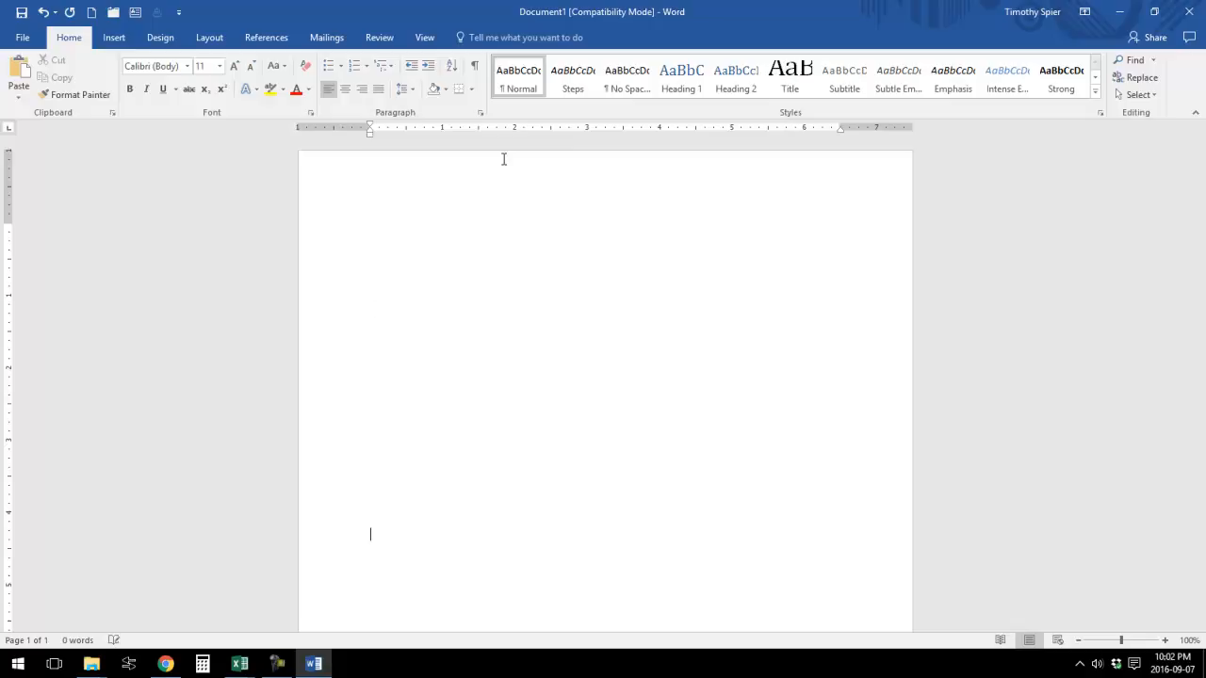
pyautogui.press('Return')
pyautogui.press('Return')
pyautogui.press('Return')
pyautogui.press('Return')
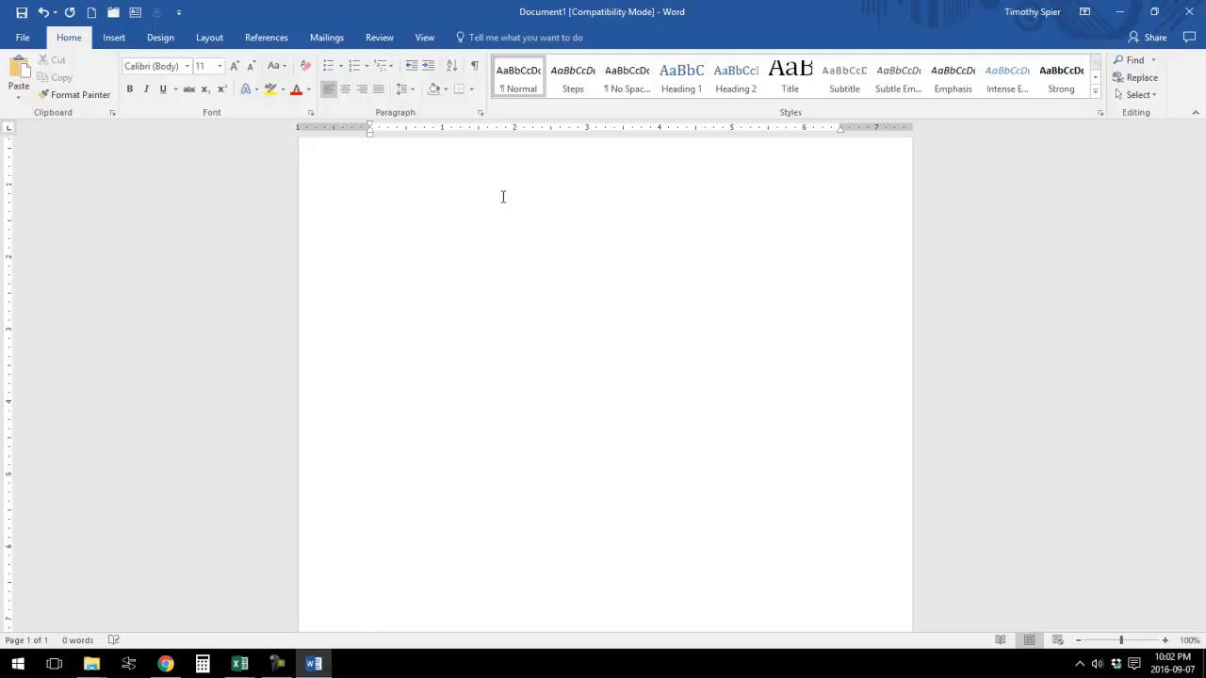
pyautogui.hotkey('ctrl', 'z')
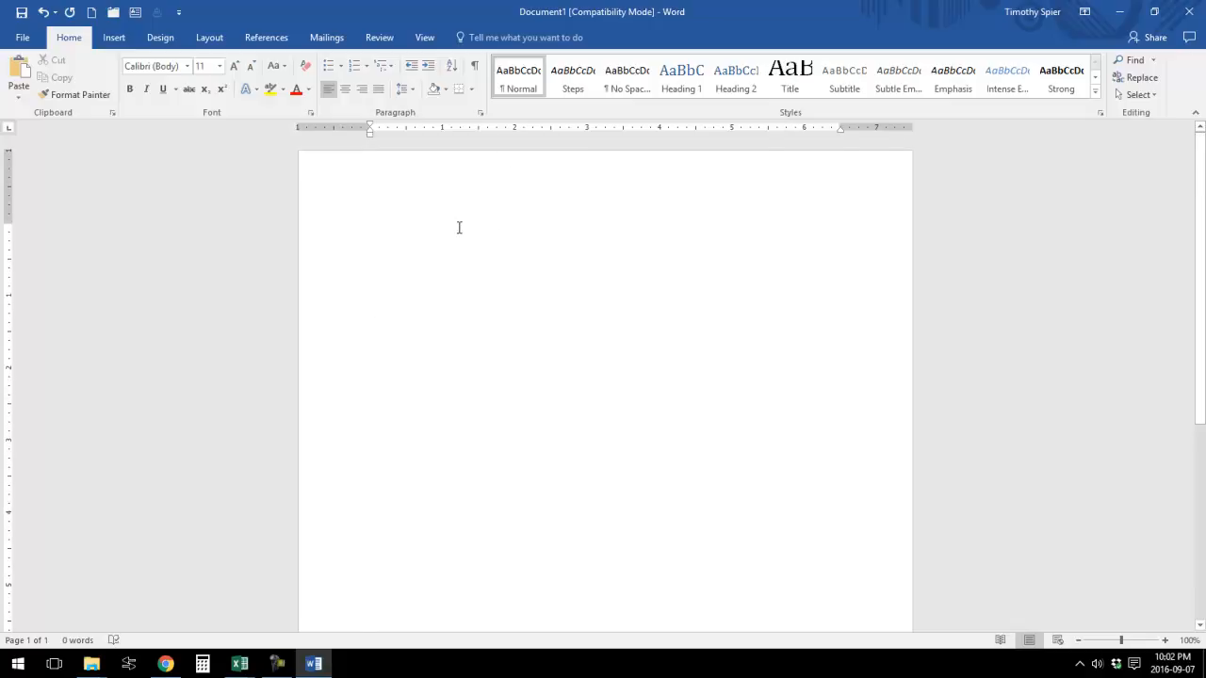
# Step: Copy the entire chart from the Spring Lake profile data workbook in Excel and switch back to the blank Word document
pyautogui.click(241, 664)
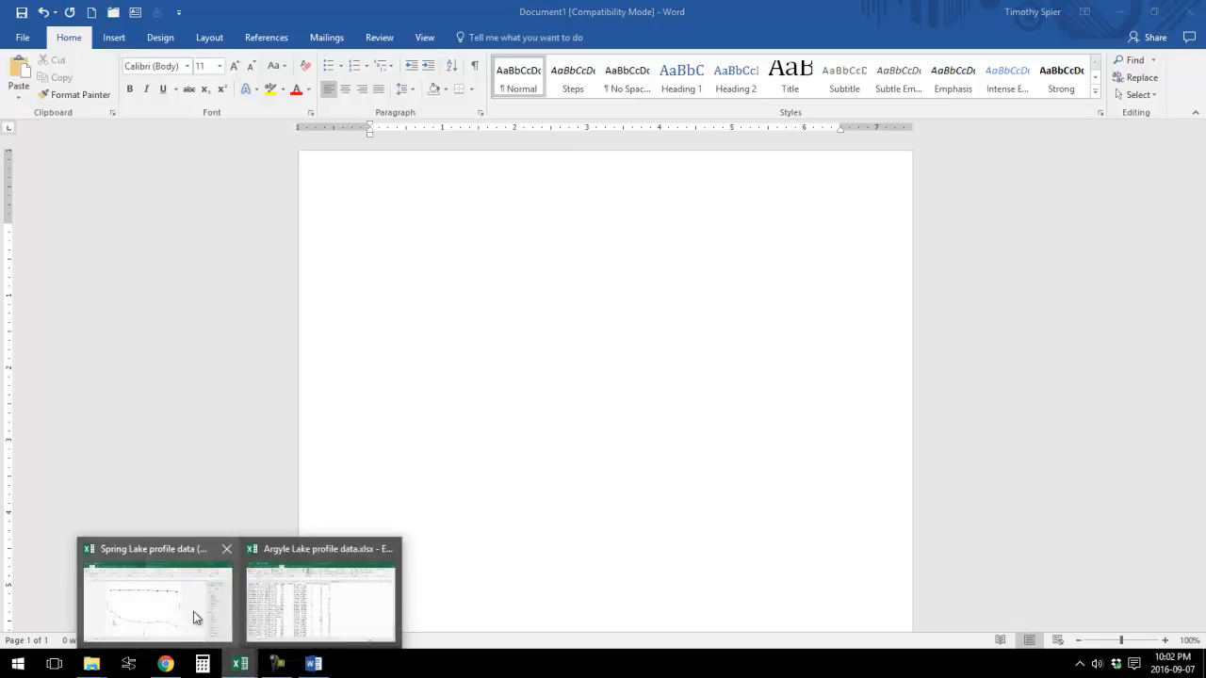
pyautogui.click(214, 637)
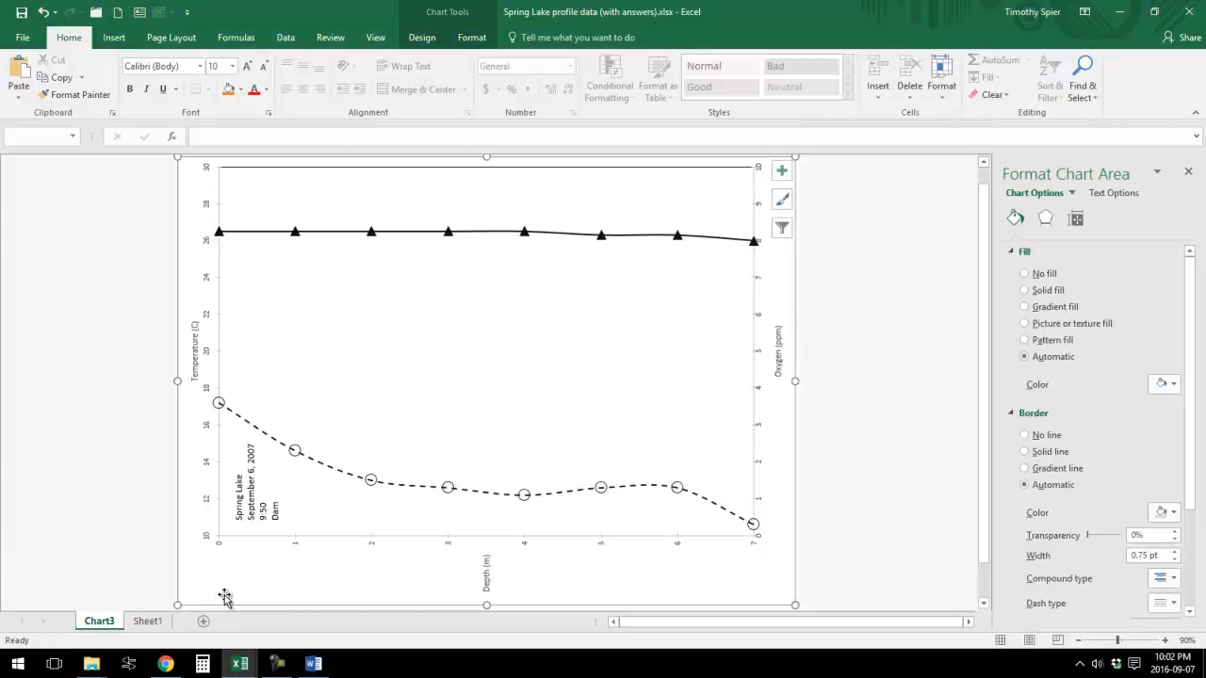
pyautogui.hotkey('ctrl', 'c')
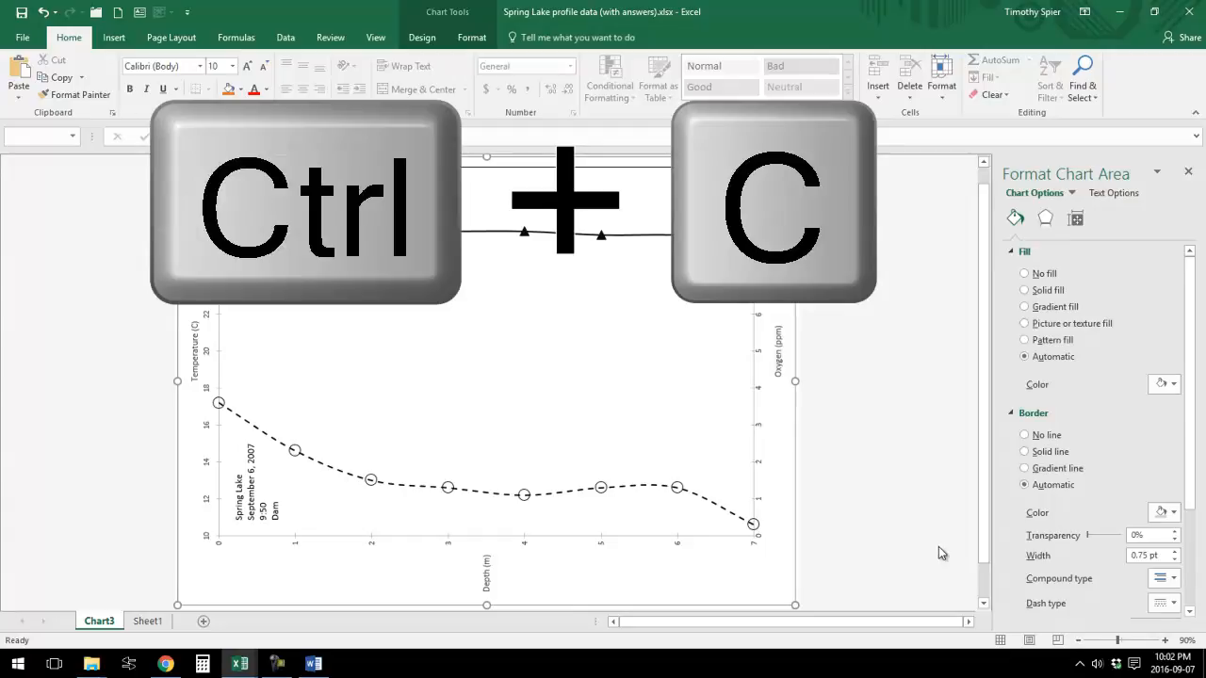
pyautogui.click(314, 664)
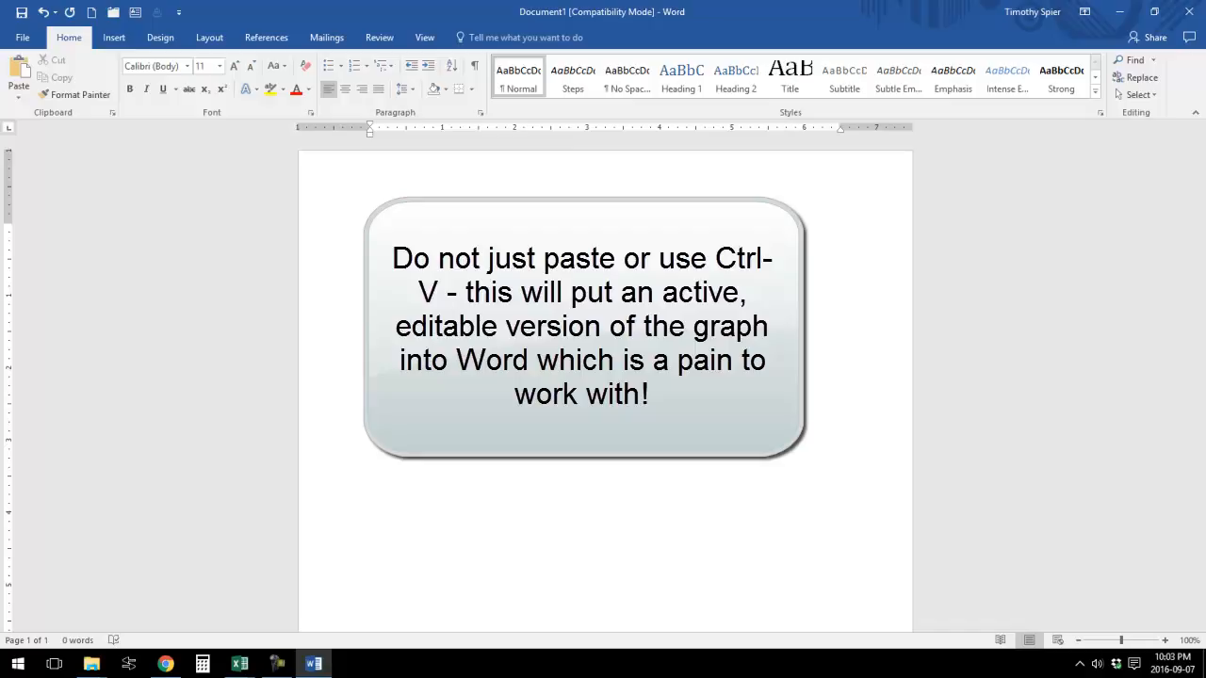
# Step: Paste the copied chart into the blank document as a picture and shift it slightly toward the page's upper-left corner
pyautogui.click(19, 99)
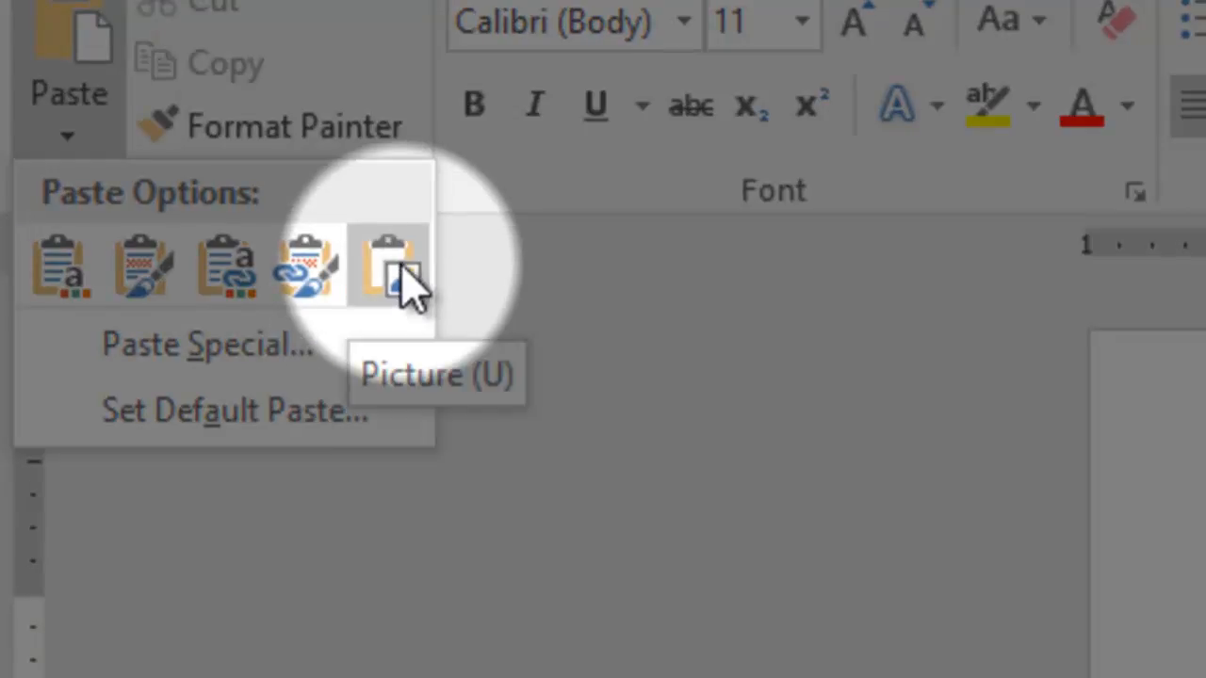
pyautogui.click(406, 283)
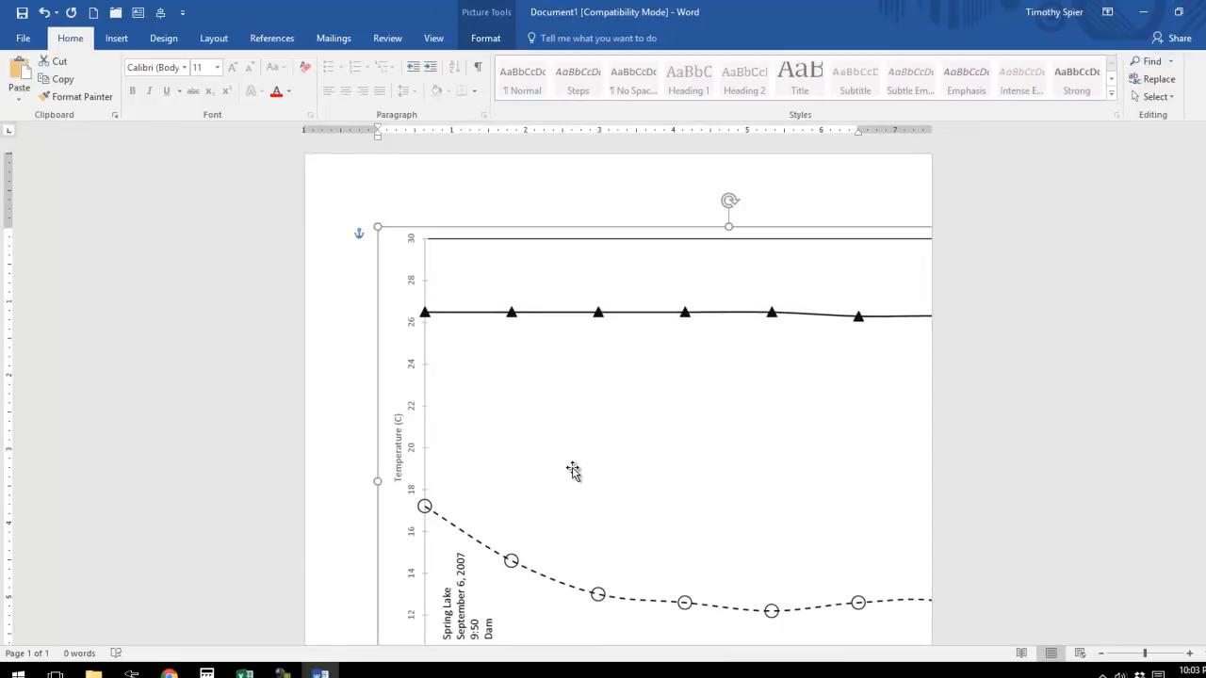
pyautogui.moveTo(568, 436); pyautogui.dragTo(540, 425)
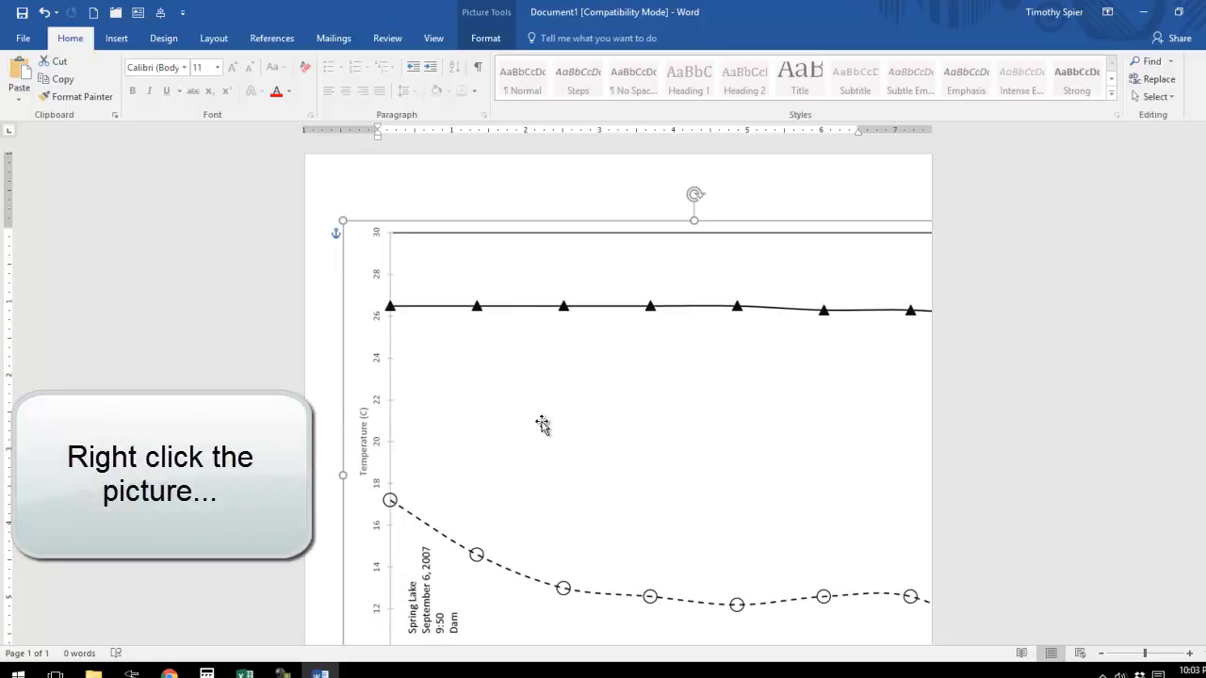
# Step: Scale the pasted chart picture to 50% of its original size with the aspect ratio locked
pyautogui.rightClick(541, 424)
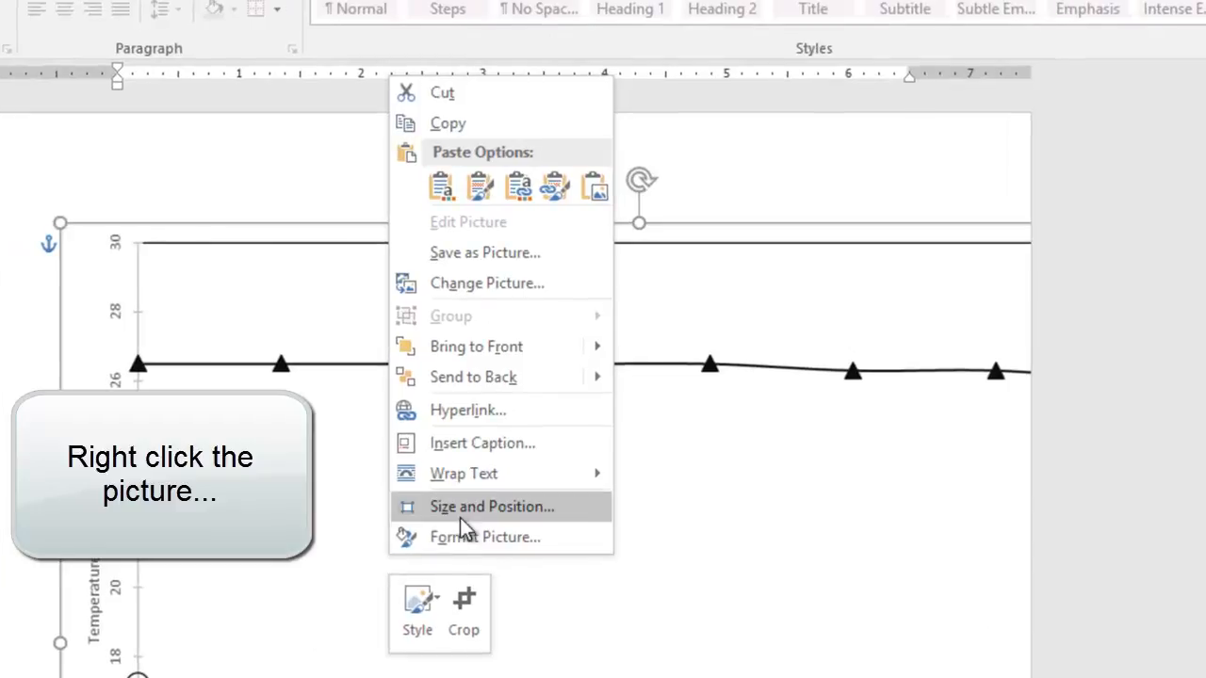
pyautogui.click(587, 412)
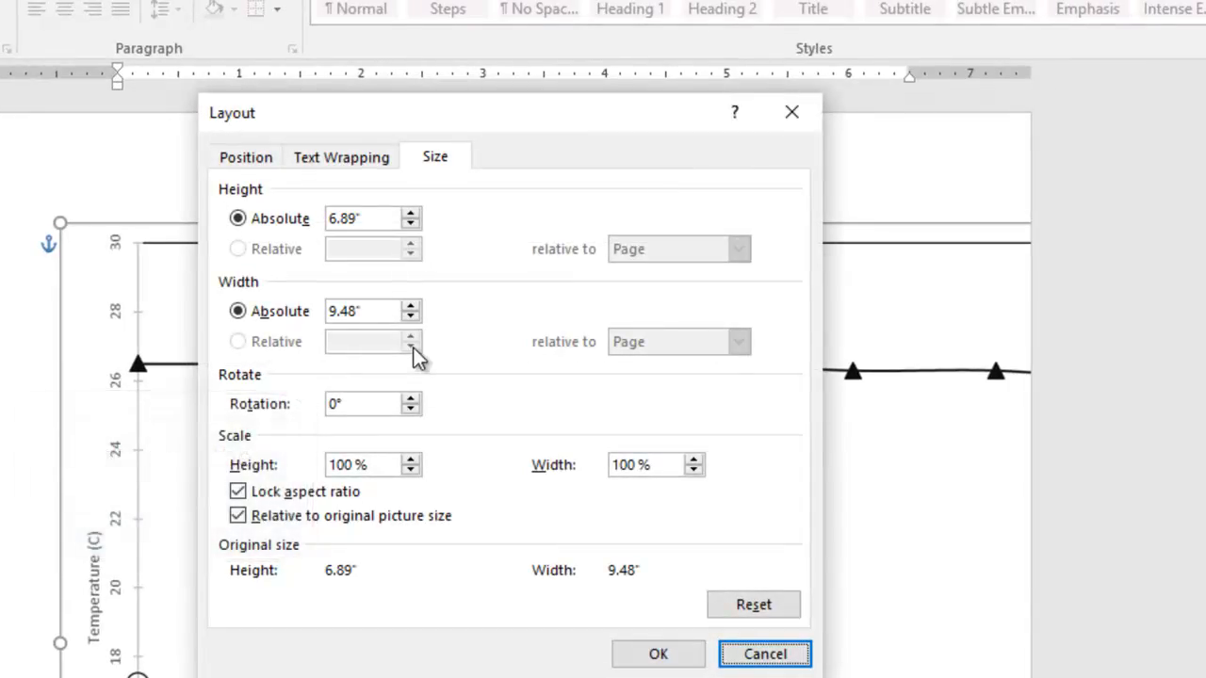
pyautogui.doubleClick(351, 463)
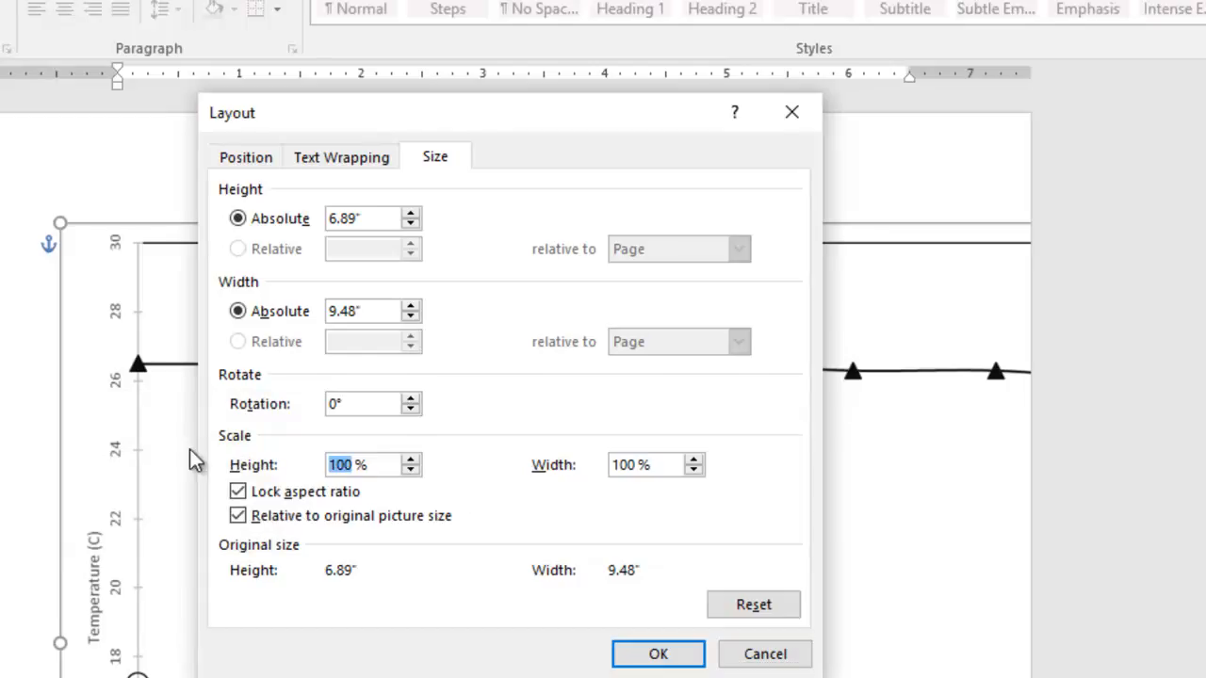
pyautogui.write('50')
pyautogui.press('Tab')
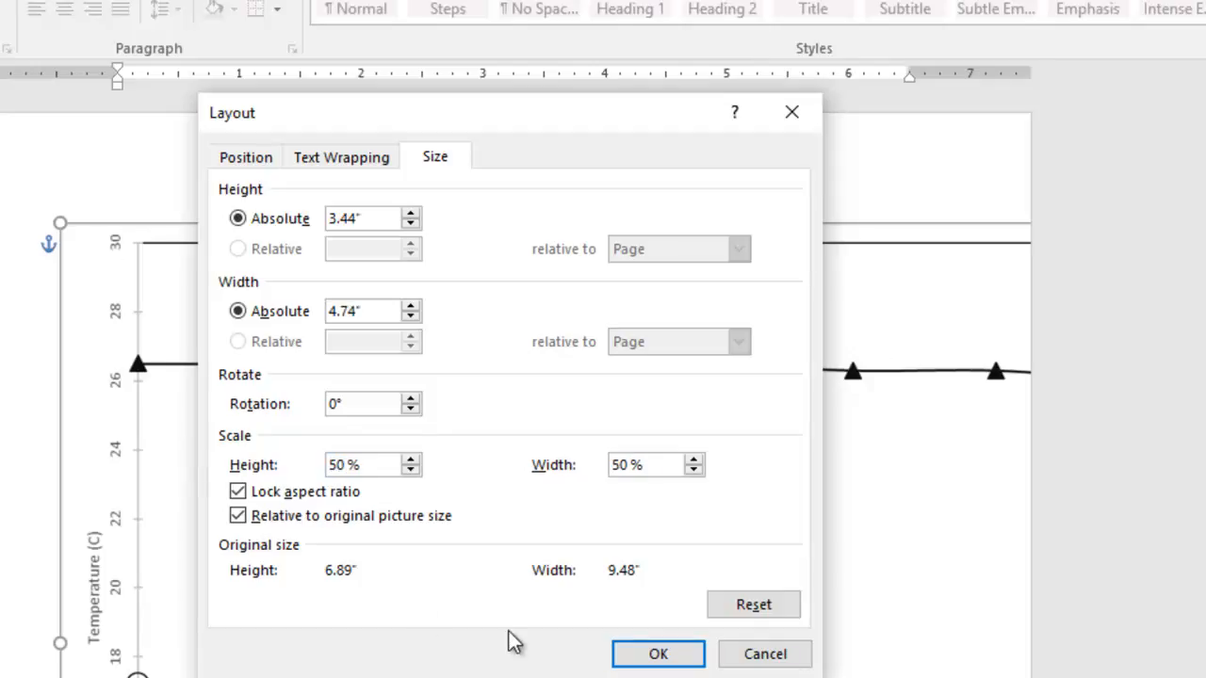
pyautogui.click(680, 656)
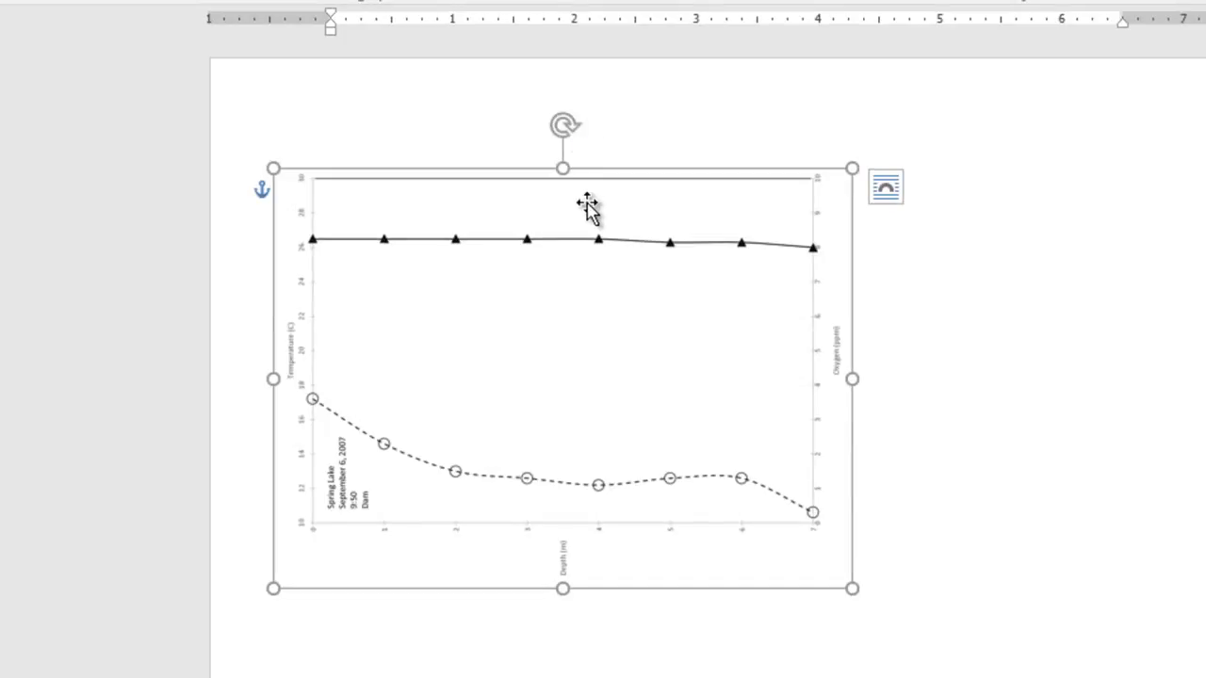
# Step: Rotate the chart picture 90° clockwise so its labels read horizontally, and move it to the middle of the page below the top margin
pyautogui.moveTo(562, 127); pyautogui.dragTo(746, 379)
pyautogui.moveTo(668, 423); pyautogui.dragTo(816, 559)
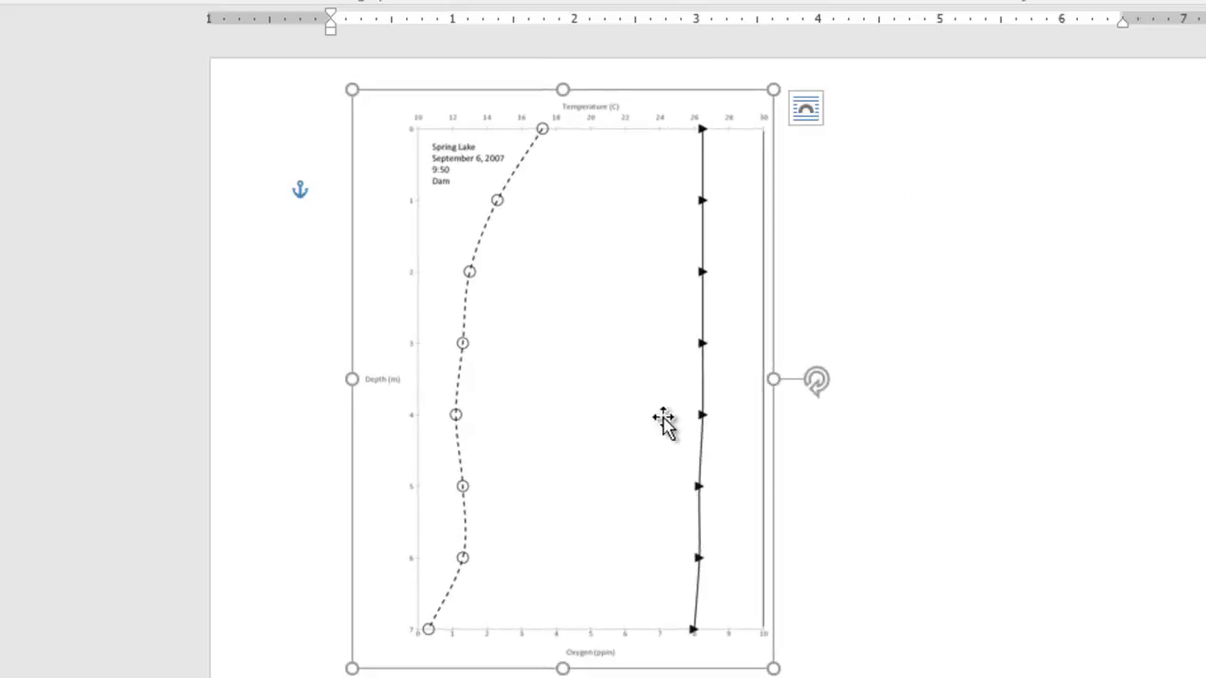
pyautogui.moveTo(639, 409); pyautogui.dragTo(642, 405)
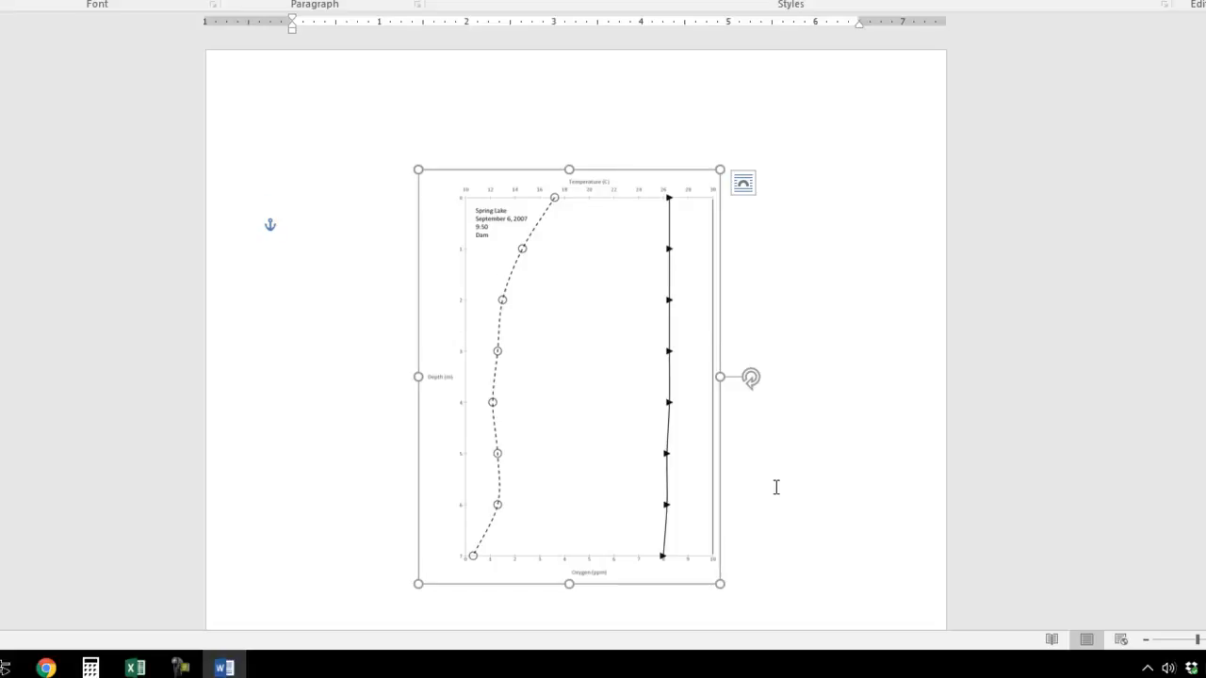
# Step: Begin a caption below the chart picture with a bold "Figure 1." followed by regular text "Temperature (solid triangles) and oxygen (open circles)"
pyautogui.scroll(-2, 768, 506)
pyautogui.click(761, 526)
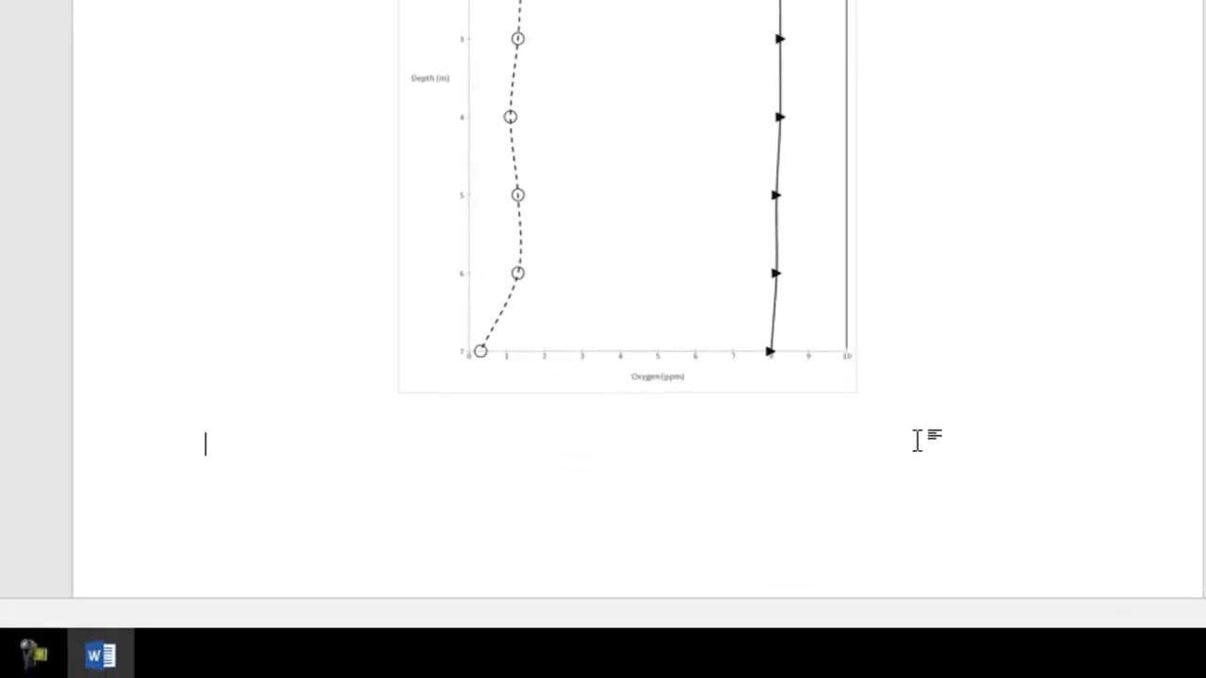
pyautogui.write('Figure 1. ')
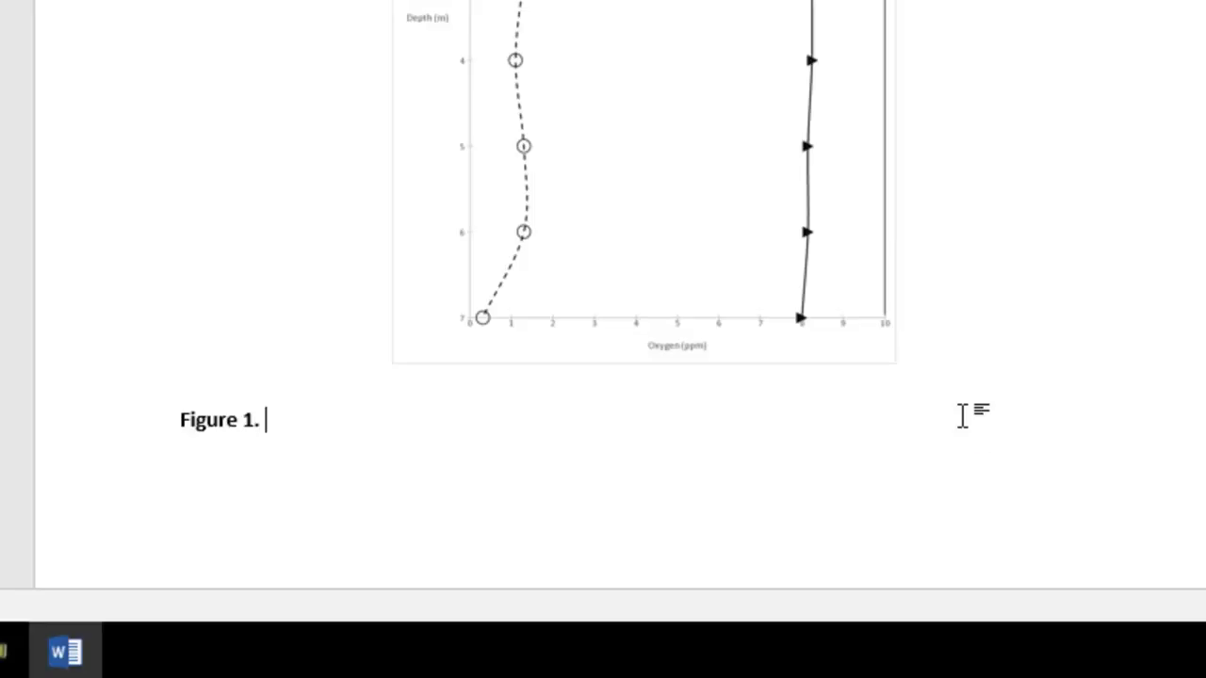
pyautogui.write('Temperature (sol')
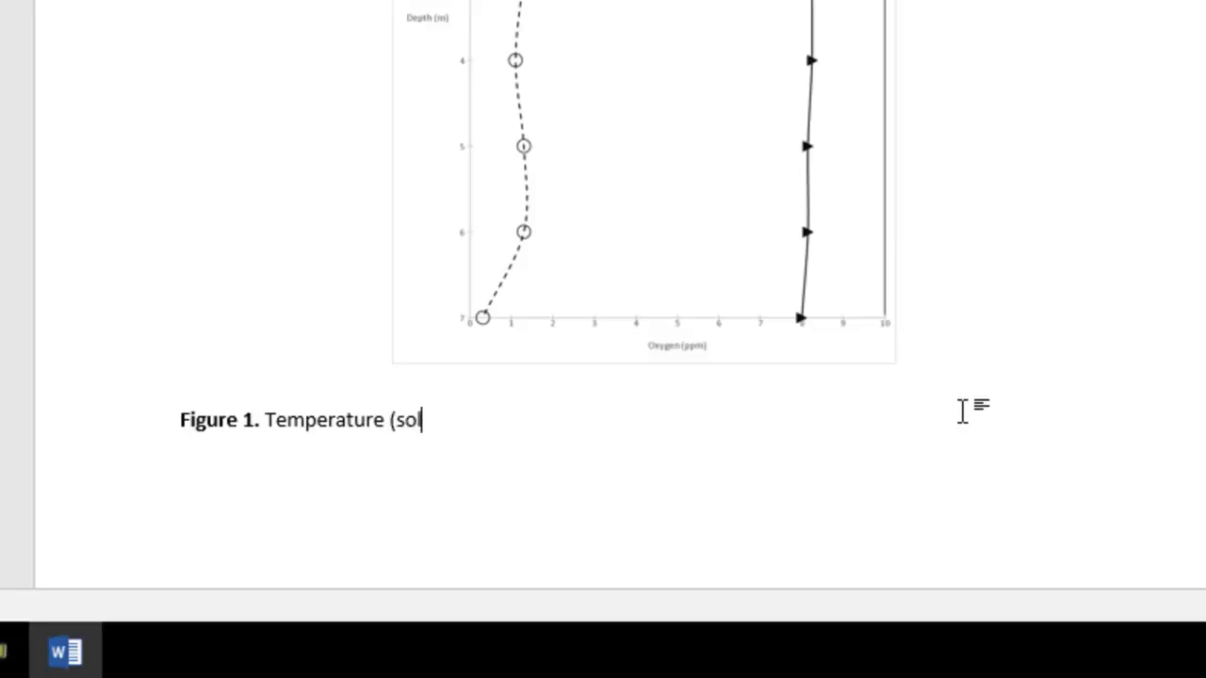
pyautogui.write('id triangles')
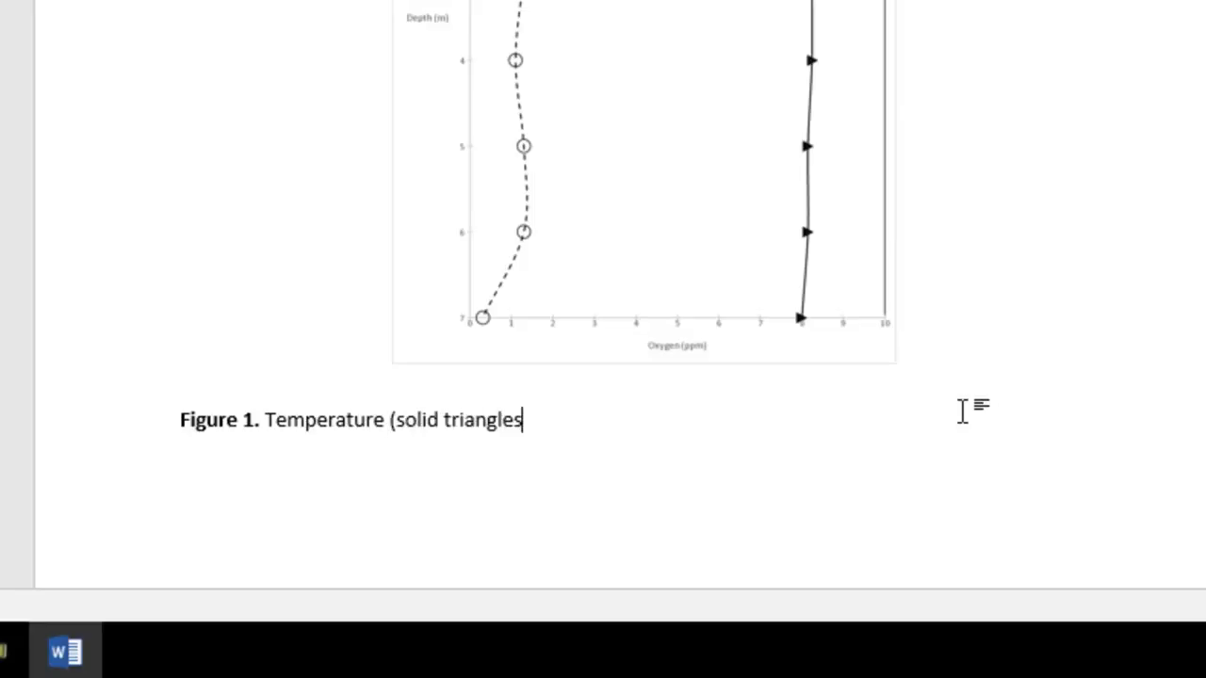
pyautogui.write(') and oxyge')
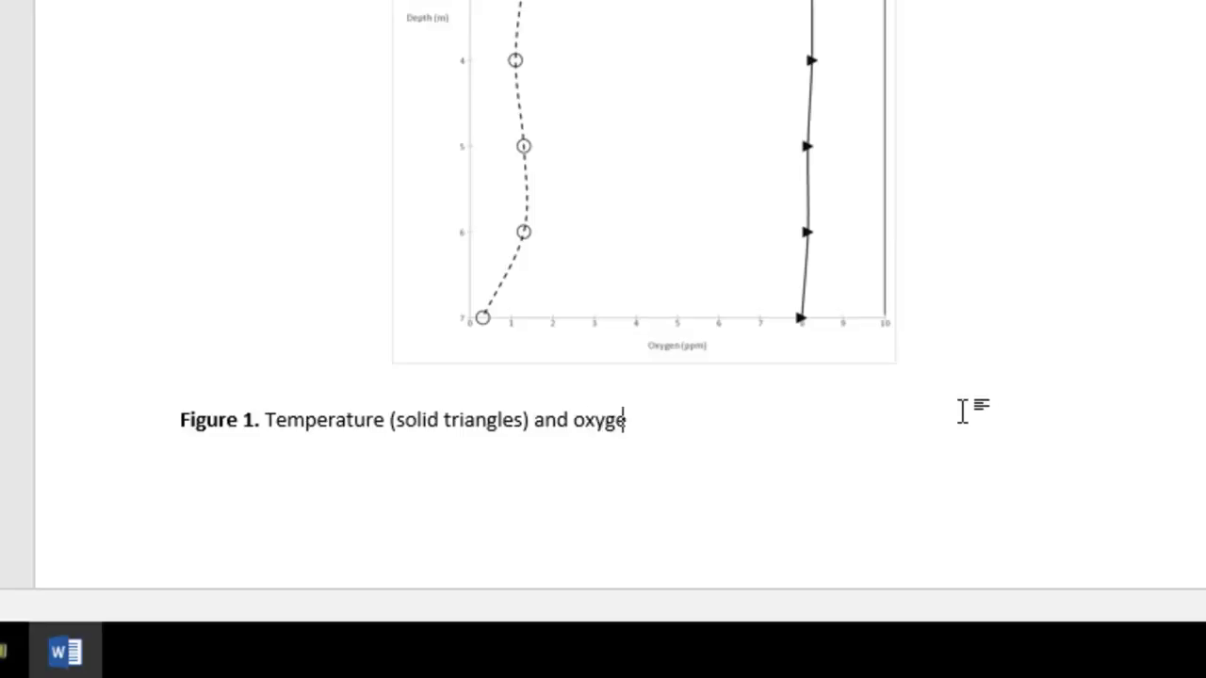
pyautogui.write('n (ope')
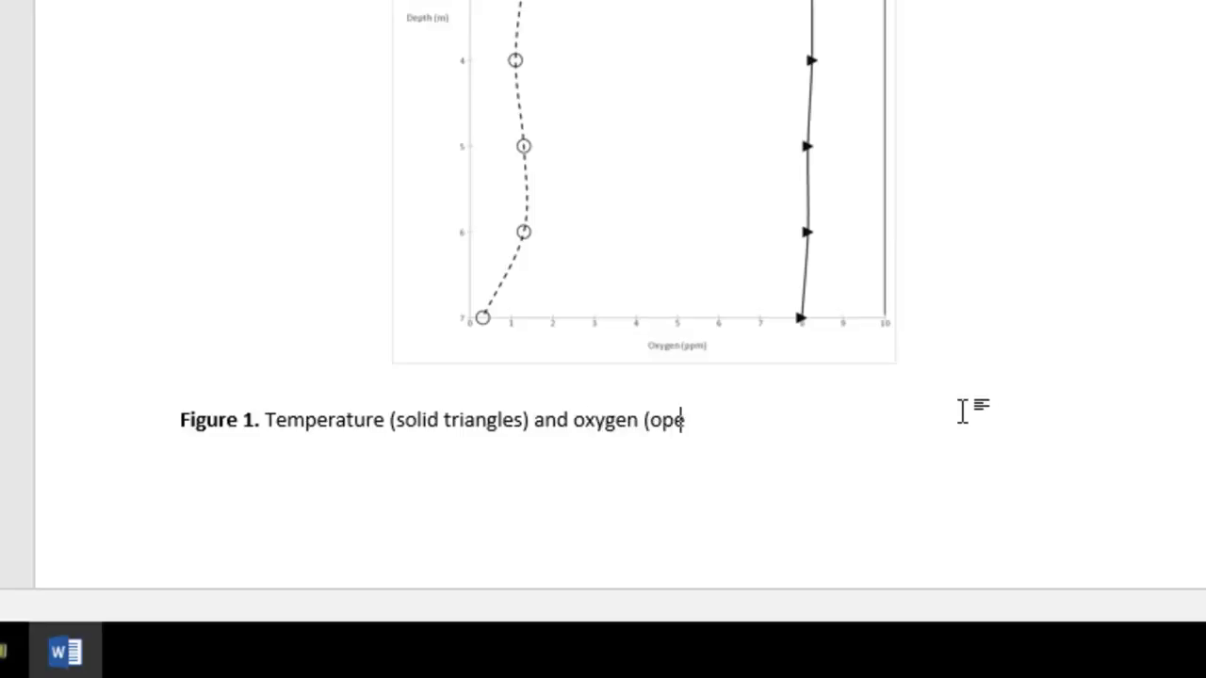
pyautogui.write('n circles)')
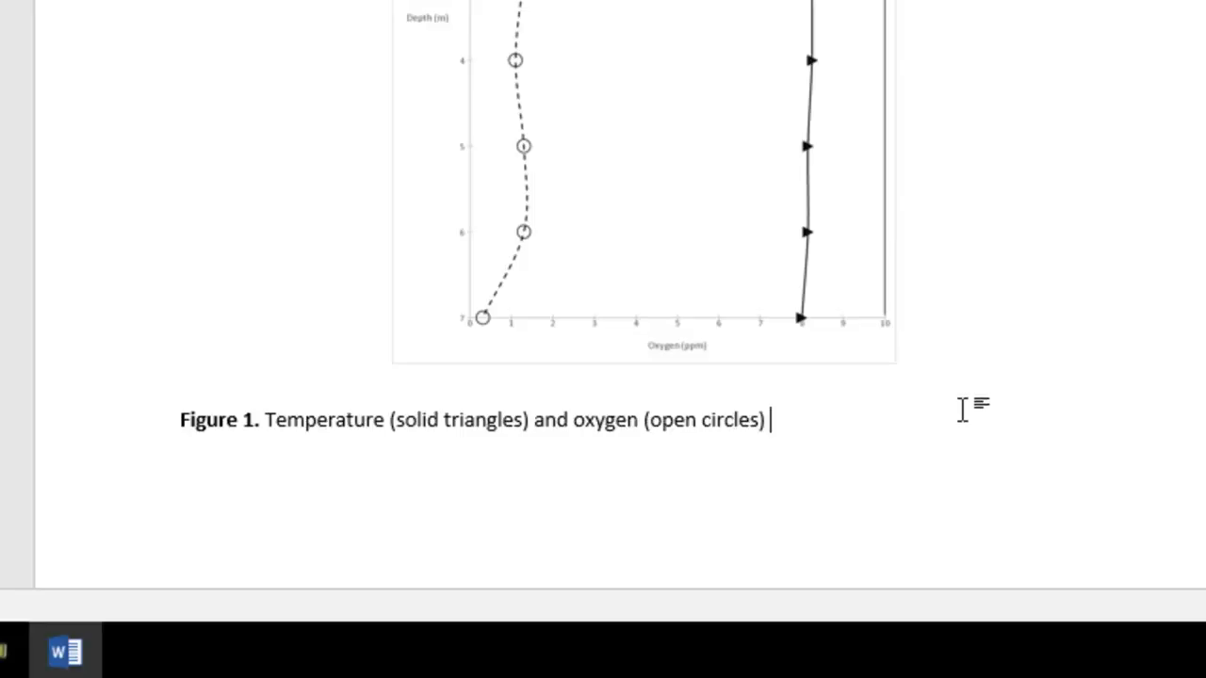
# Step: Complete the figure caption with "profile data from the Spring Lake dam on September 6, 2007."
pyautogui.write('f')
pyautogui.press('BackSpace')
pyautogui.write('profile data ')
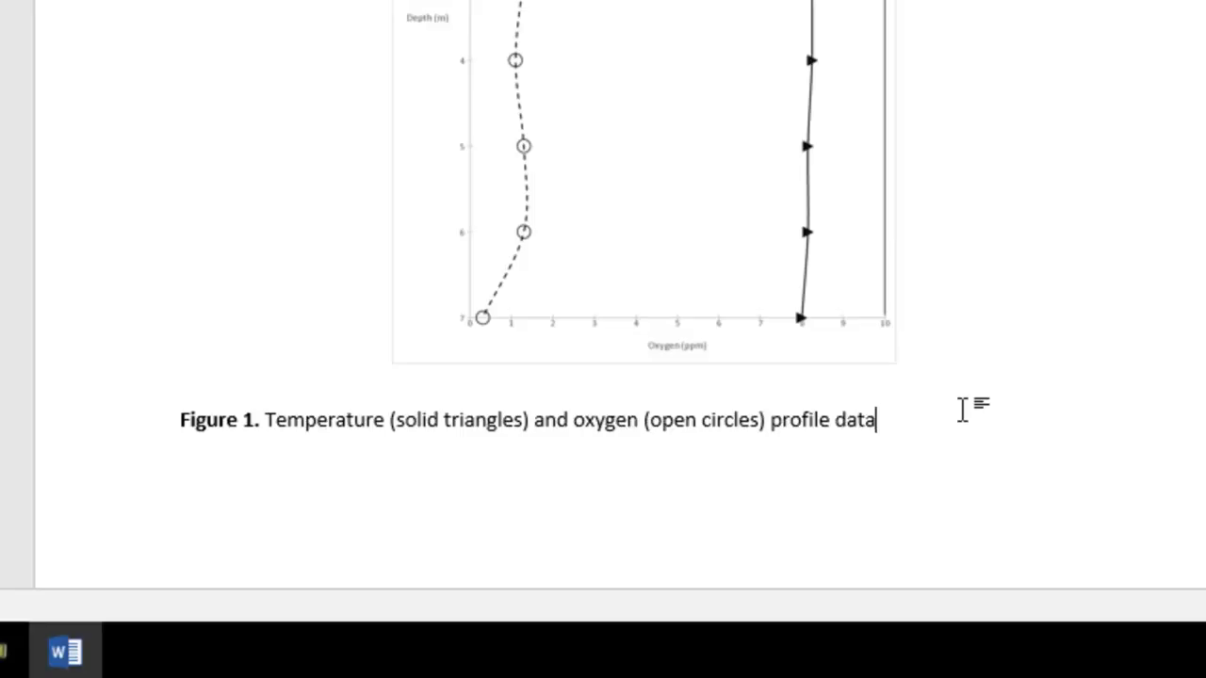
pyautogui.write('from the Spring ')
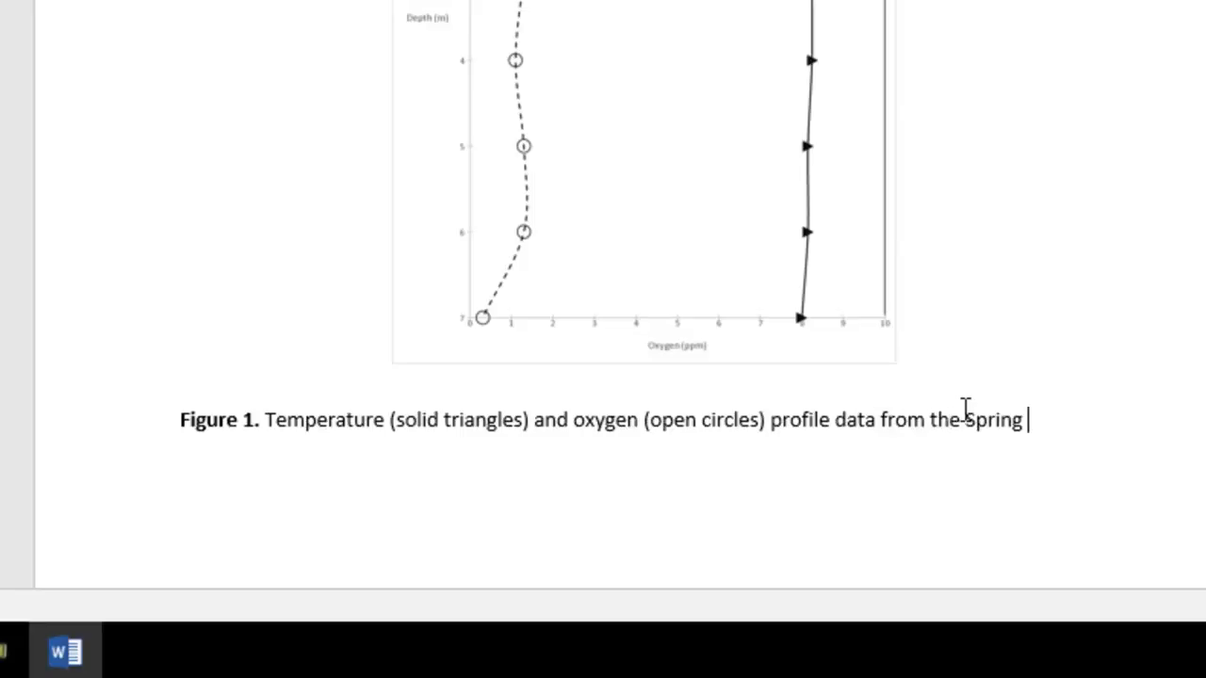
pyautogui.write('Lake dam ')
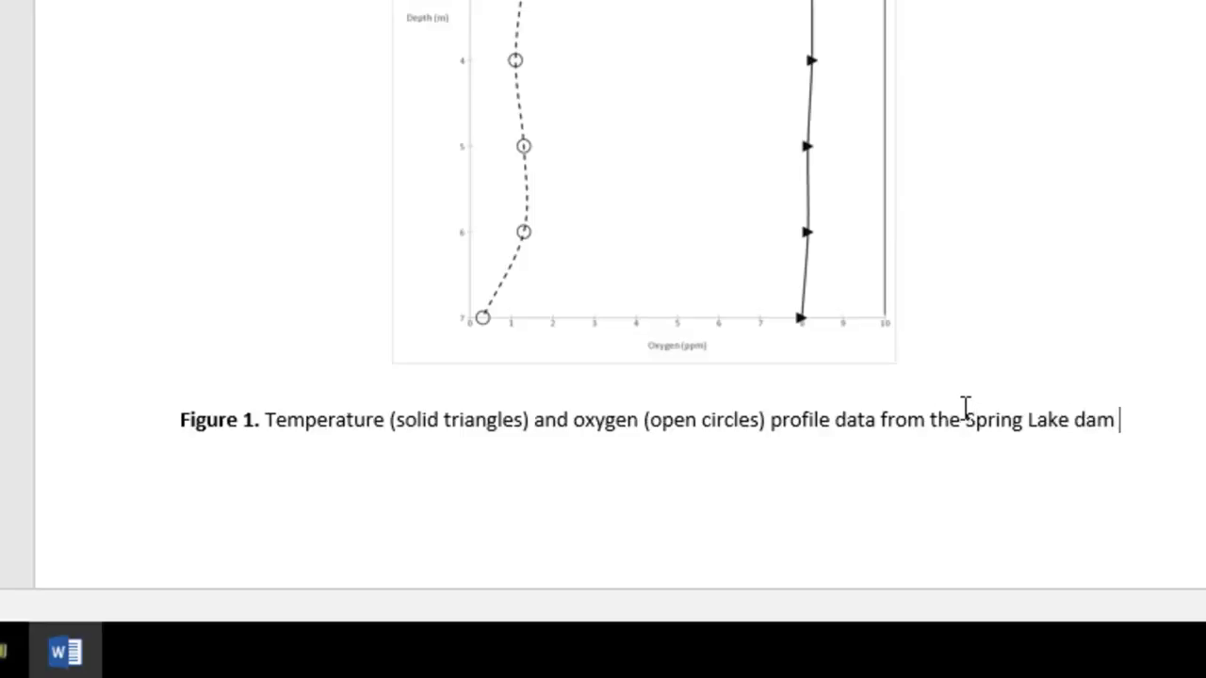
pyautogui.write('on Septemb')
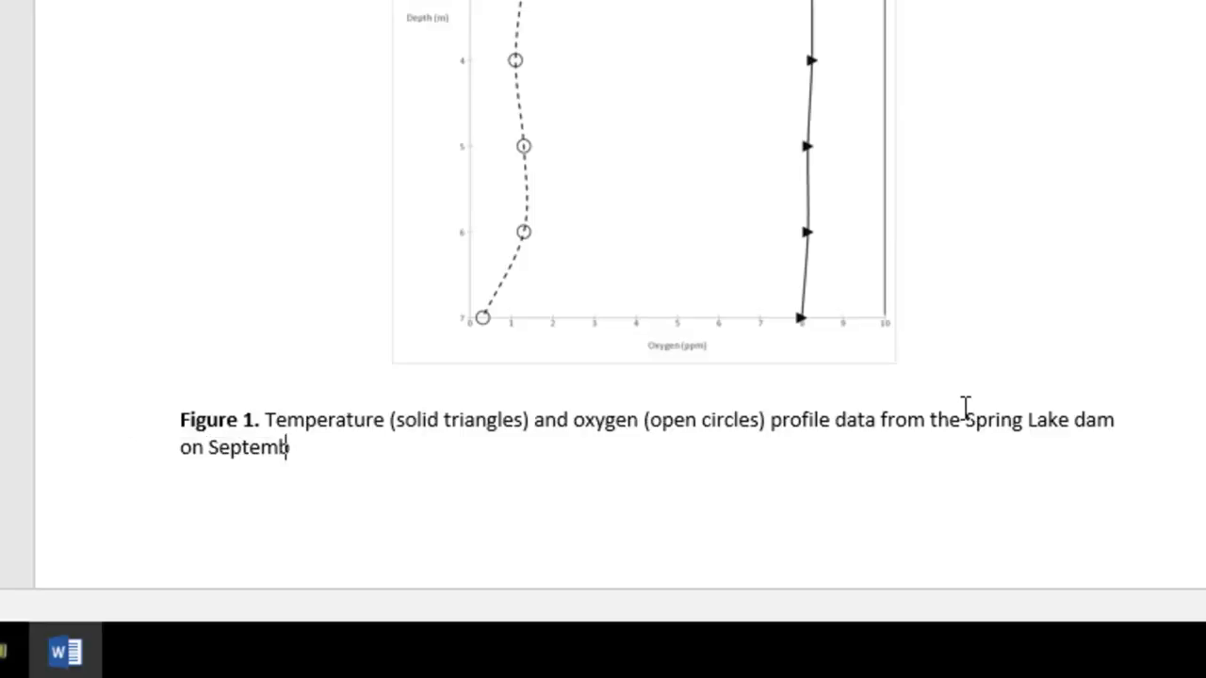
pyautogui.write('er 6, 200')
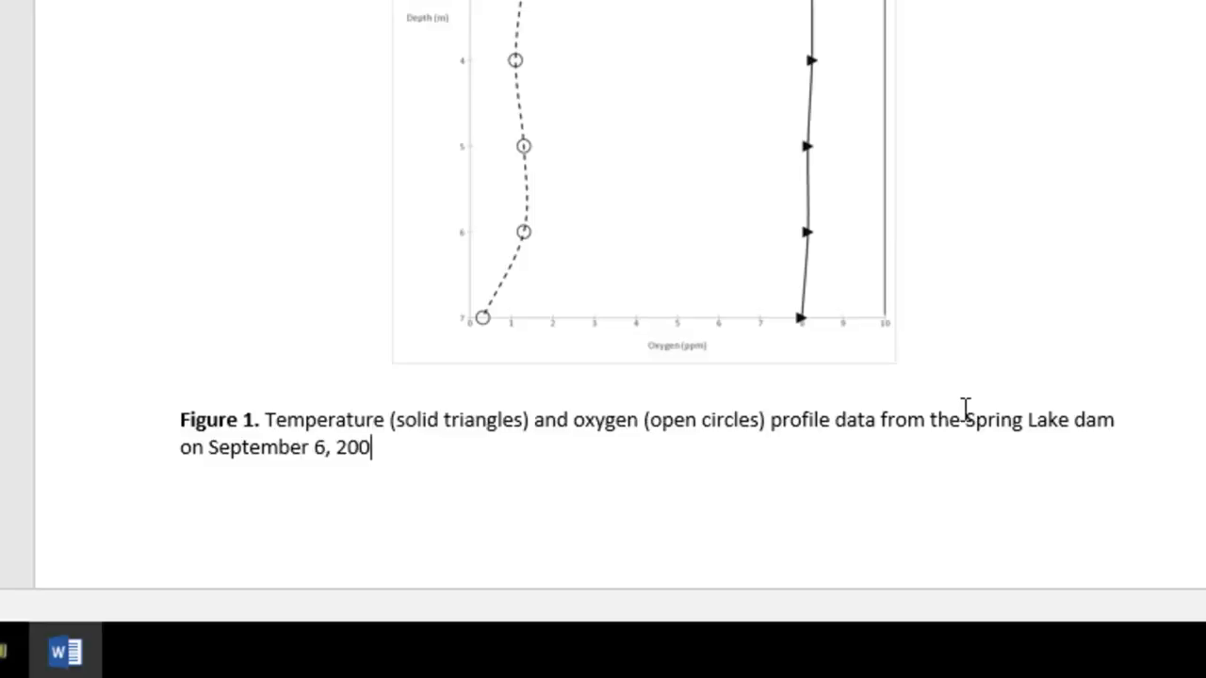
pyautogui.write('7.')
pyautogui.hotkey('ctrl', 's')
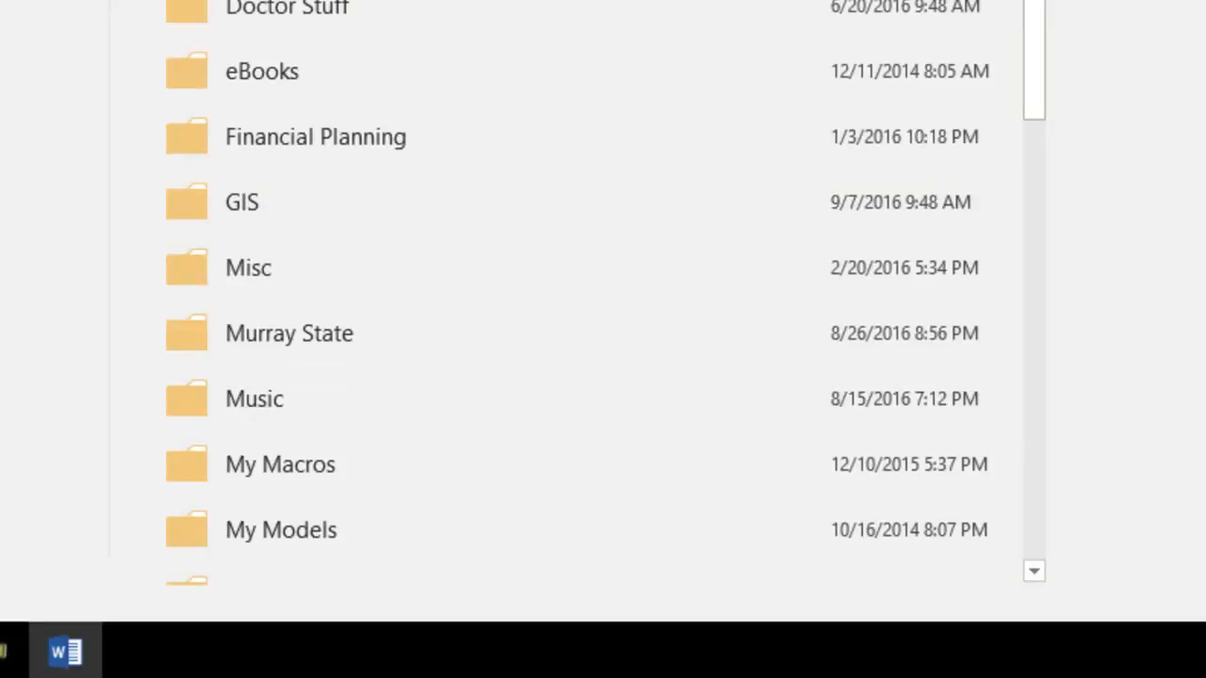
pyautogui.press('Escape')
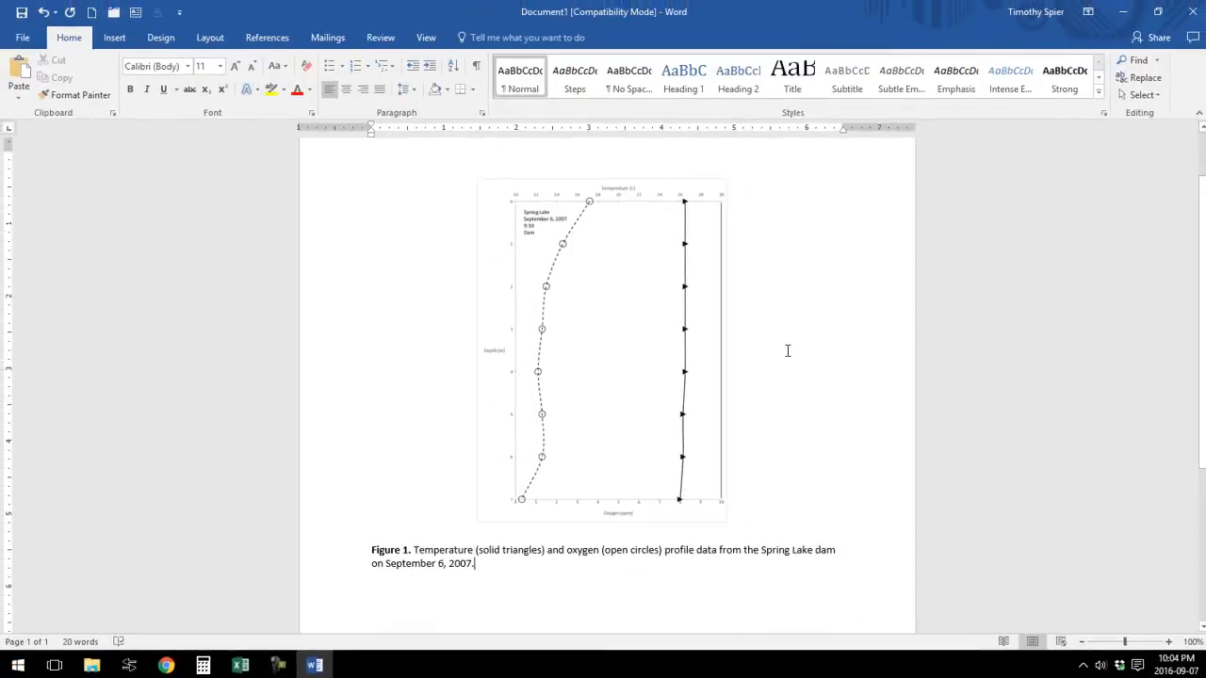